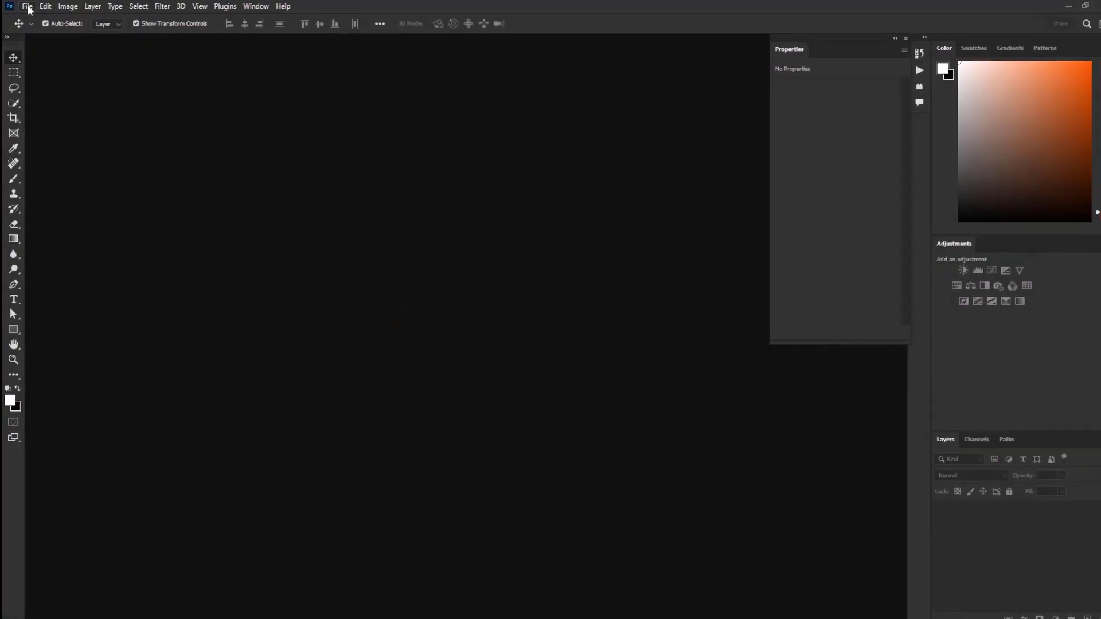
Step: Open the pexels photo of the man on the phone and duplicate Background as Layer 1
click(45, 9)
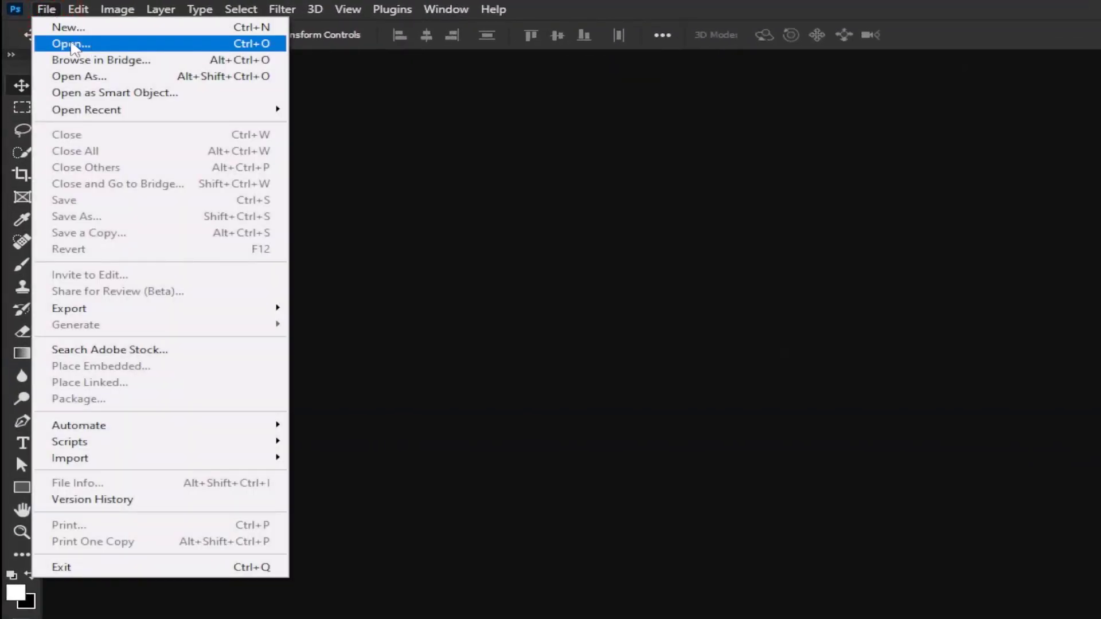
click(72, 43)
click(249, 418)
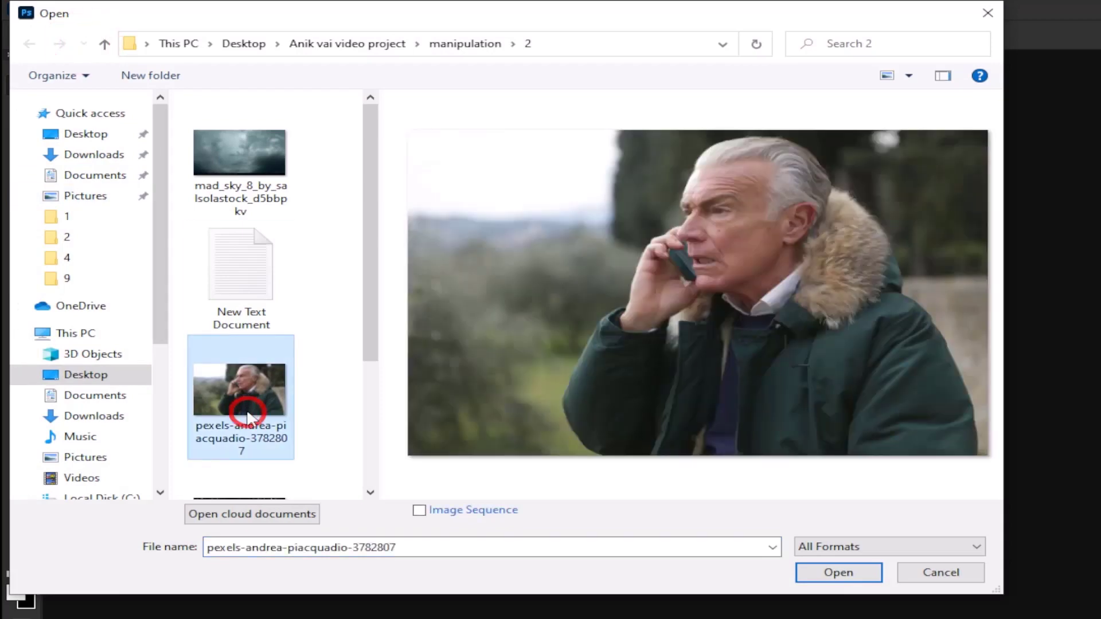
click(817, 573)
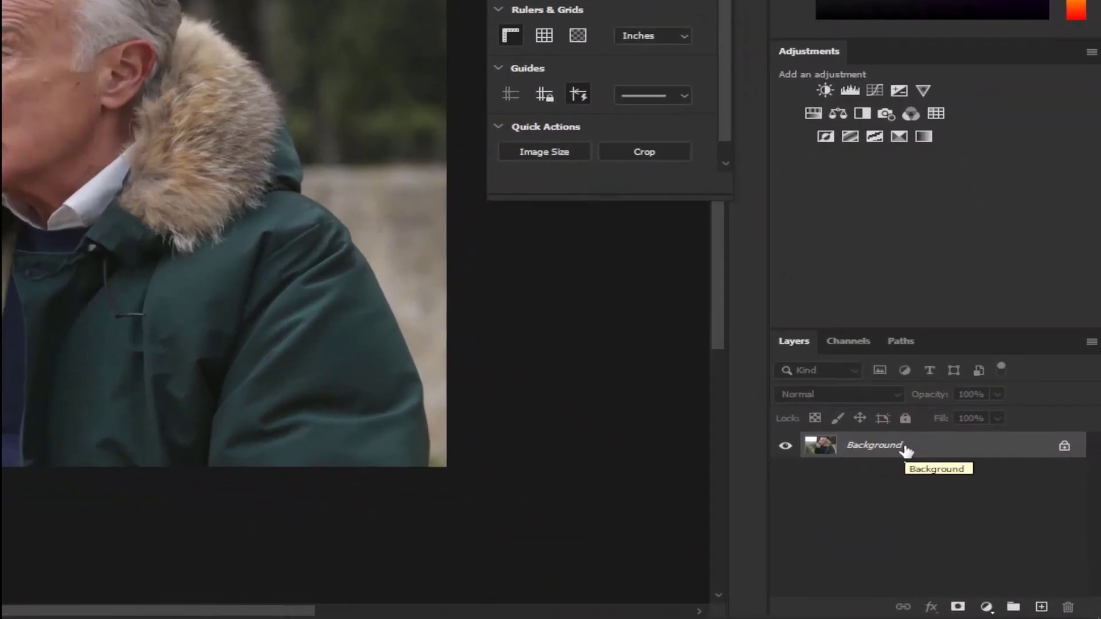
key(ctrl+j)
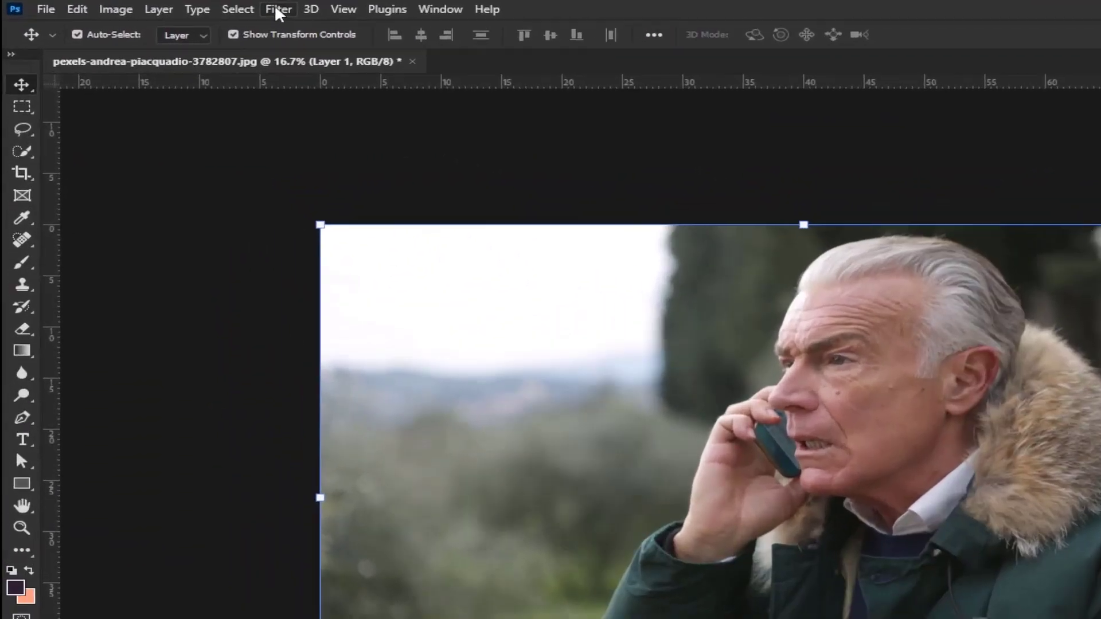
Step: Camera Raw Layer 1: Exposure -1.00, Whites -36, Blacks +34, Texture +38, Clarity +34, Dehaze +15, Vibrance -27
click(159, 7)
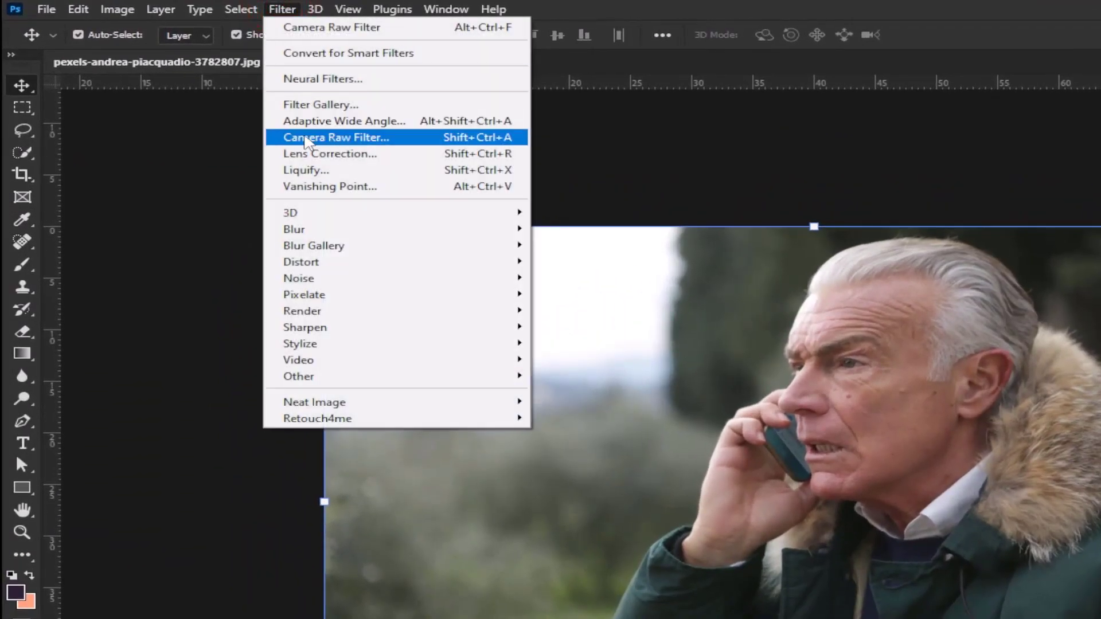
click(348, 140)
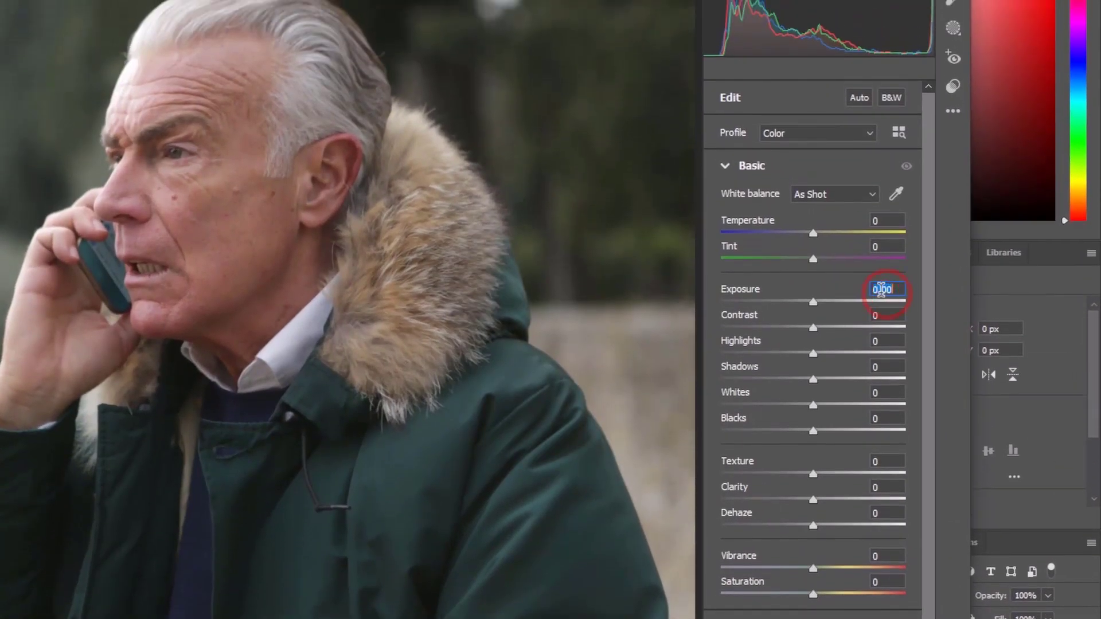
text(-1)
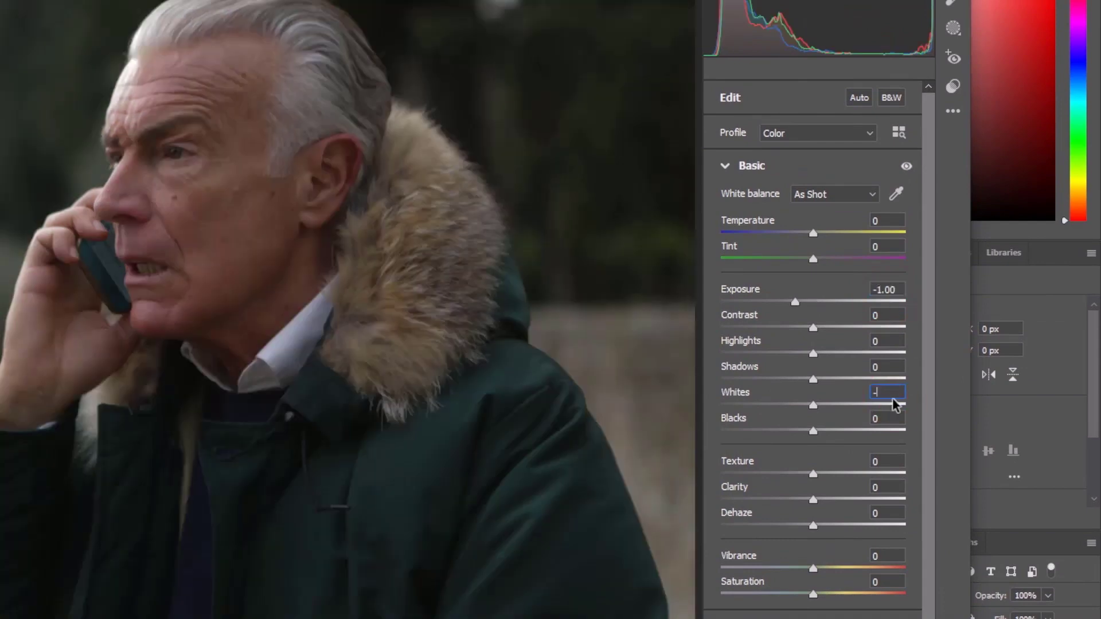
text(36)
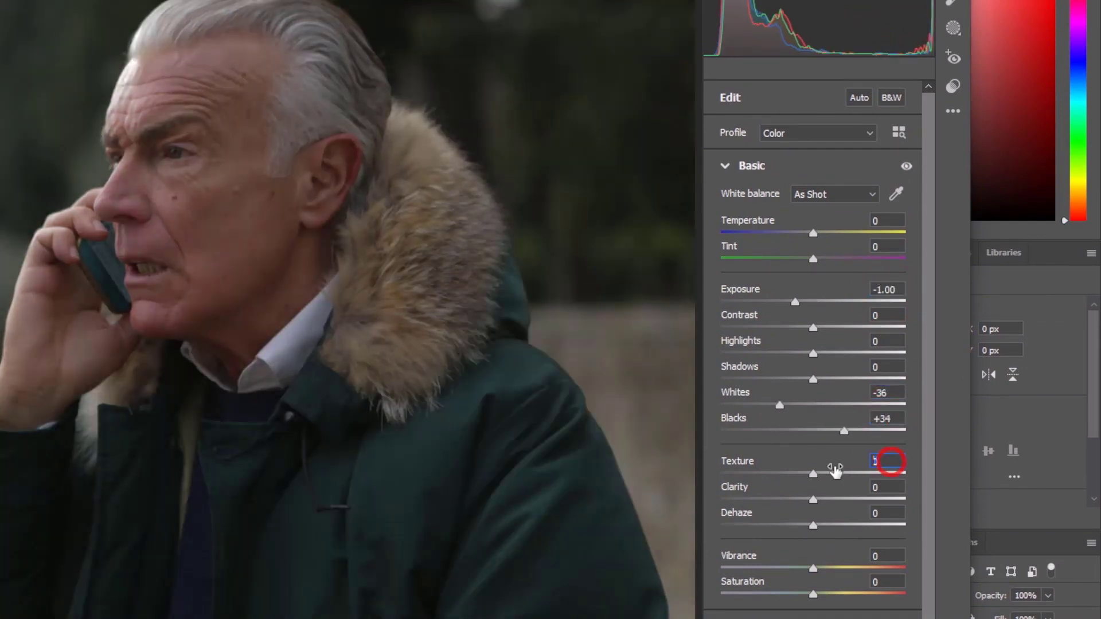
text(34)
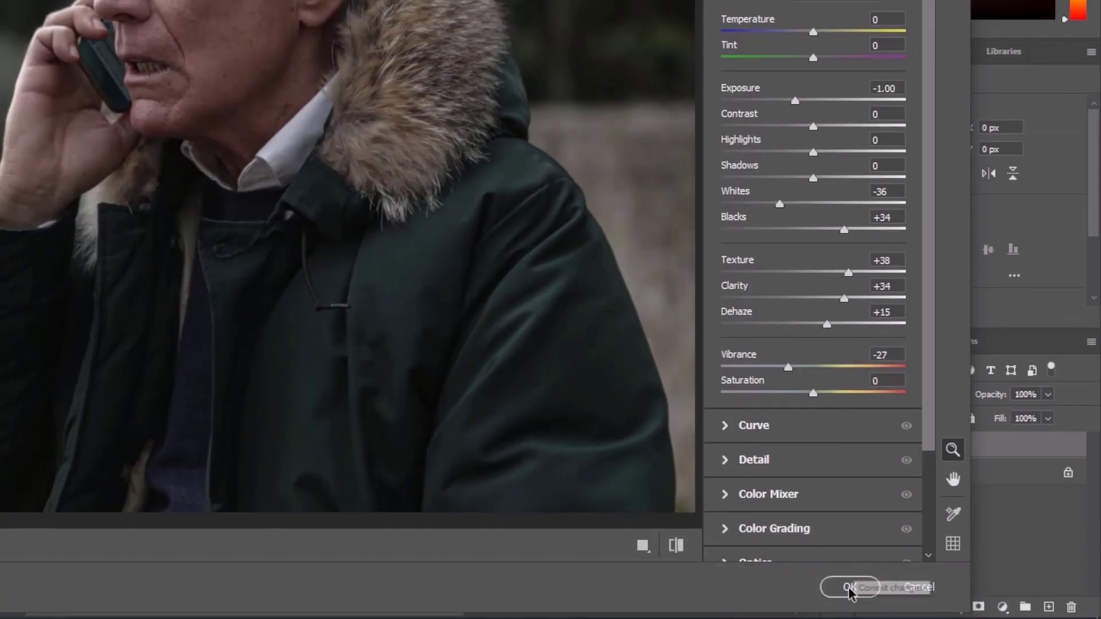
click(848, 598)
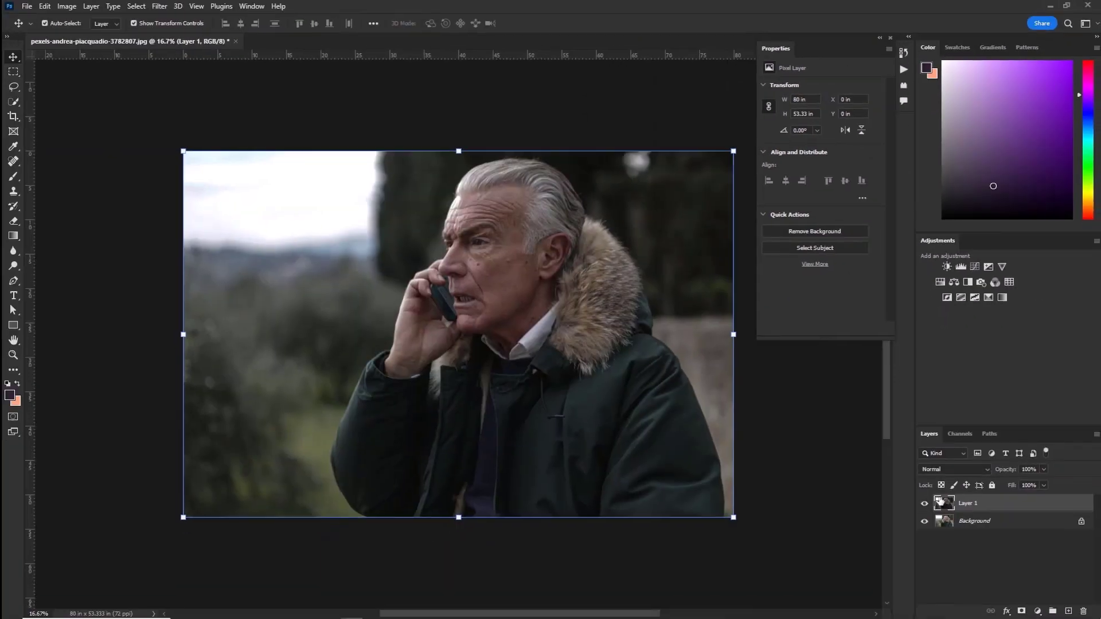
click(925, 503)
Step: Select the man and his jacket with the Object Selection tool
click(924, 503)
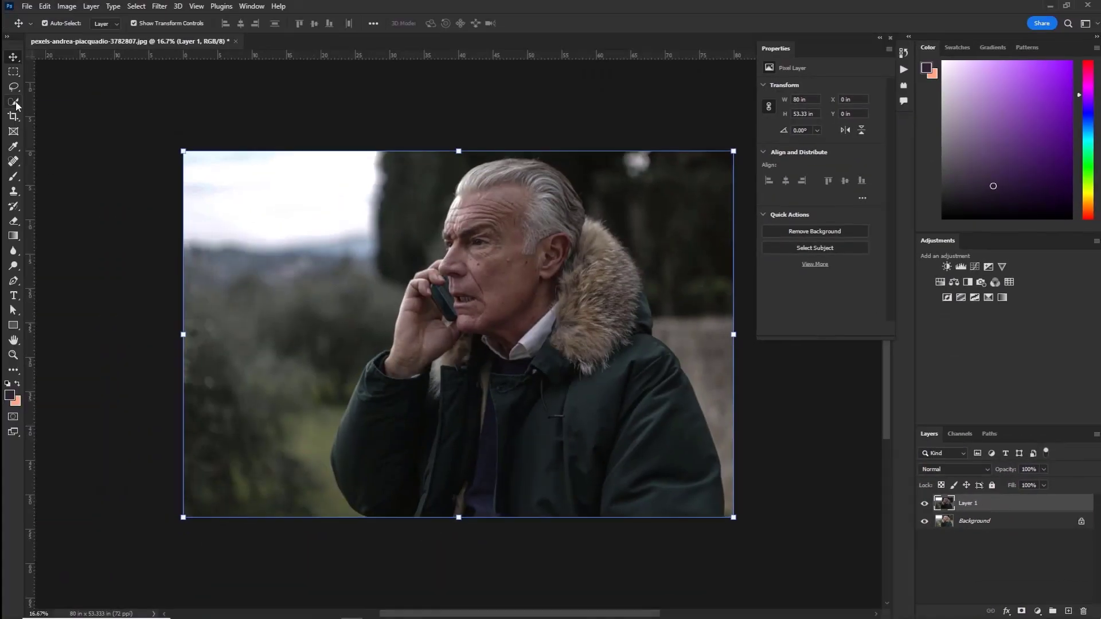
click(15, 103)
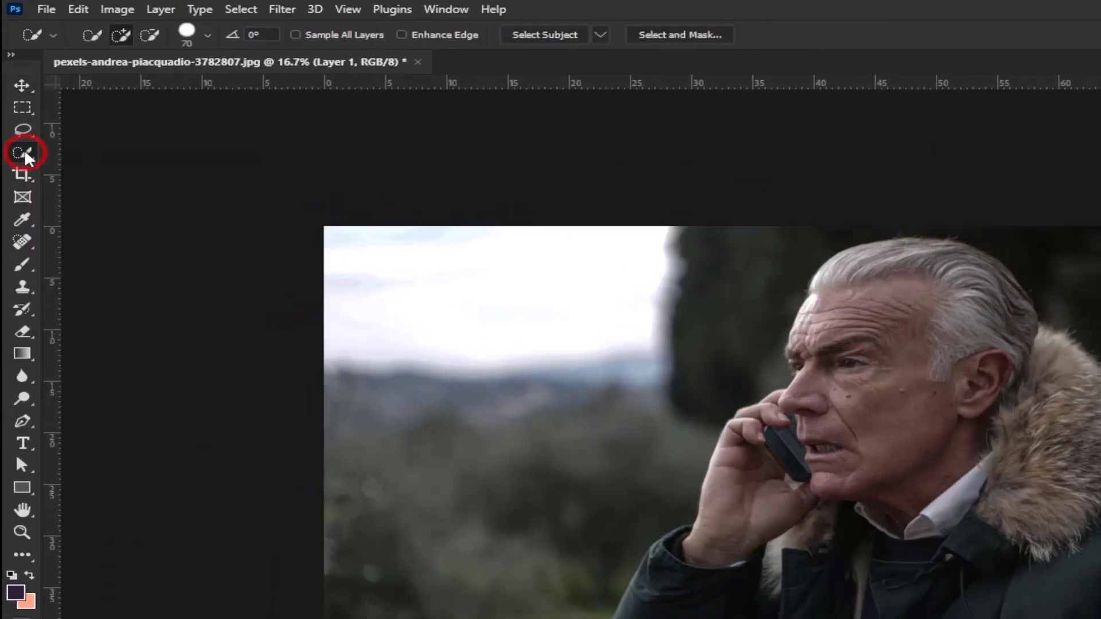
right_click(27, 159)
click(104, 150)
drag(633, 236, 1098, 617)
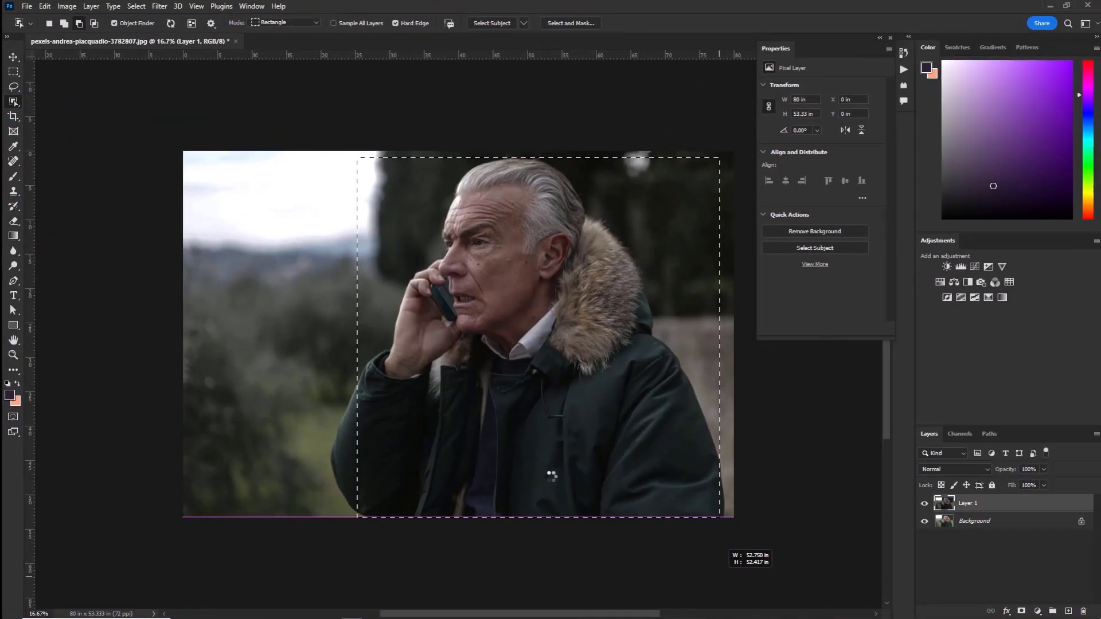
drag(719, 517, 719, 517)
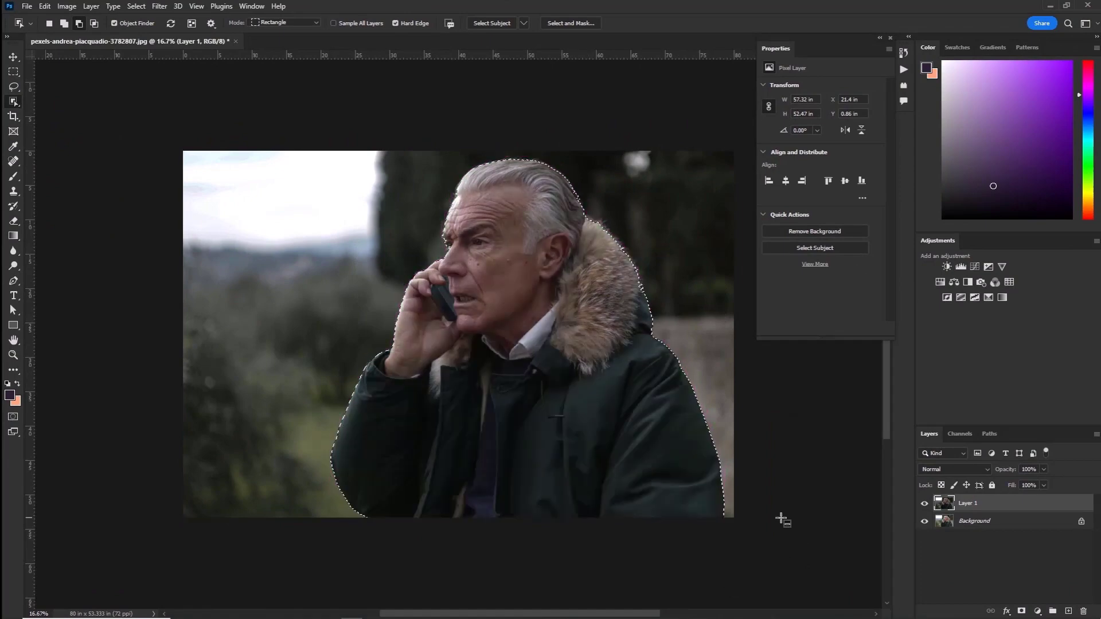
Step: Refine the selection around ear, collar, forehead and hair, add a layer mask, and hide Background
scroll(499, 260, up, 2)
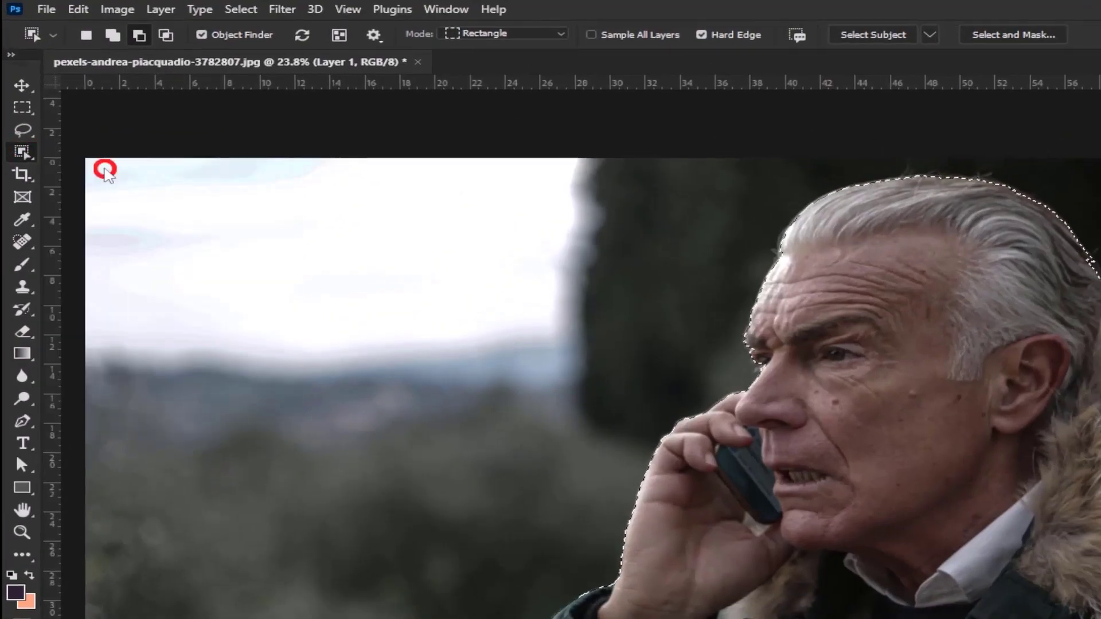
key(shift+w)
scroll(831, 359, up, 2)
scroll(831, 359, up, 2)
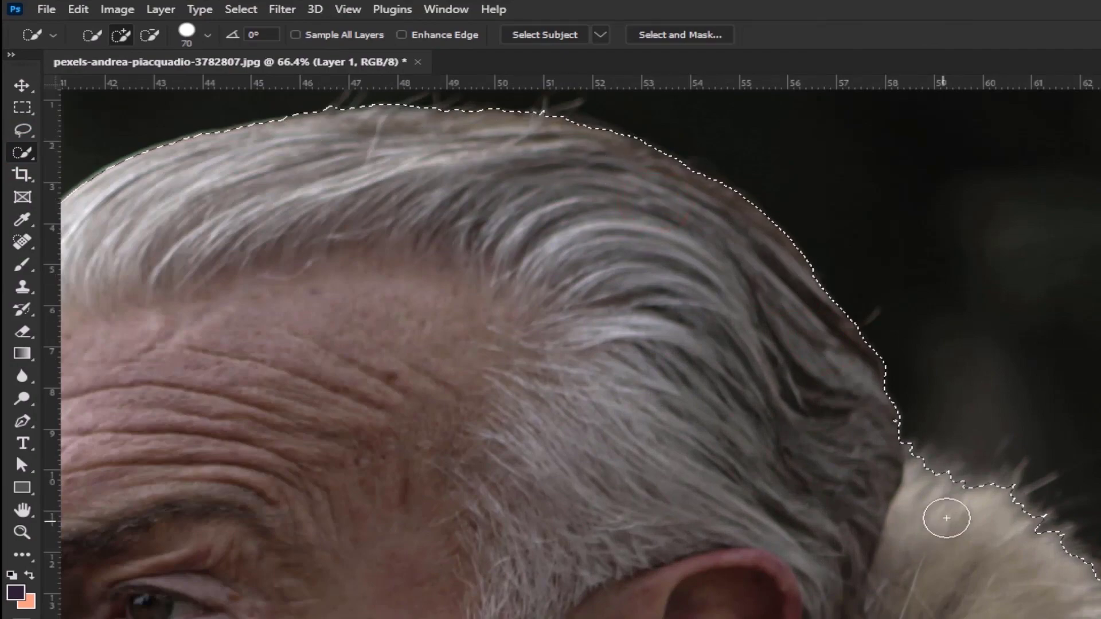
drag(1033, 504, 1090, 459)
scroll(1078, 402, down, 3)
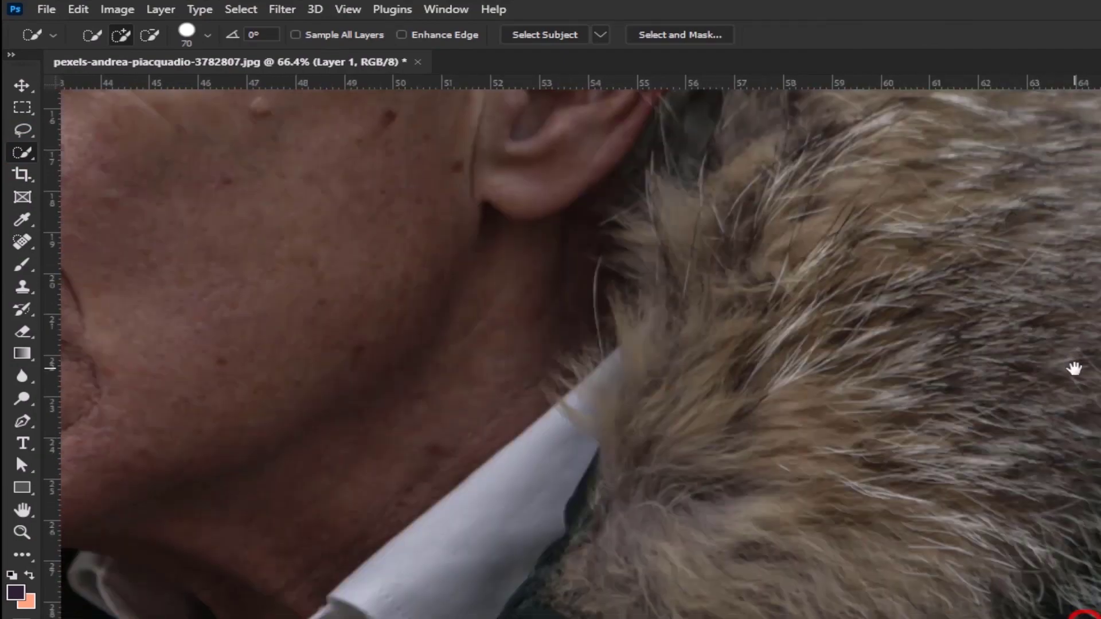
scroll(1074, 364, down, 5)
scroll(648, 369, up, 5)
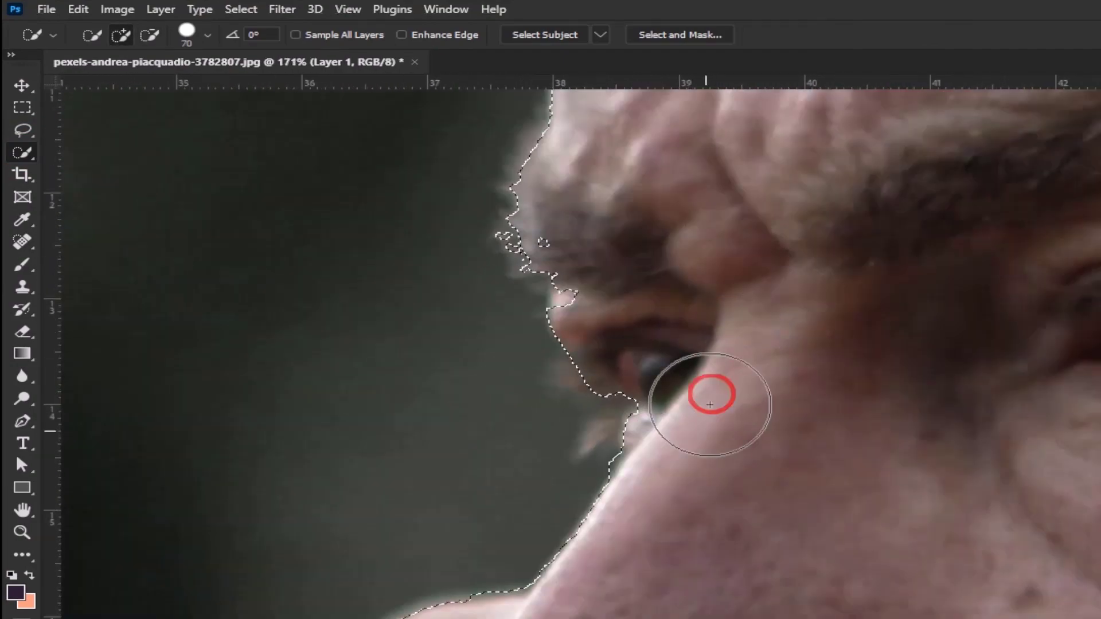
drag(639, 270, 765, 541)
scroll(764, 542, down, 5)
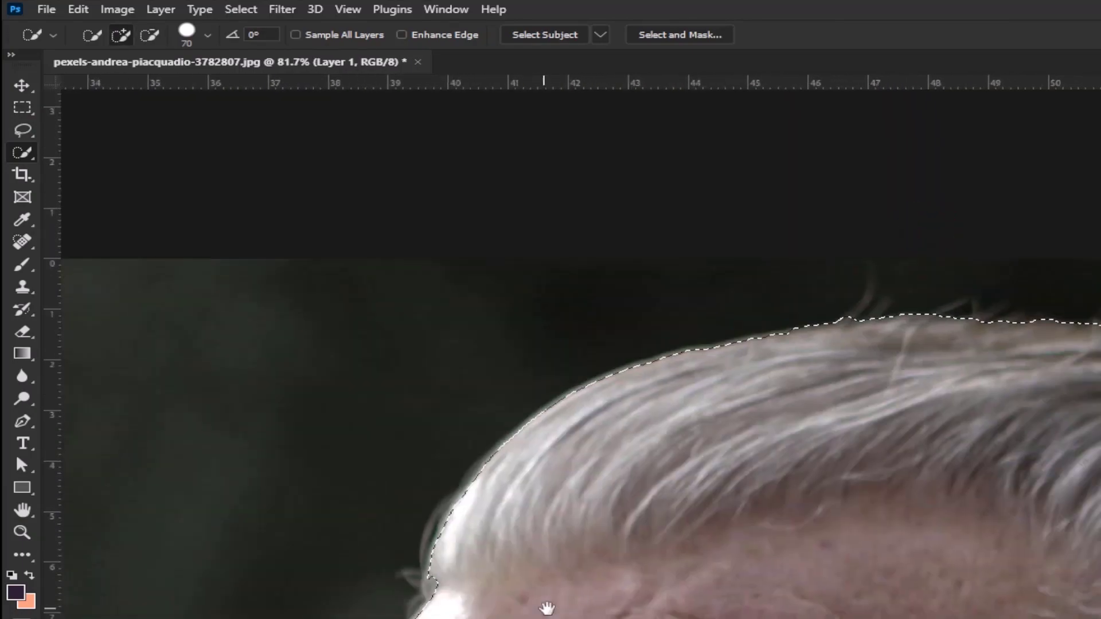
drag(546, 605, 436, 516)
scroll(690, 582, down, 3)
scroll(890, 573, down, 2)
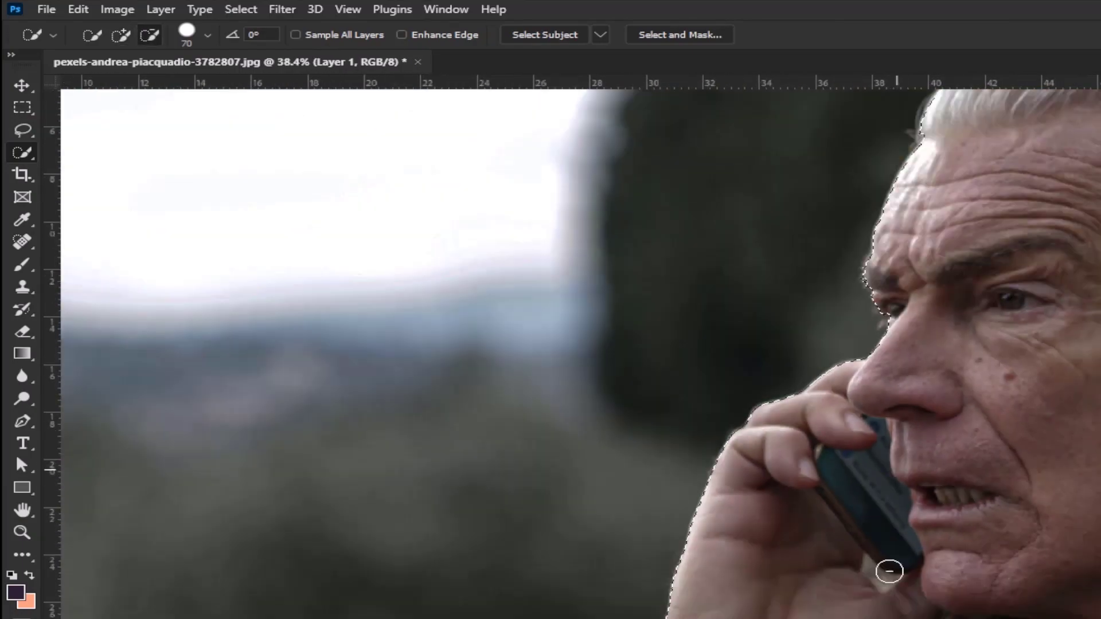
scroll(892, 571, down, 3)
scroll(895, 568, up, 1)
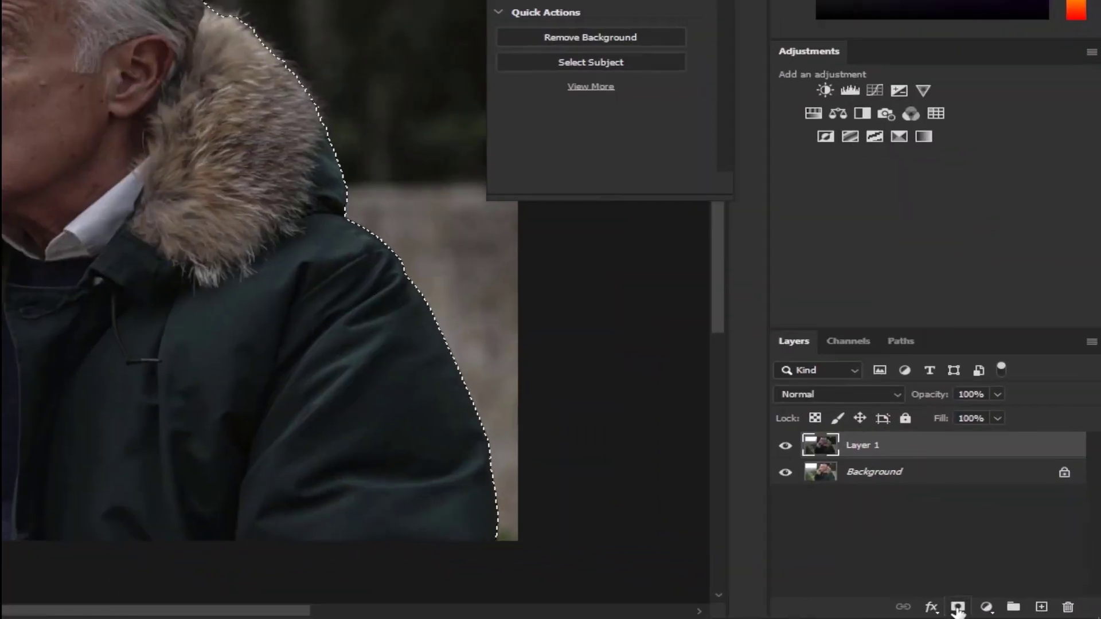
click(959, 607)
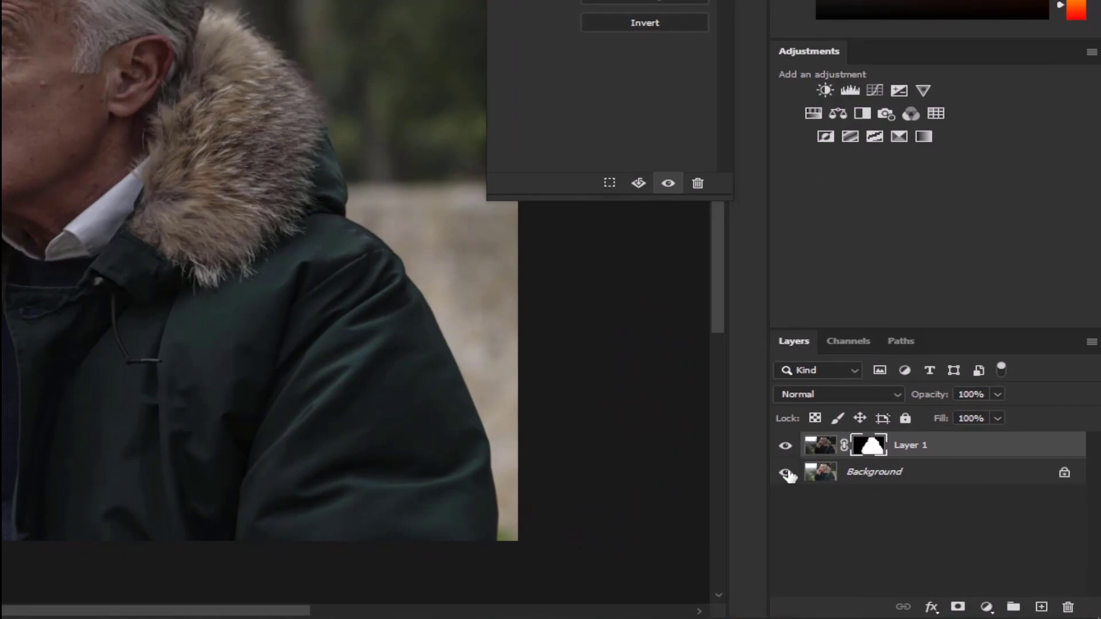
click(786, 474)
Step: Nudge Layer 1 left to X -3.94 in with Free Transform, then bring up its mask options
click(926, 447)
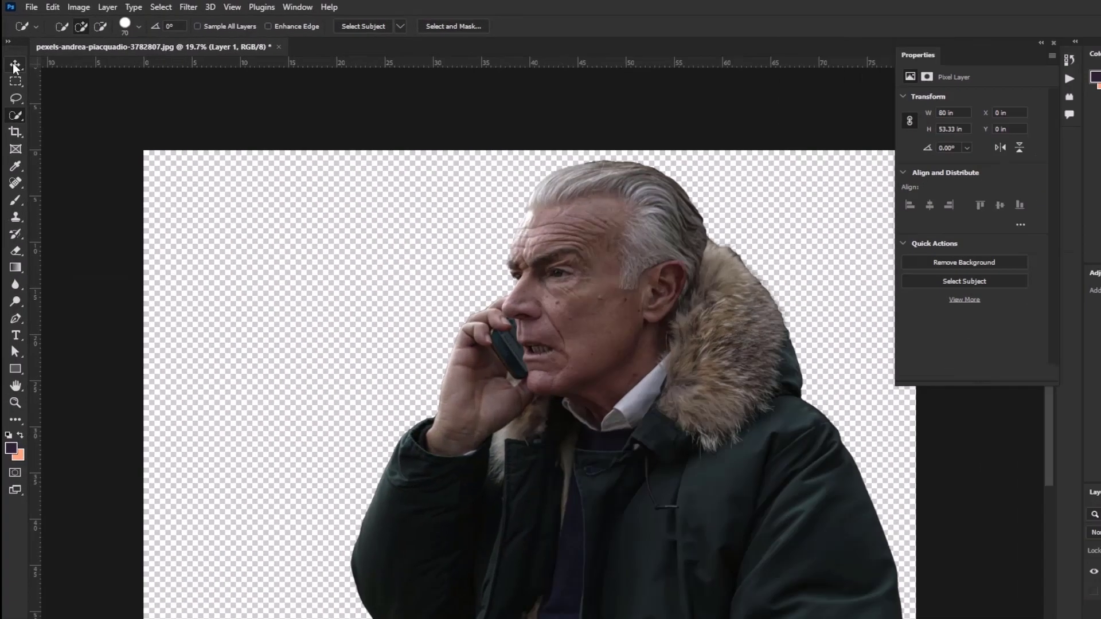
click(20, 80)
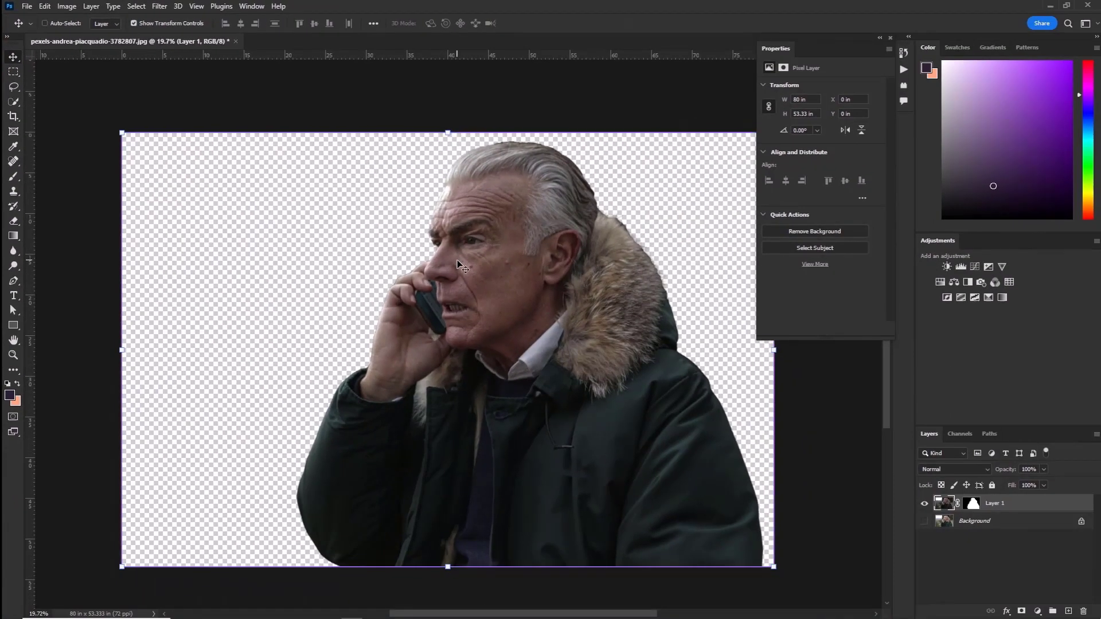
key(ctrl+t)
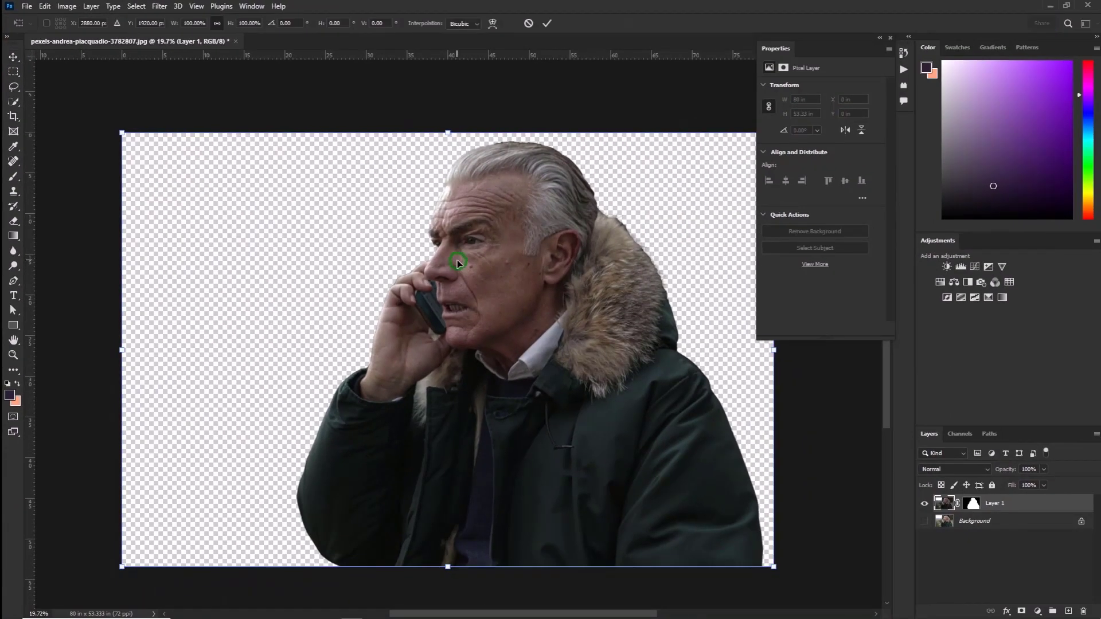
drag(456, 259, 459, 262)
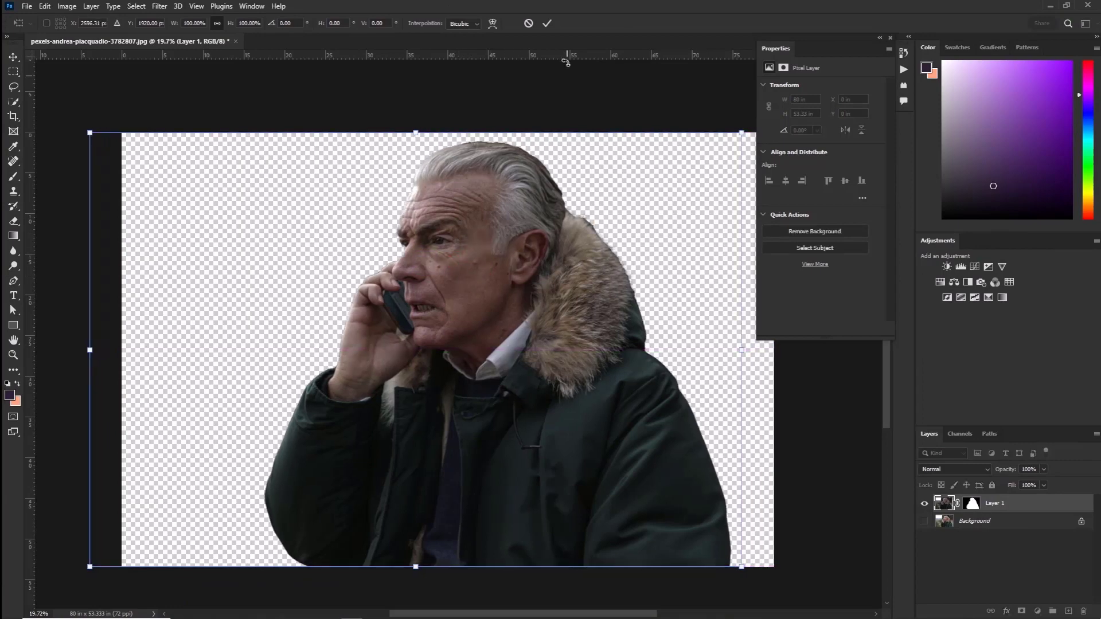
click(547, 23)
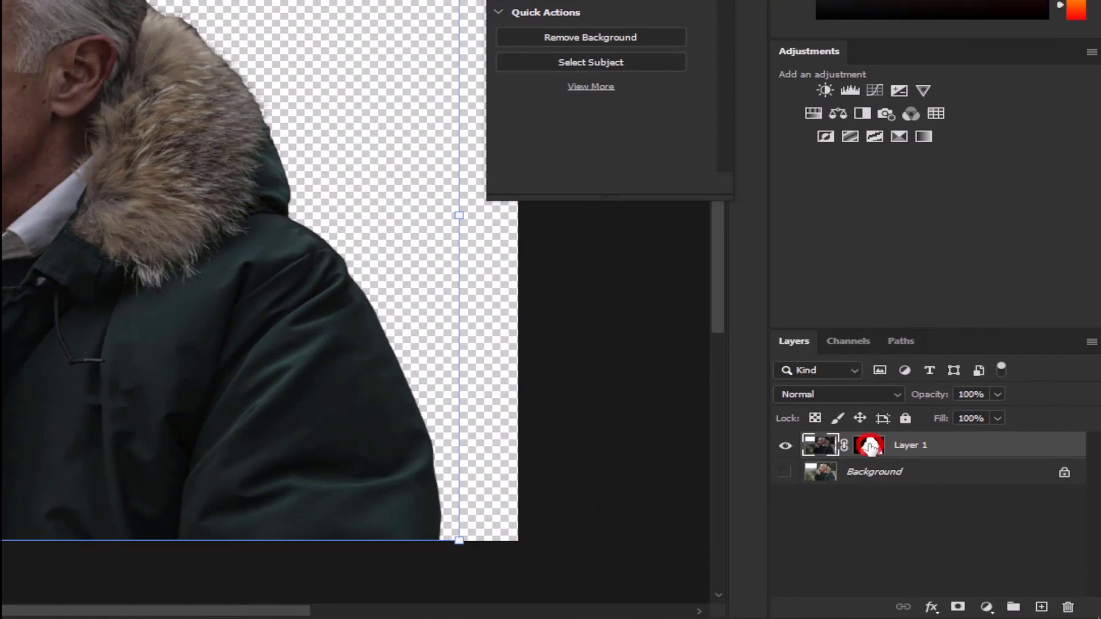
click(870, 447)
right_click(871, 449)
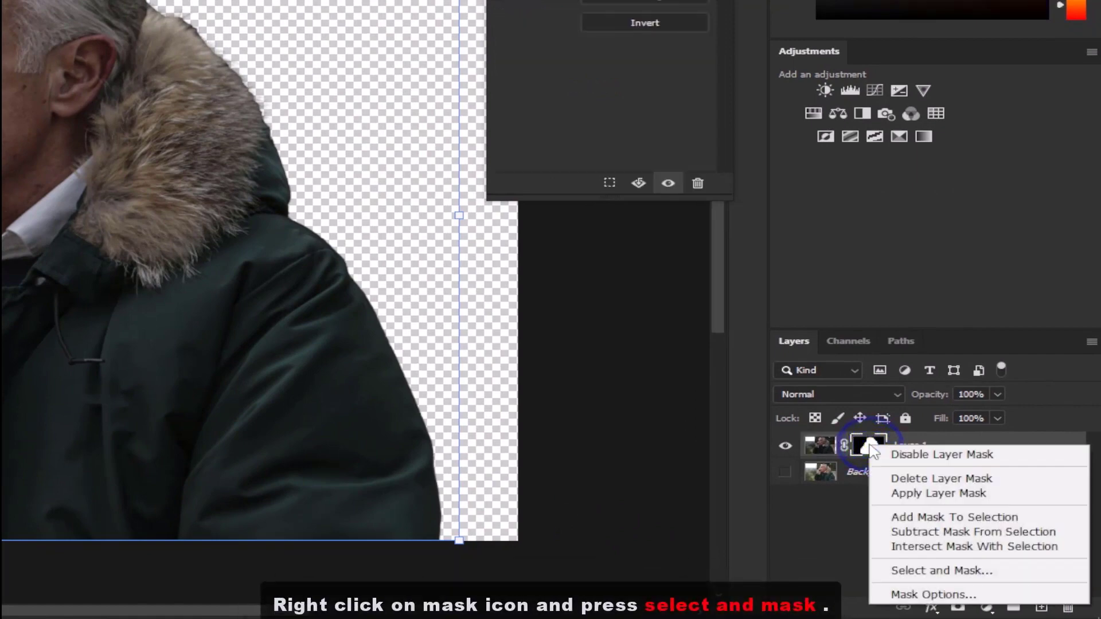
Step: In Select and Mask, brush the hair edges along the top of the head with Refine Edge Brush
click(921, 571)
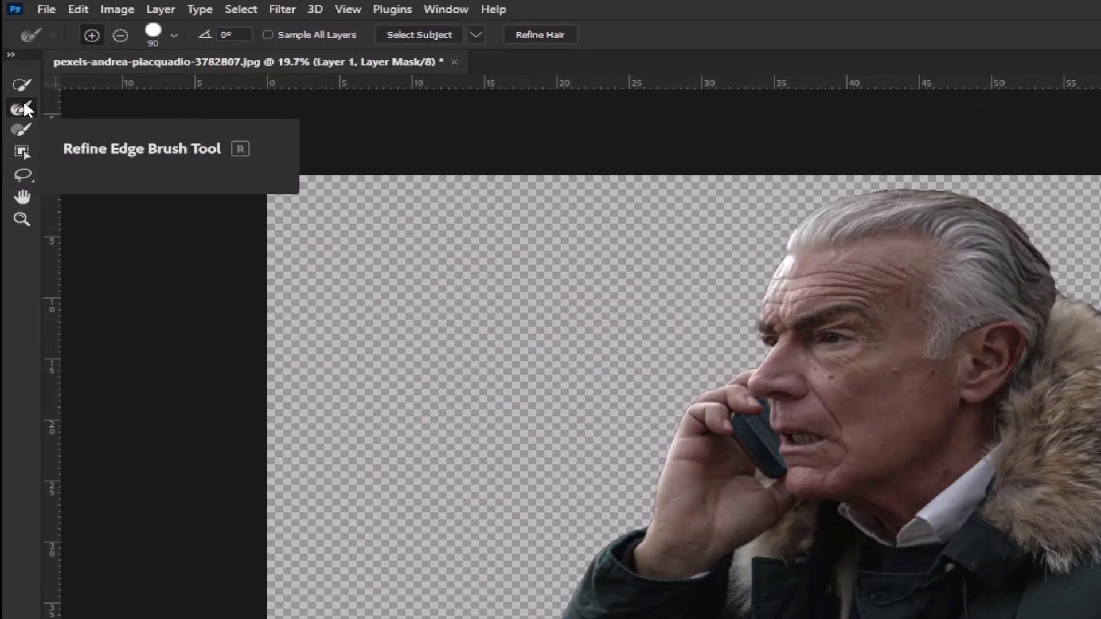
click(14, 73)
scroll(646, 224, up, 2)
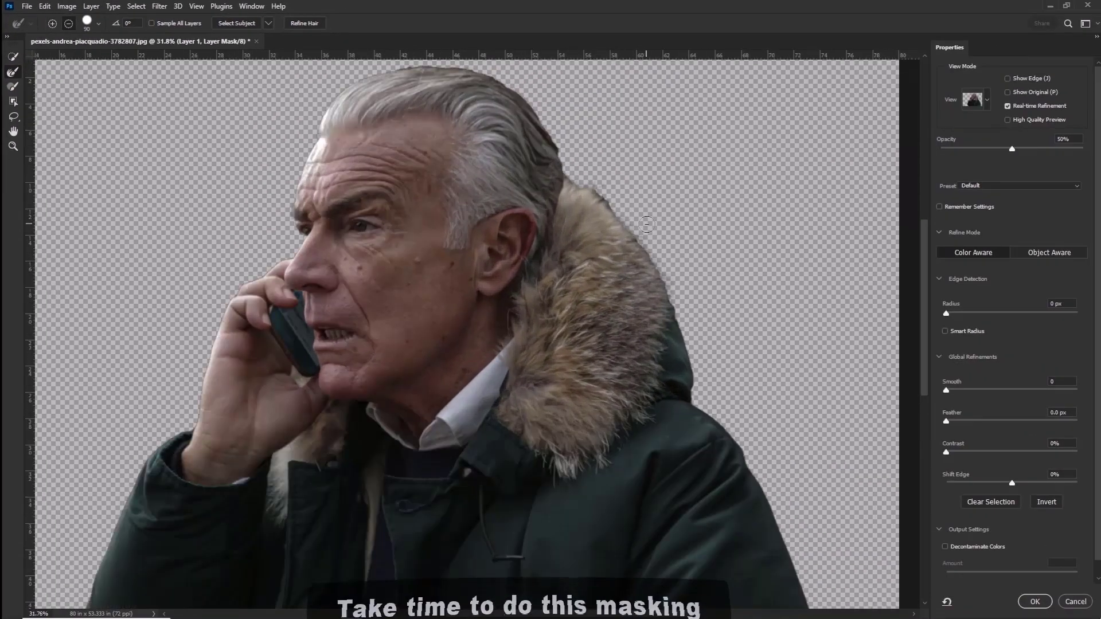
scroll(601, 245, up, 2)
scroll(684, 370, up, 2)
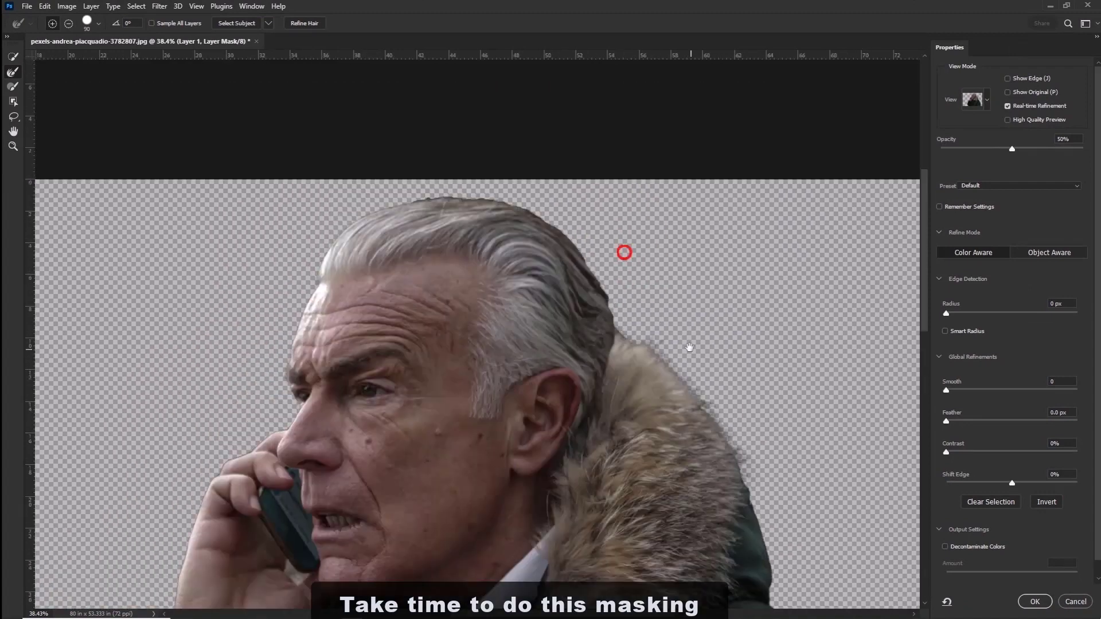
drag(624, 250, 642, 338)
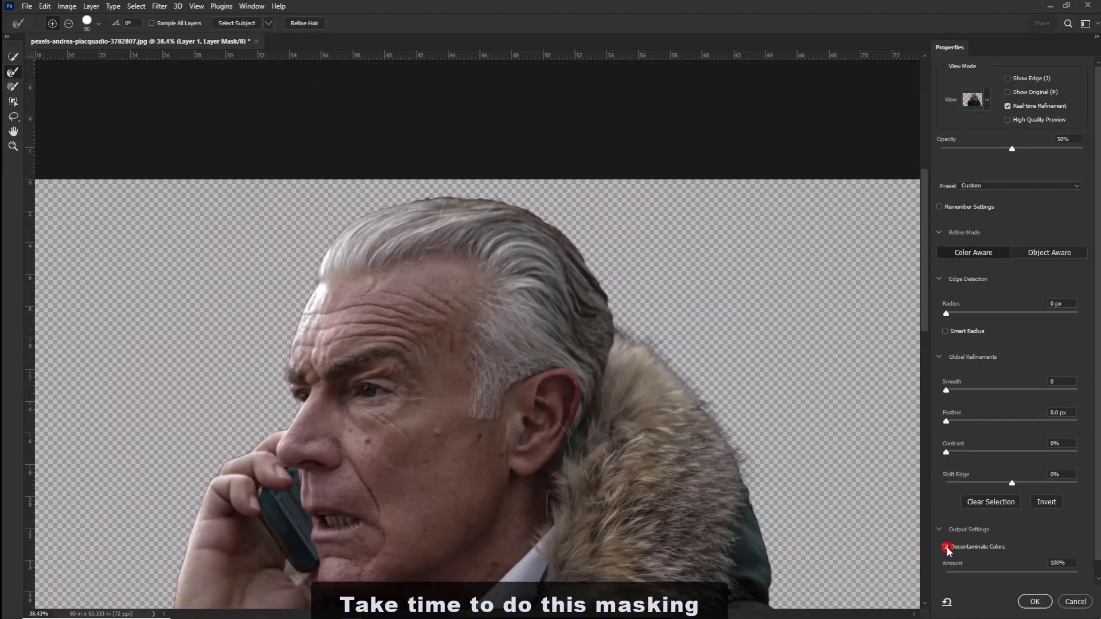
drag(435, 172, 589, 245)
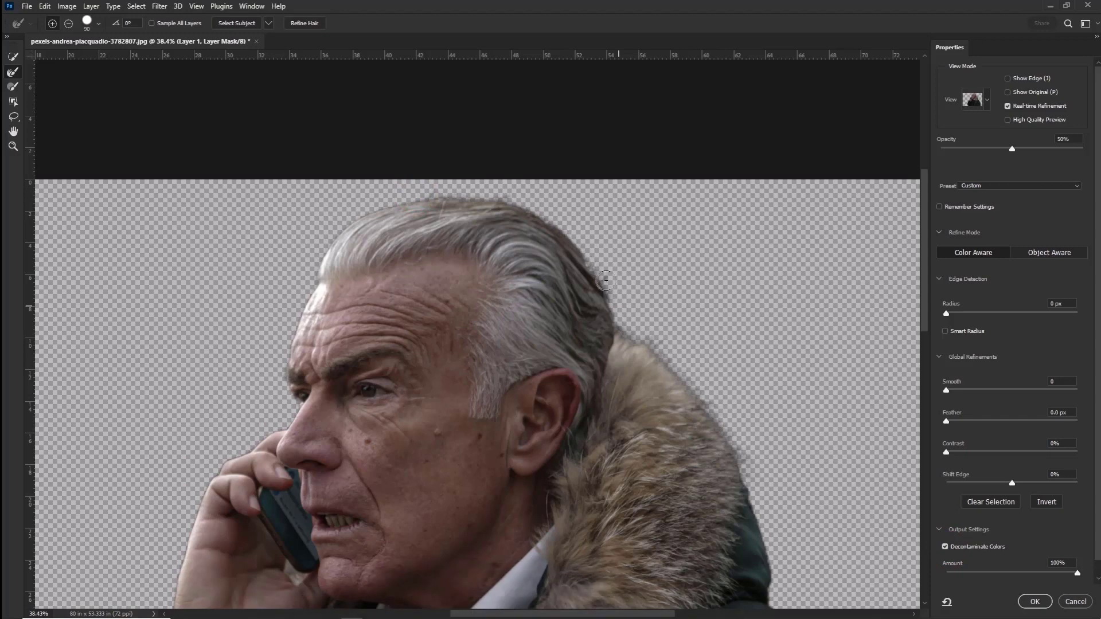
Step: Clean the fur-hood fringe and output with Decontaminate Colors as Layer 1 copy
scroll(589, 245, down, 3)
scroll(410, 322, left, 4)
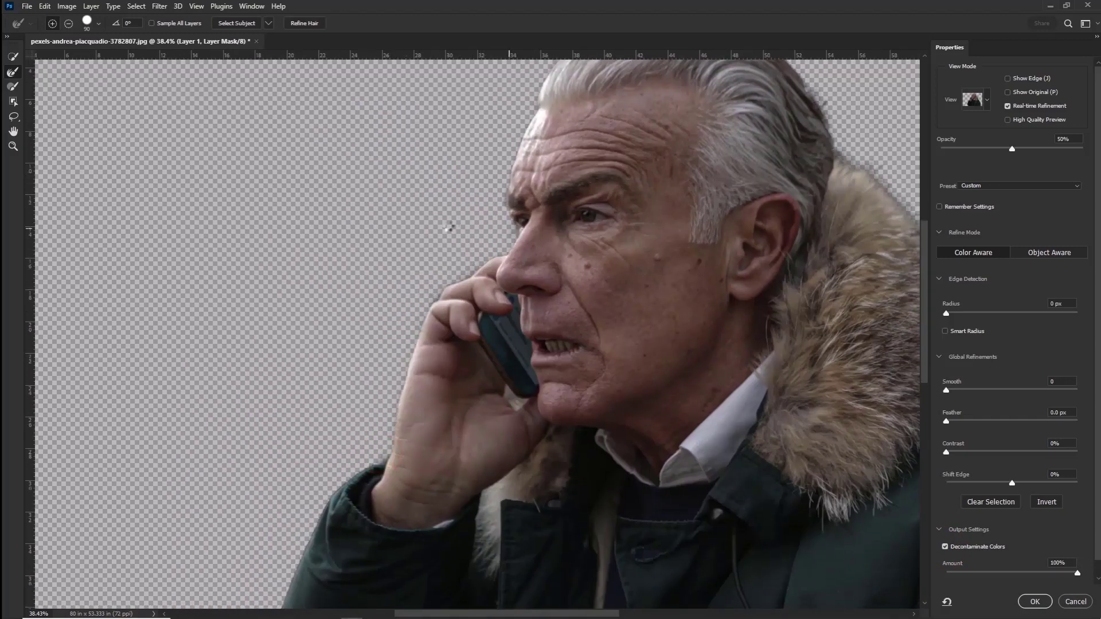
scroll(452, 209, right, 2)
scroll(656, 282, up, 2)
scroll(590, 255, right, 2)
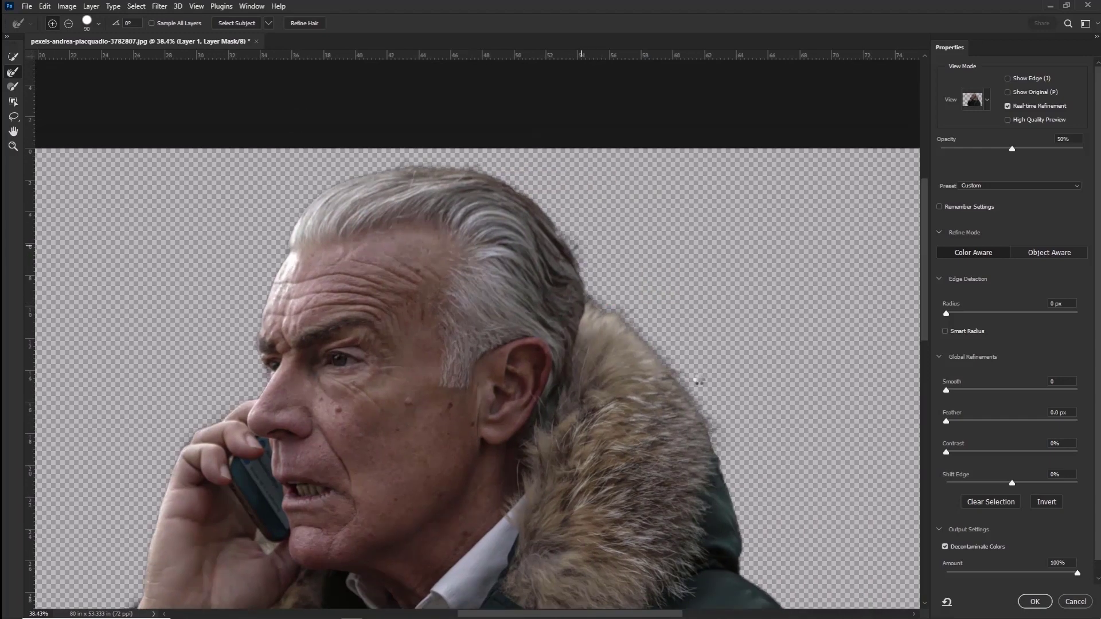
click(581, 247)
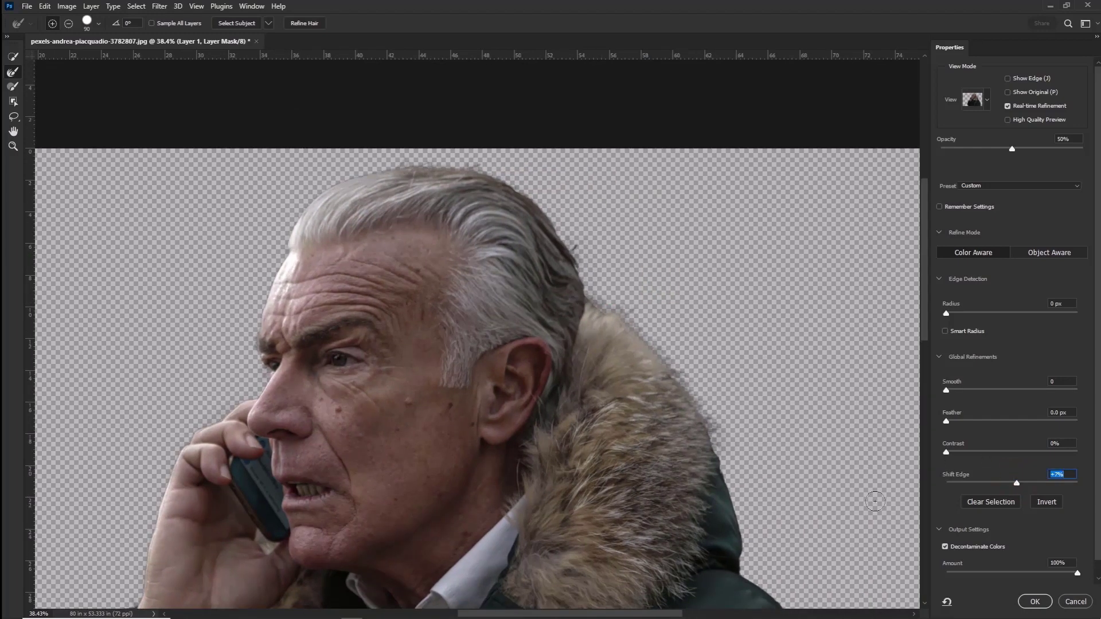
click(1032, 601)
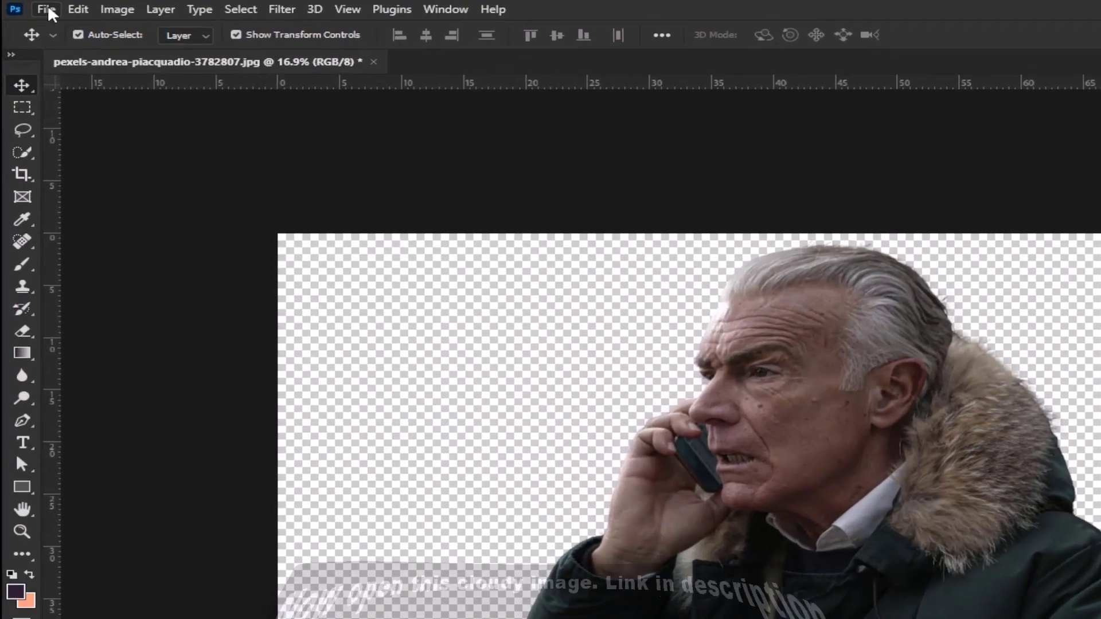
Step: Open the cloudy sky image file
click(26, 7)
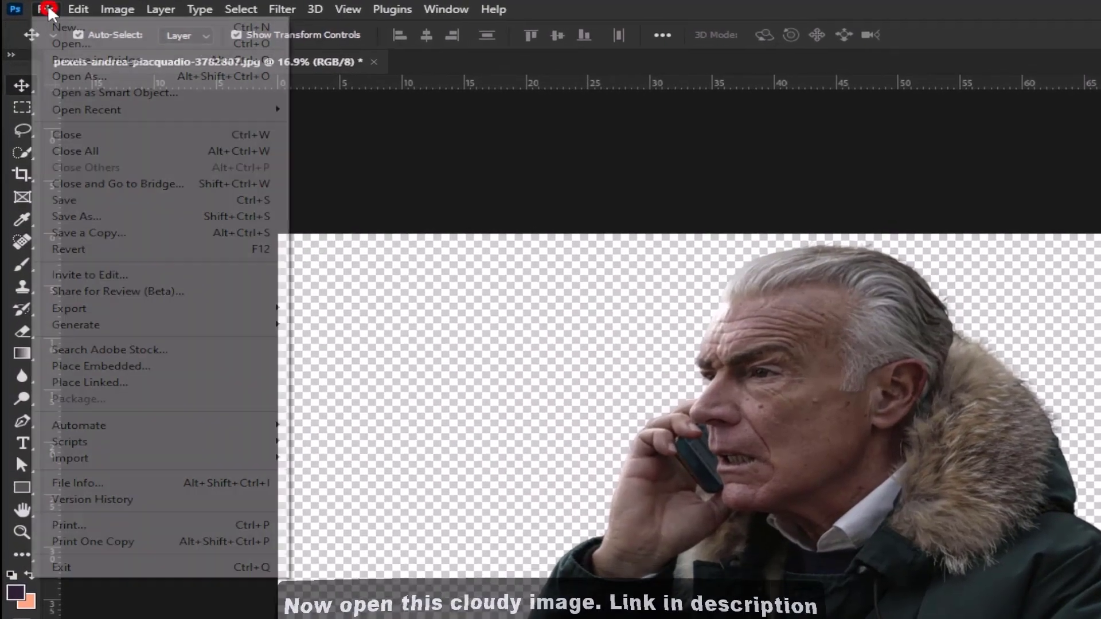
click(69, 44)
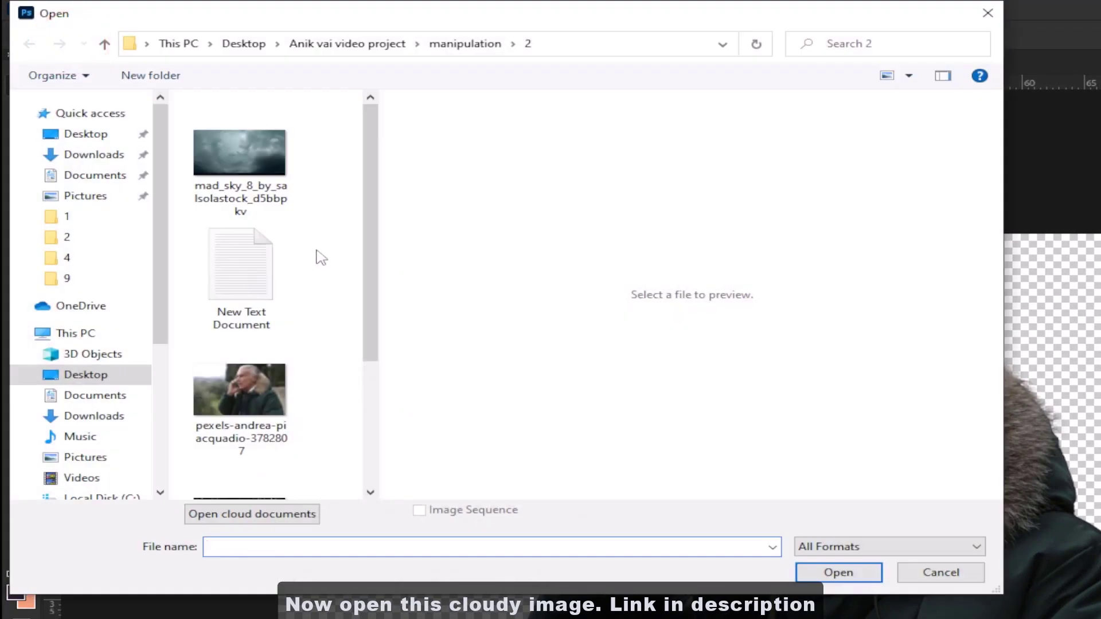
click(262, 172)
double_click(262, 172)
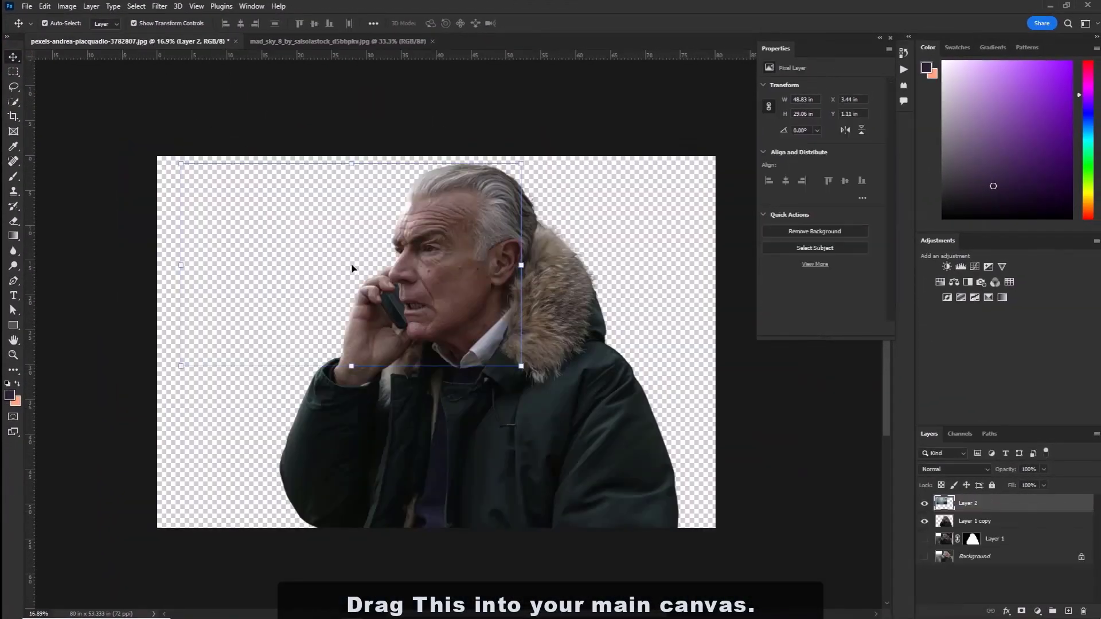
Step: Drag the sky into the man's document, scale it to fill the canvas, and place it below Layer 1 copy
drag(140, 46, 319, 232)
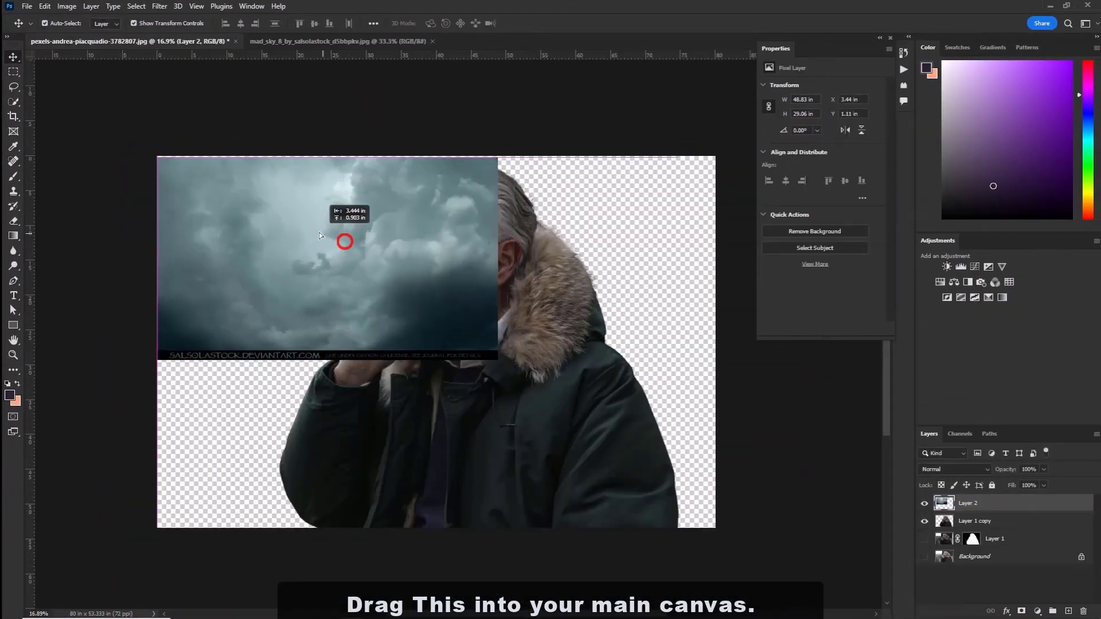
drag(491, 353, 795, 612)
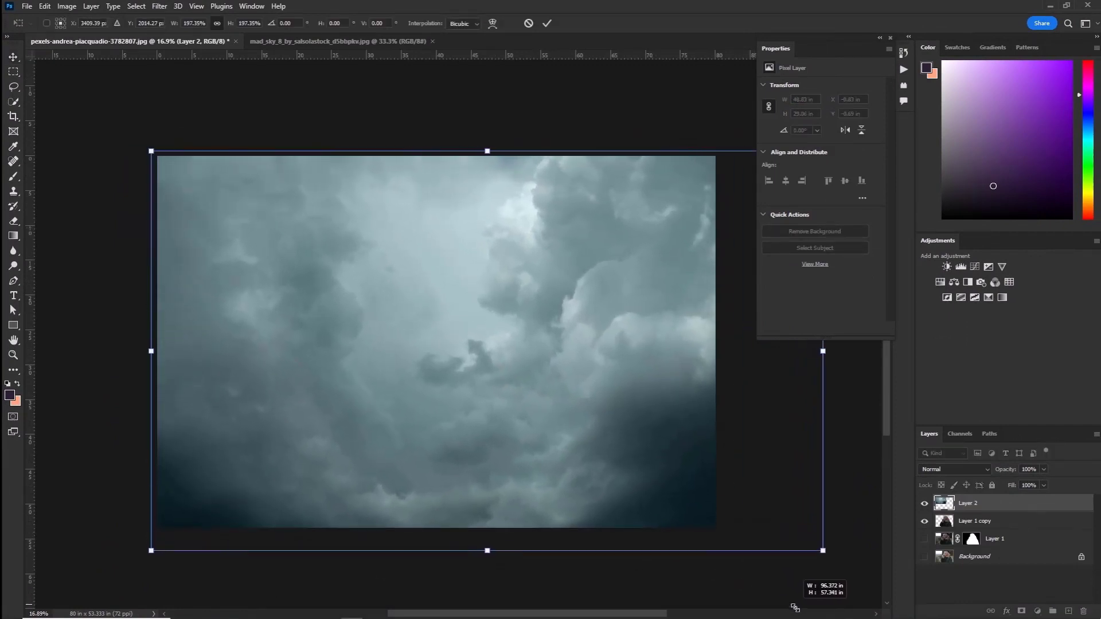
mouse_move(654, 332)
mouse_down()
mouse_move(584, 326)
mouse_move(603, 325)
mouse_up()
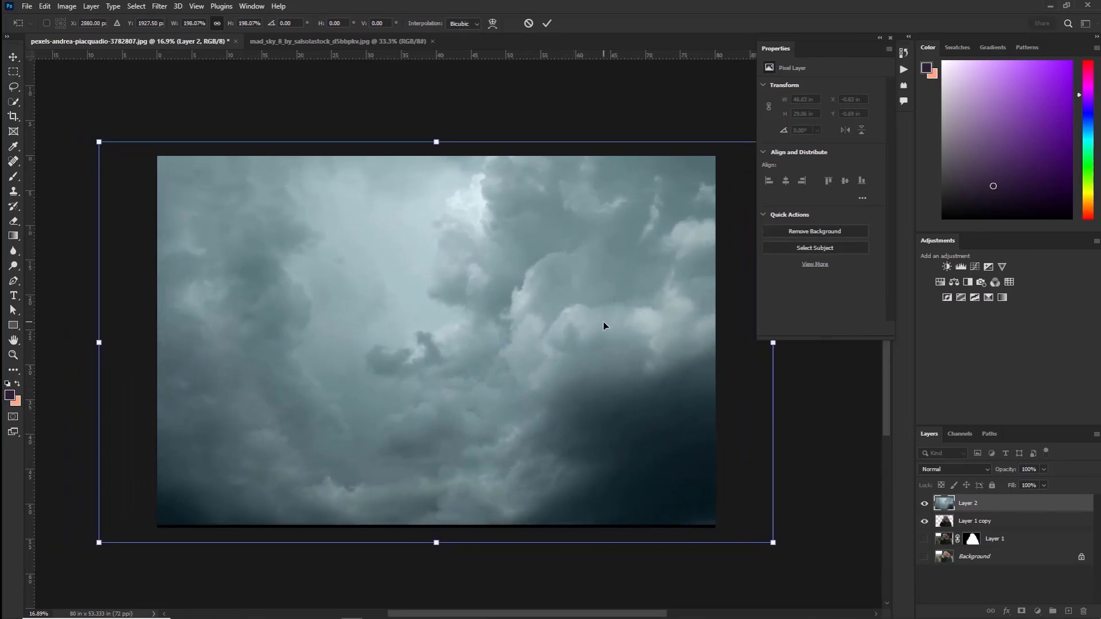
drag(603, 322, 607, 319)
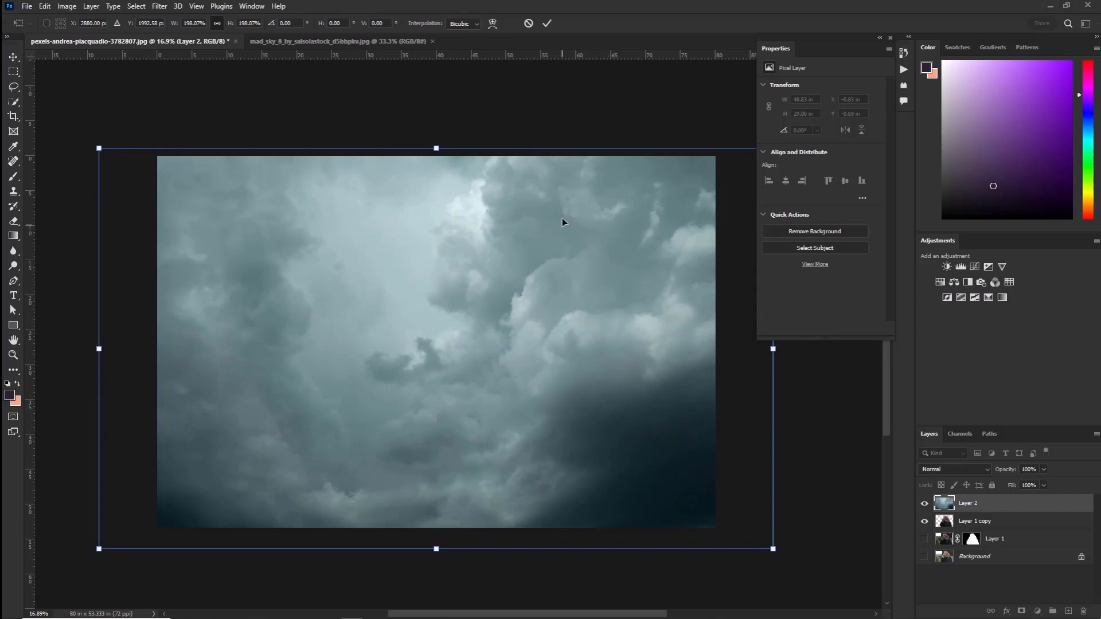
click(546, 25)
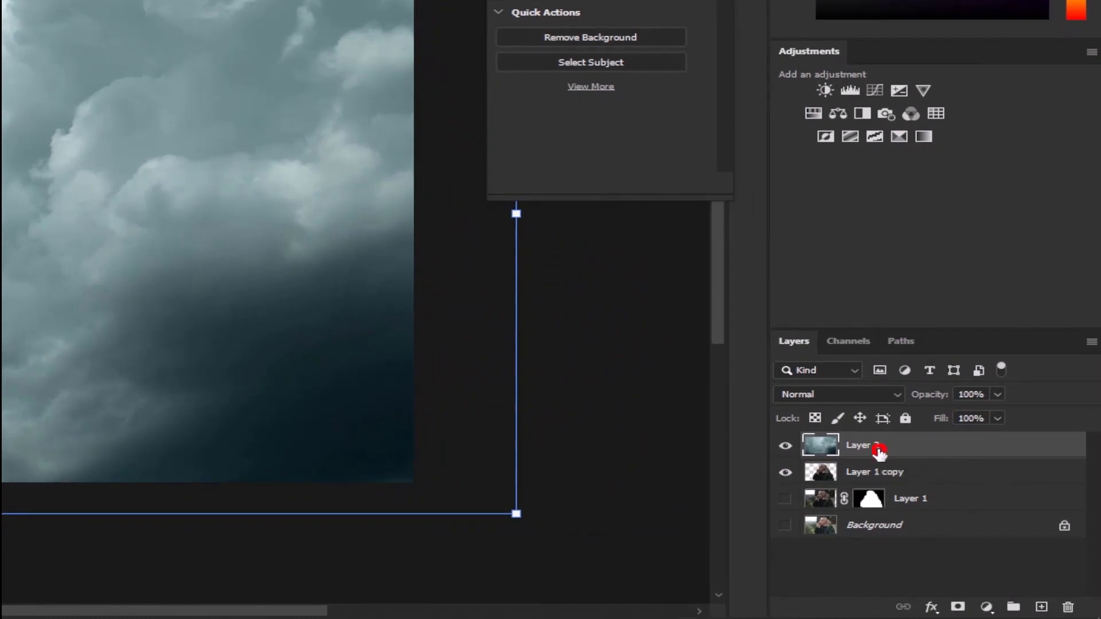
drag(878, 452, 892, 480)
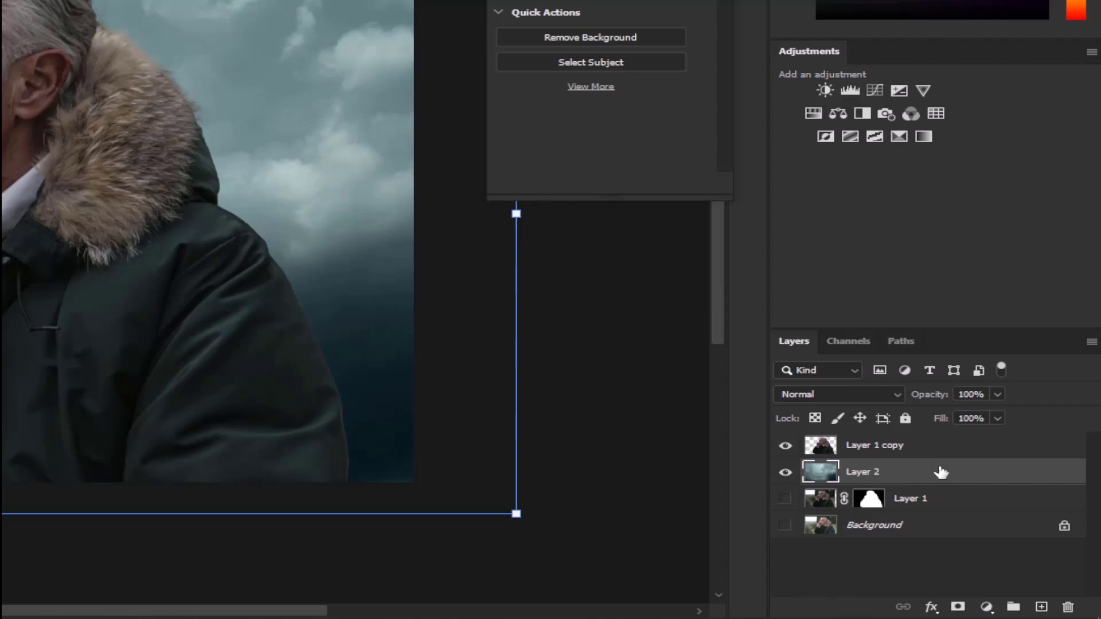
Step: Add a Hue/Saturation layer clipped to the sky with Saturation -34 and Lightness -32
click(991, 606)
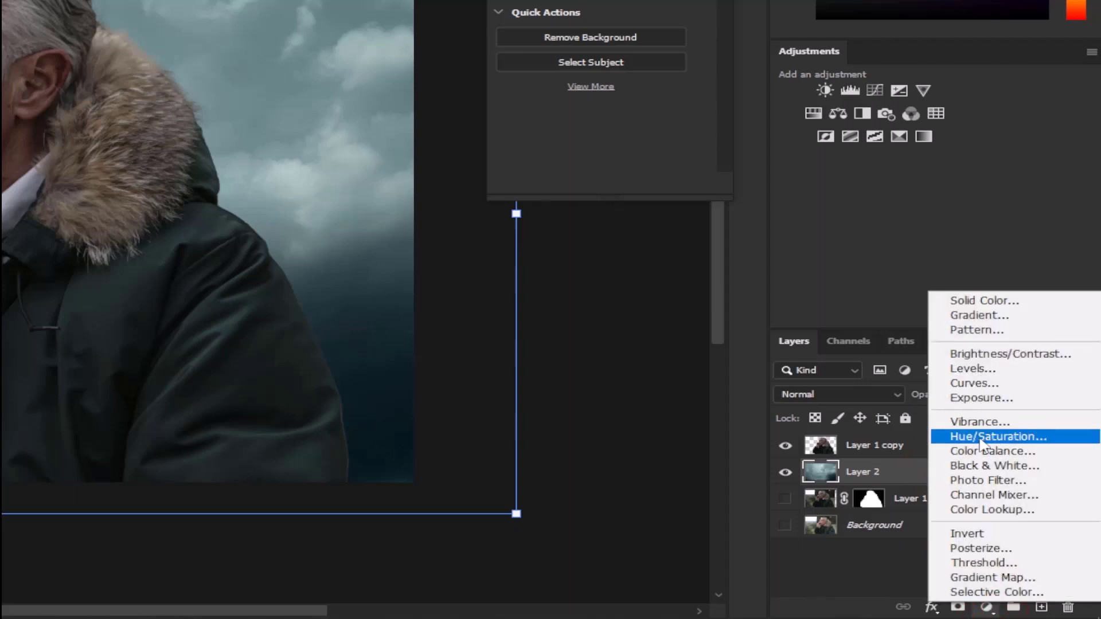
click(979, 436)
click(579, 184)
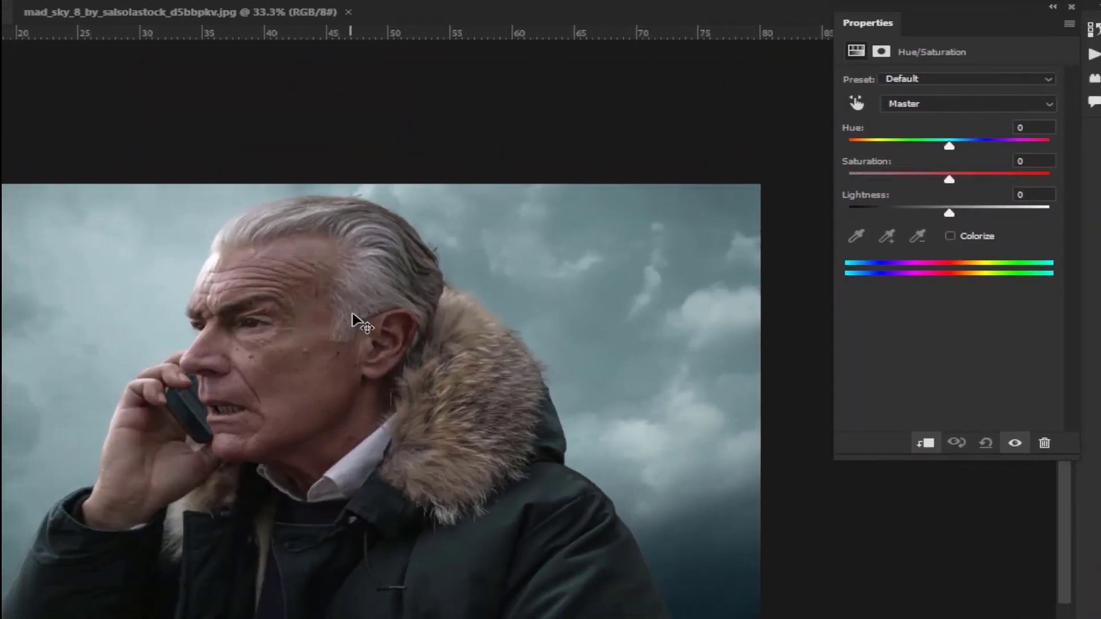
drag(423, 315, 460, 291)
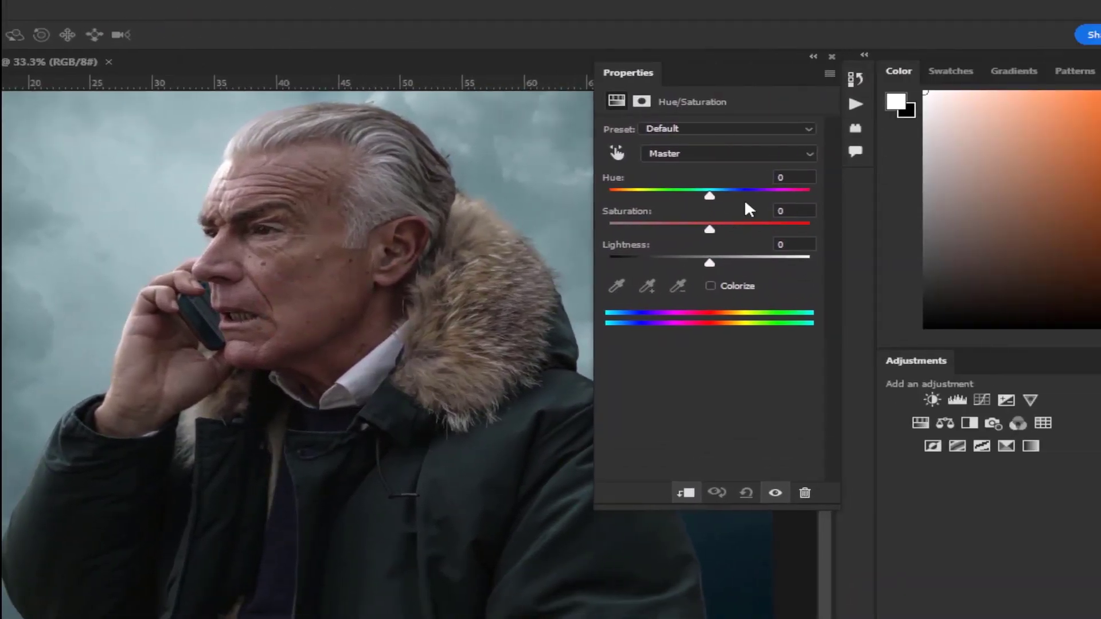
drag(711, 229, 675, 229)
drag(709, 262, 677, 264)
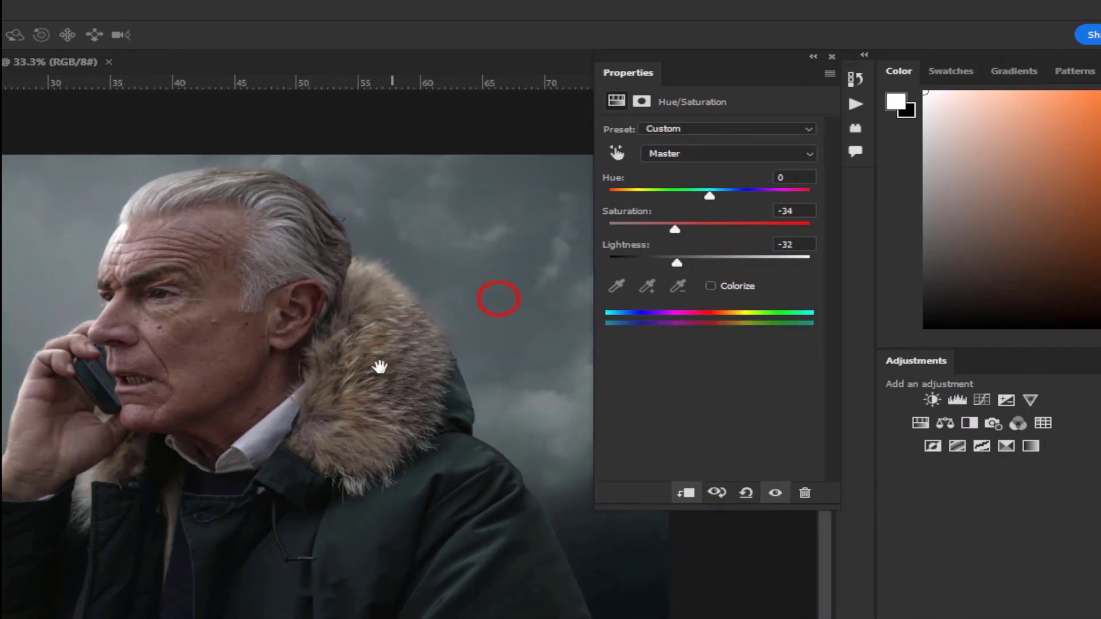
drag(499, 295, 429, 329)
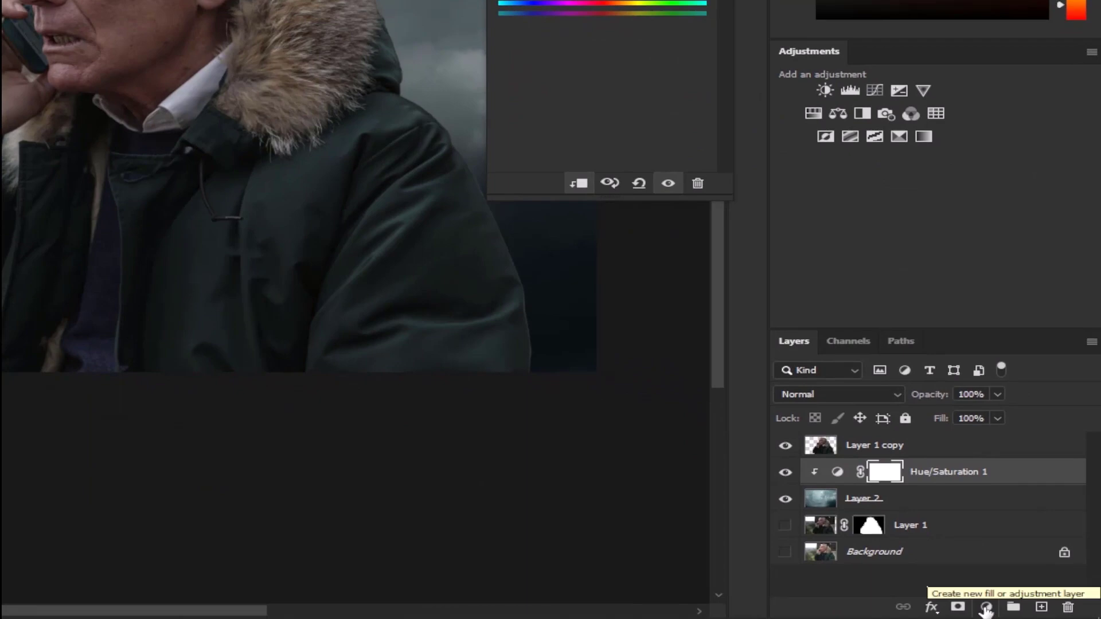
Step: Add a Color Balance layer clipped to the sky with Yellow/Blue midtones +21
click(1037, 611)
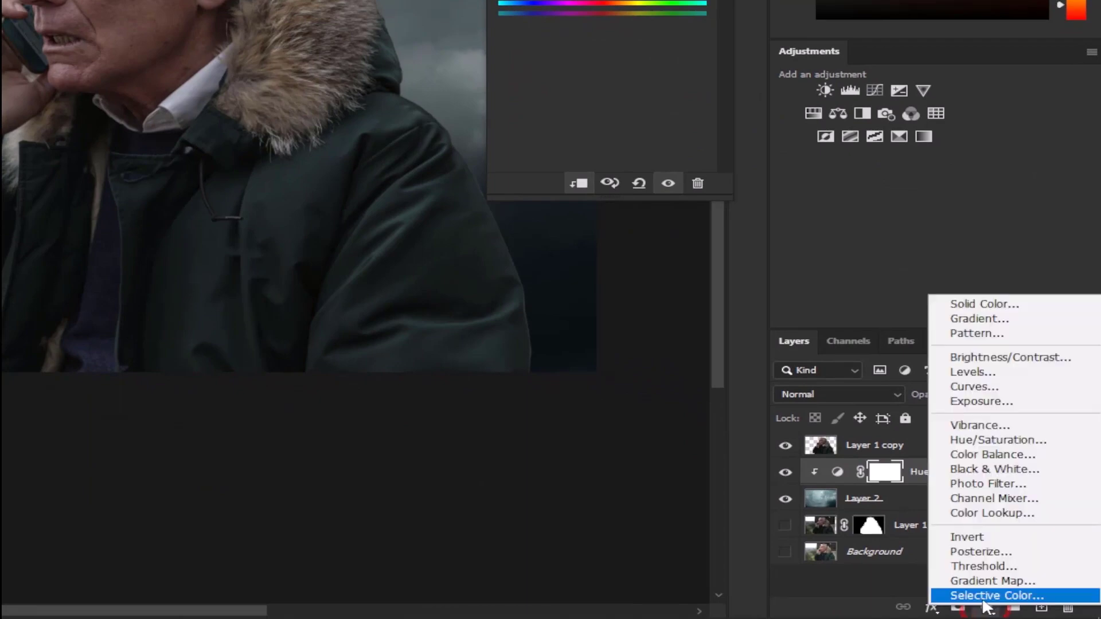
click(990, 454)
click(578, 183)
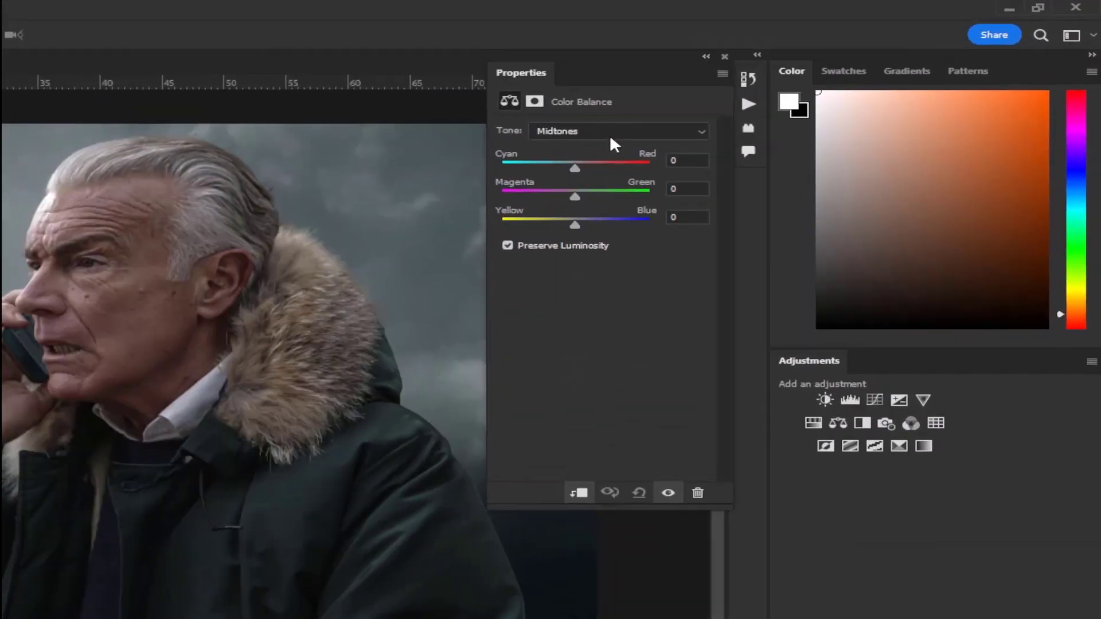
drag(589, 223, 591, 222)
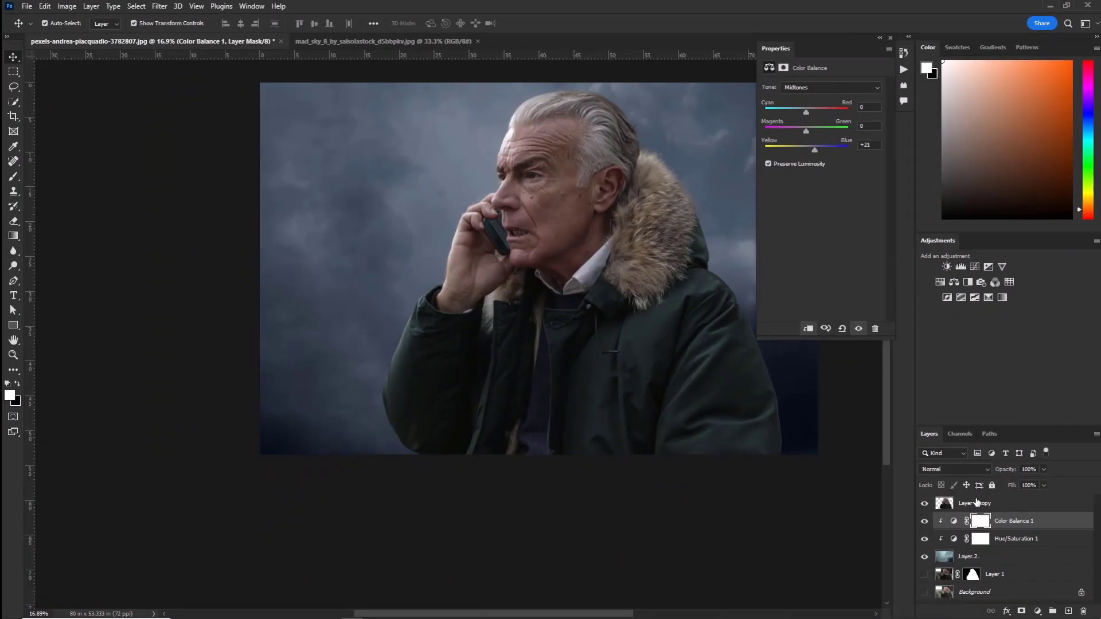
click(993, 504)
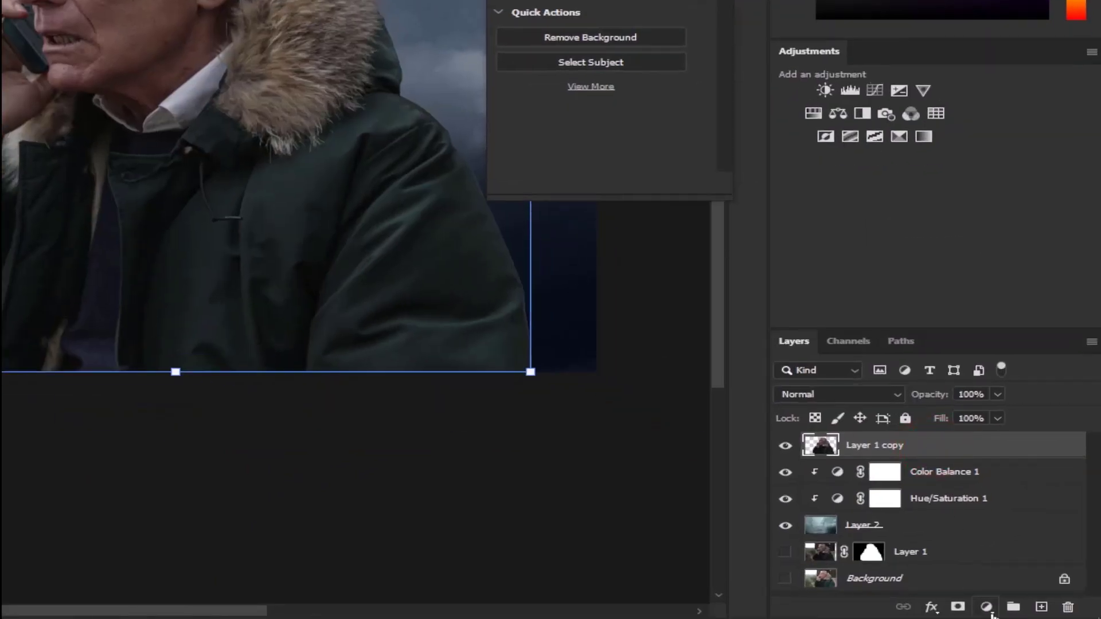
Step: Clip a Hue/Saturation (Saturation -35, Lightness -32) to Layer 1 copy and create Layer 3
click(988, 608)
click(979, 445)
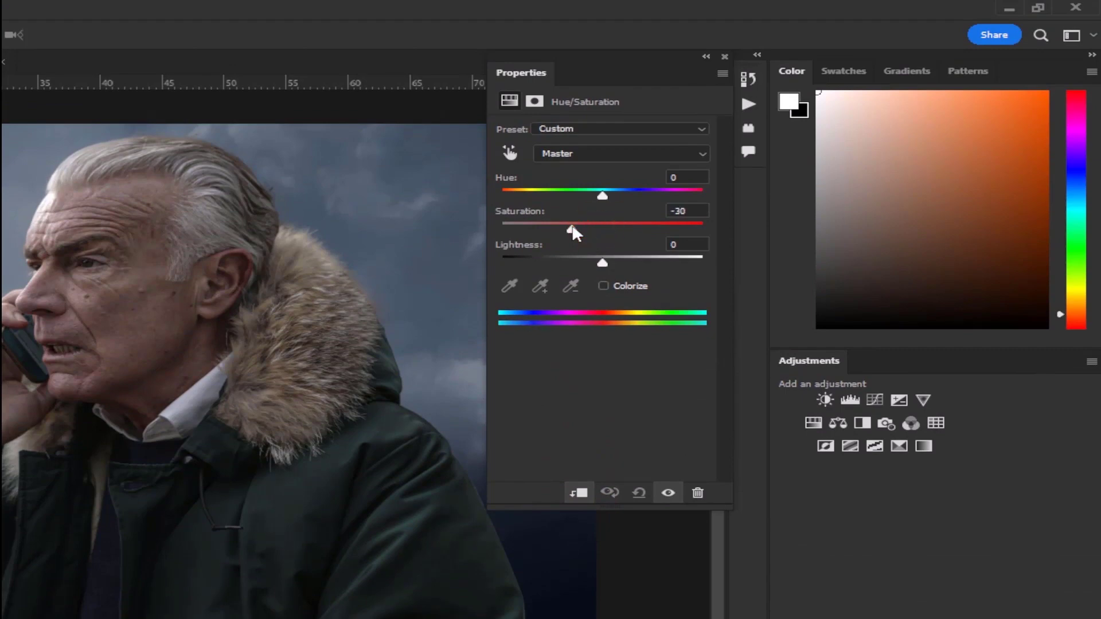
drag(572, 228, 567, 228)
drag(602, 262, 569, 263)
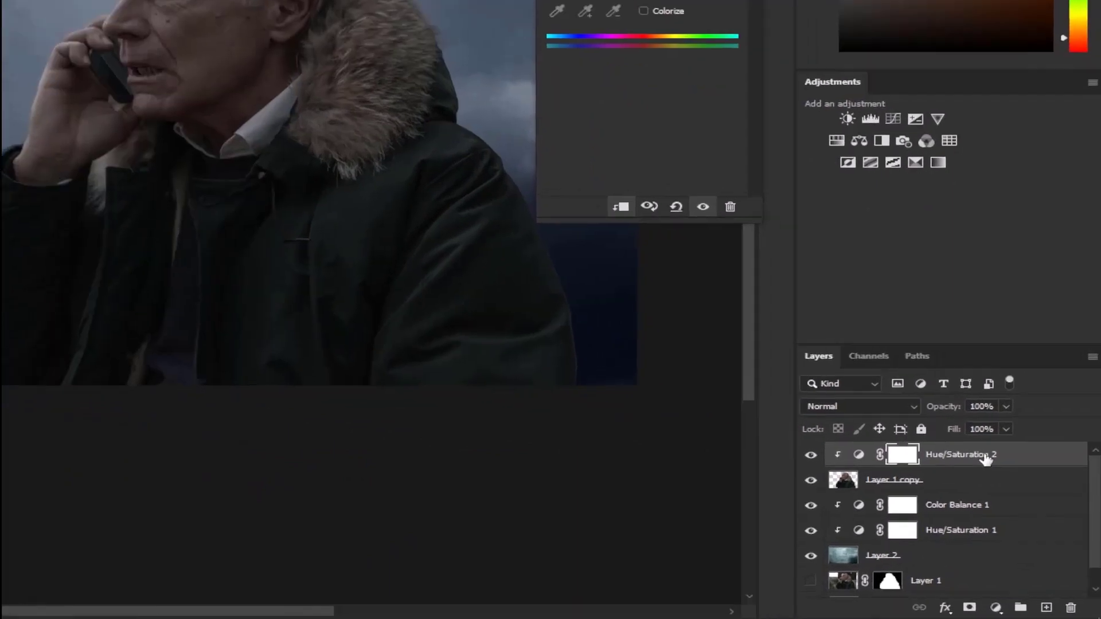
click(1031, 504)
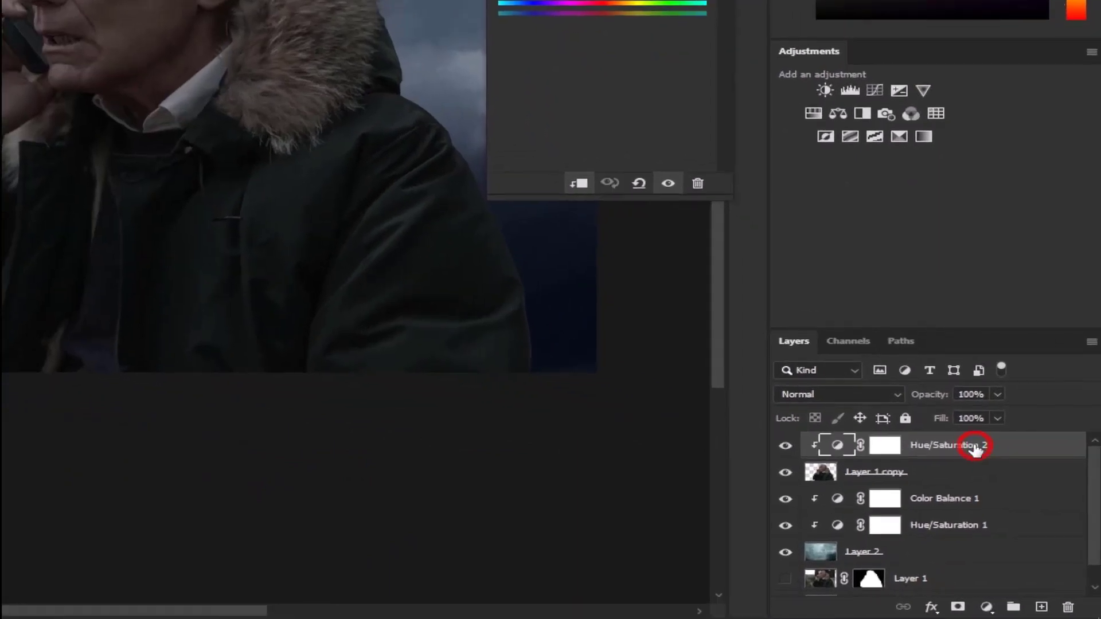
click(1039, 607)
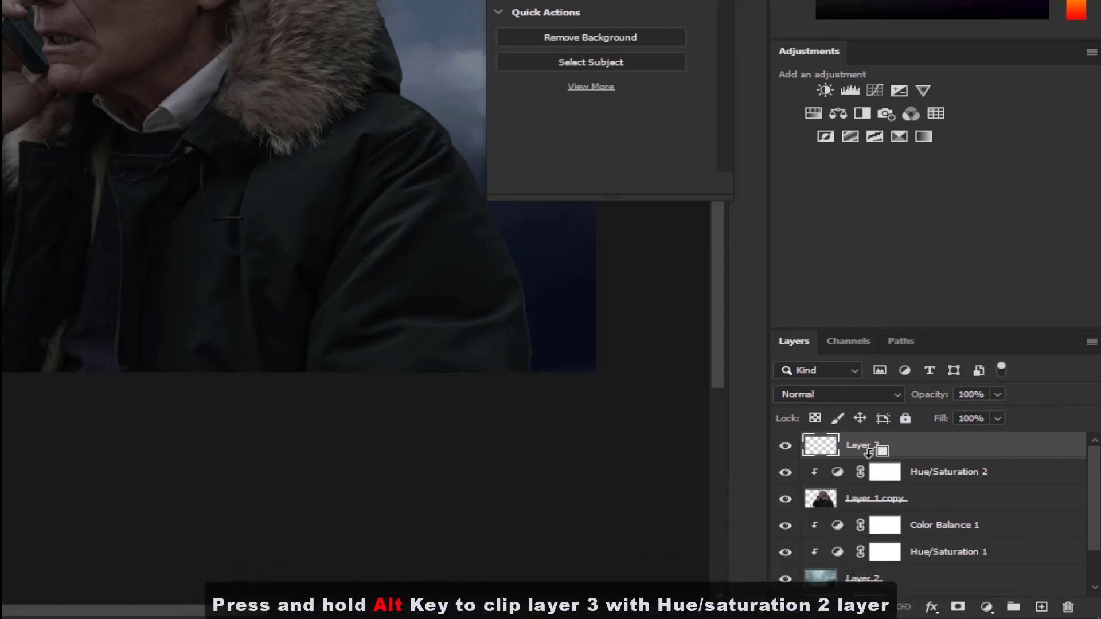
Step: Clip Layer 3 to Hue/Saturation 2 and fill it with 50% Gray using Shift+F5
alt+click(868, 451)
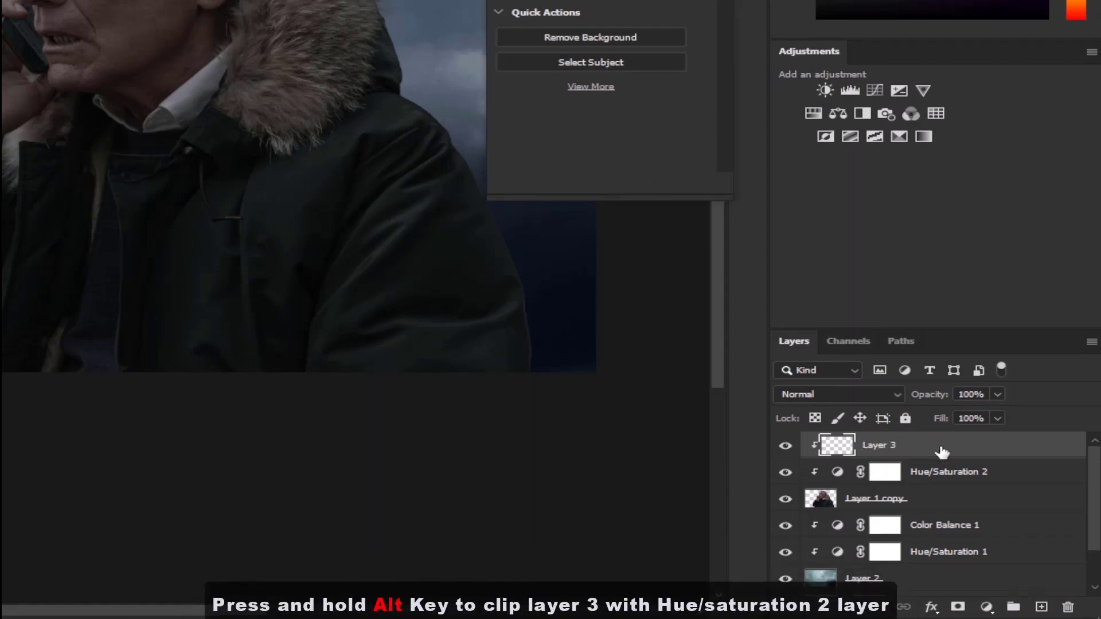
key(shift+F5)
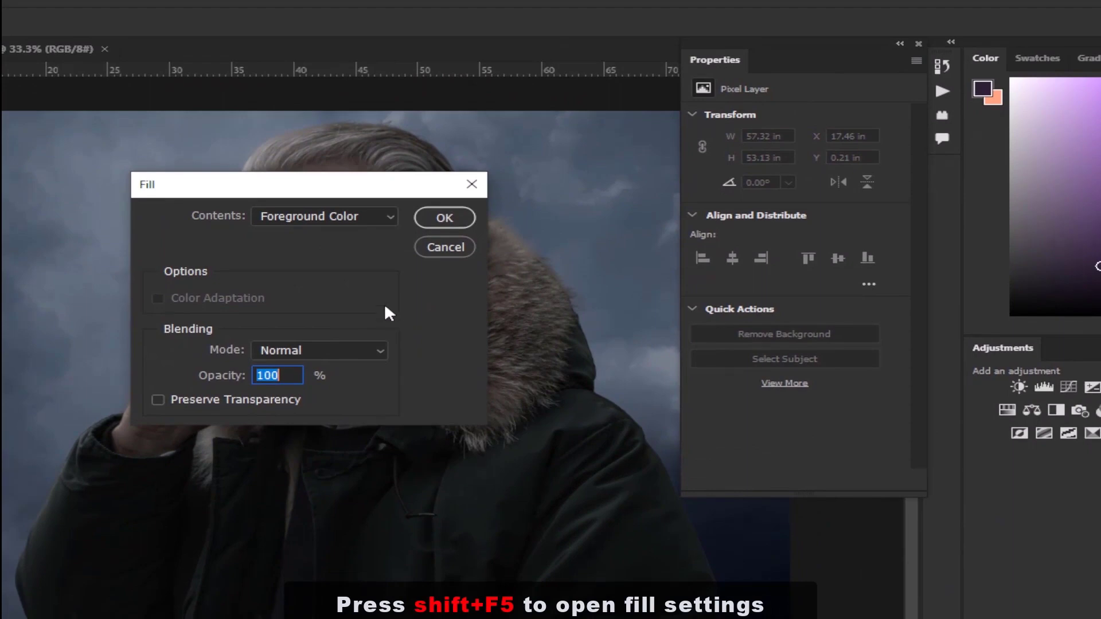
click(363, 212)
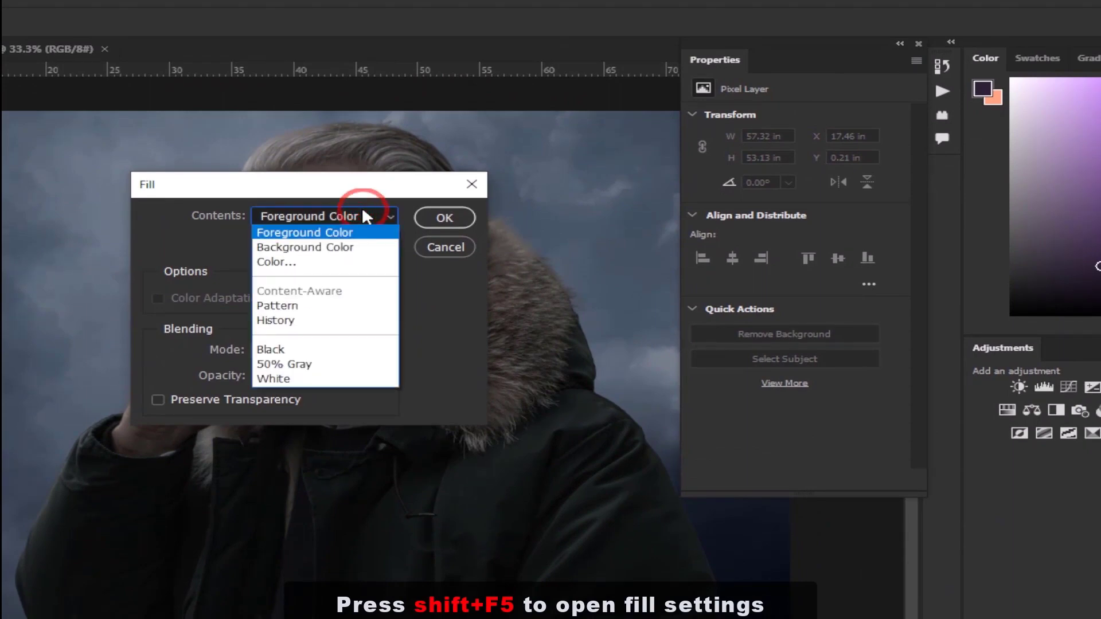
click(295, 365)
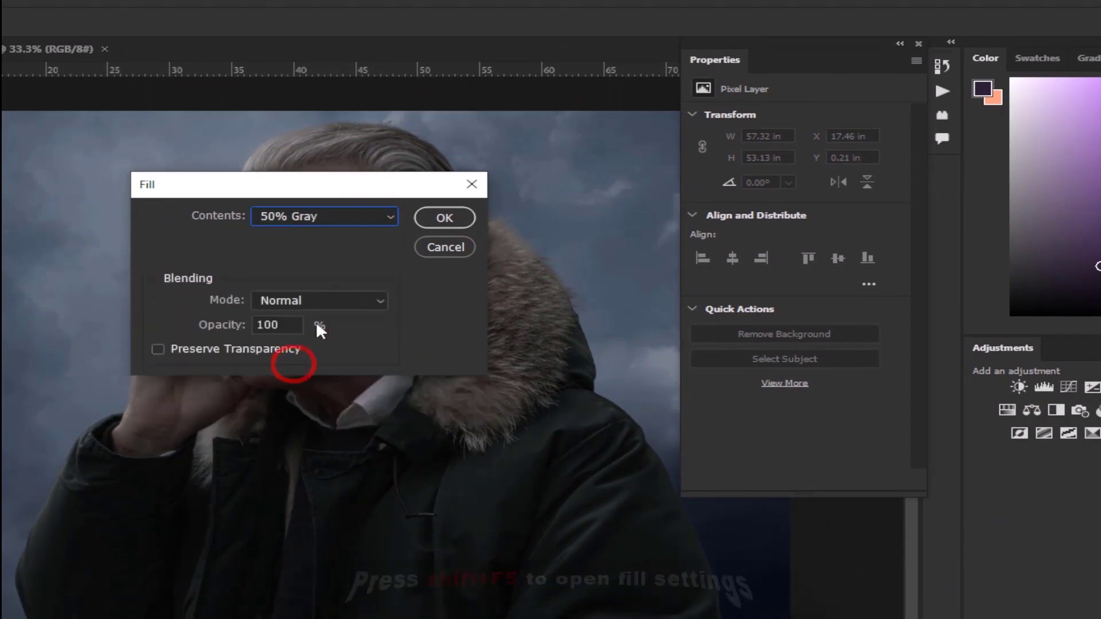
click(437, 218)
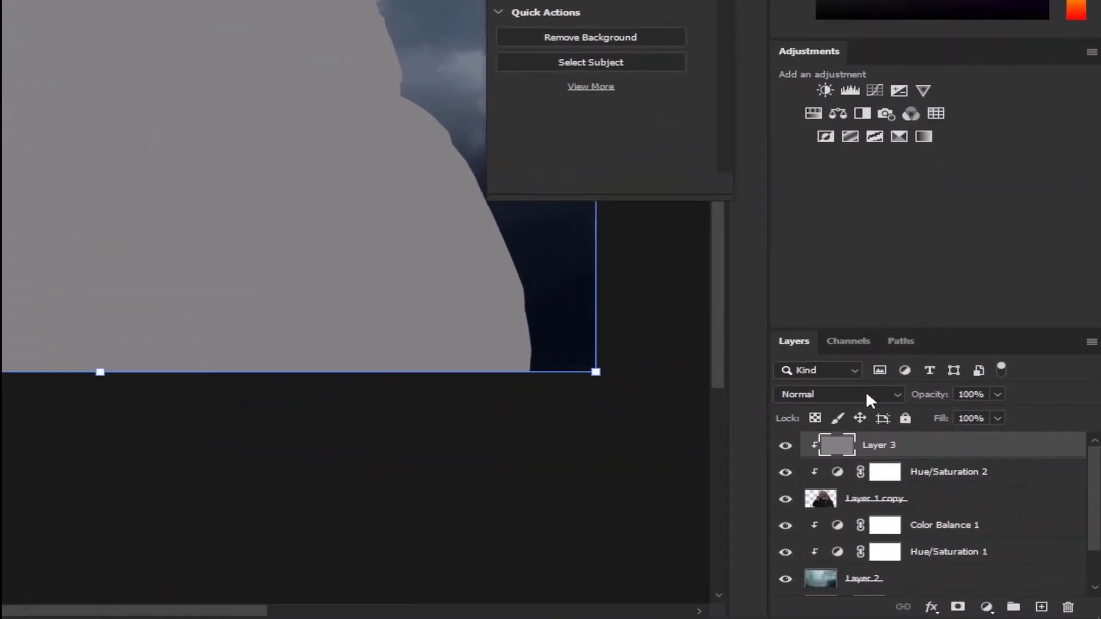
click(871, 399)
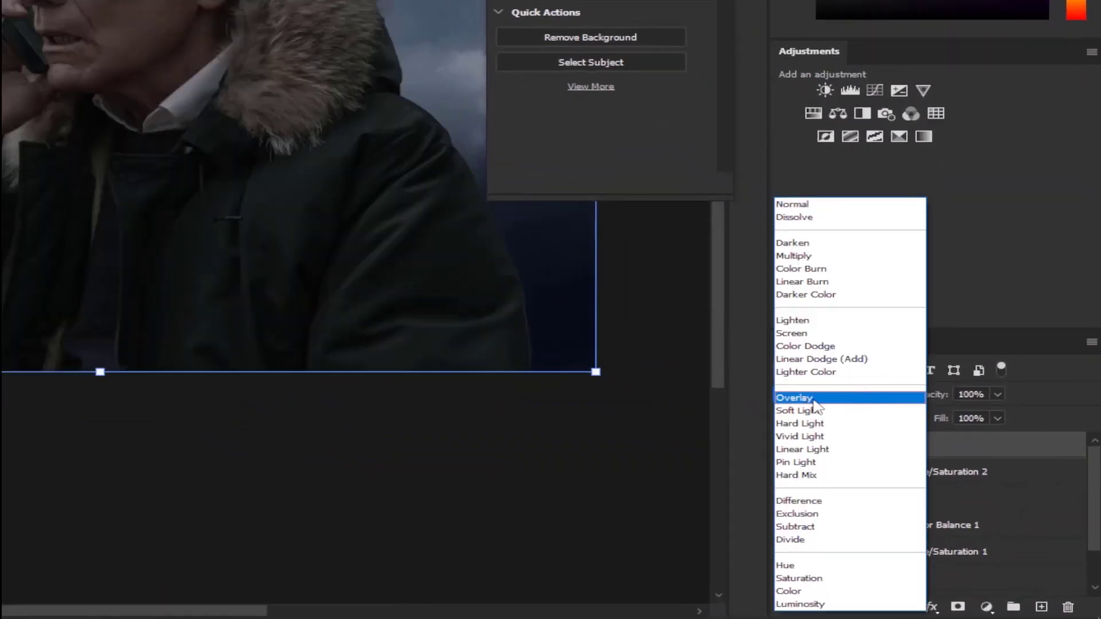
Step: Set Layer 3 to Overlay and dodge the hair along the top of the head and forehead
click(814, 400)
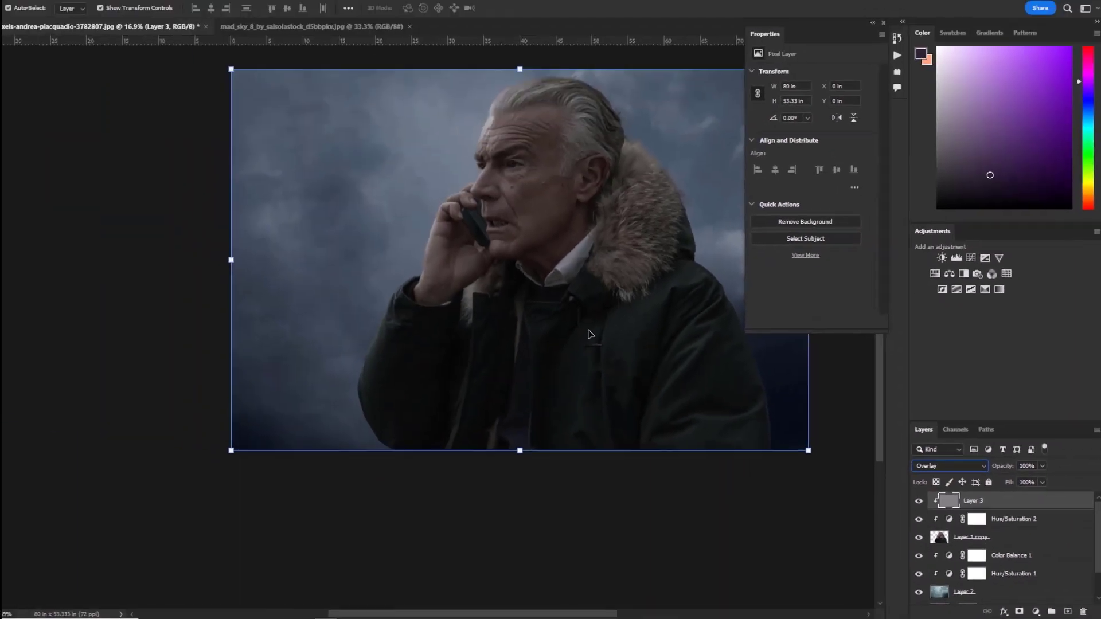
scroll(594, 331, up, 2)
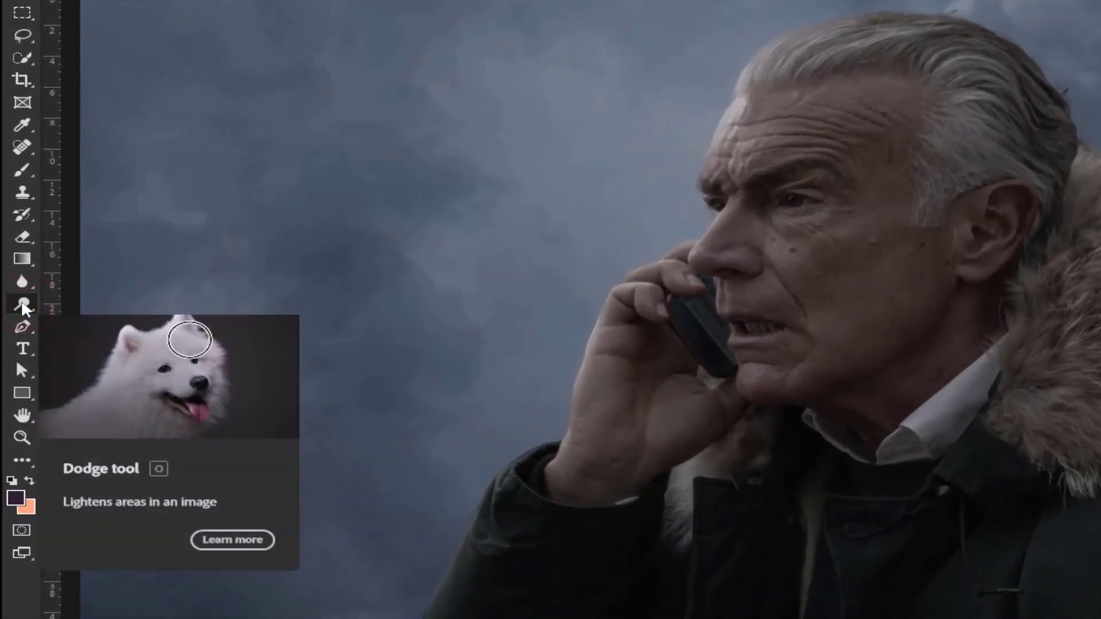
click(23, 307)
scroll(416, 157, up, 3)
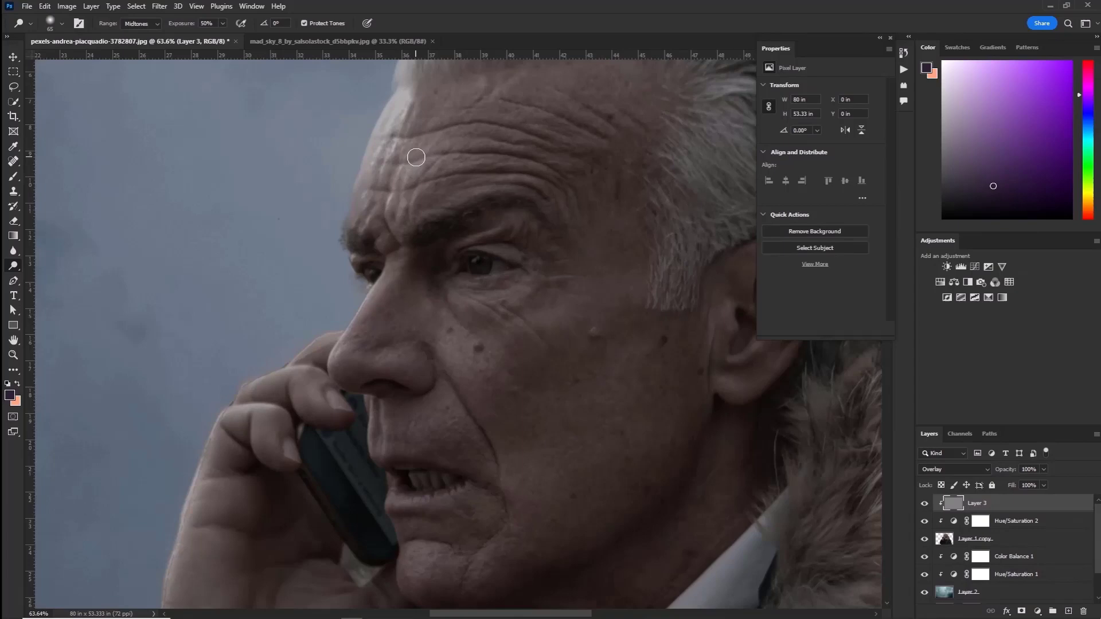
scroll(424, 156, up, 3)
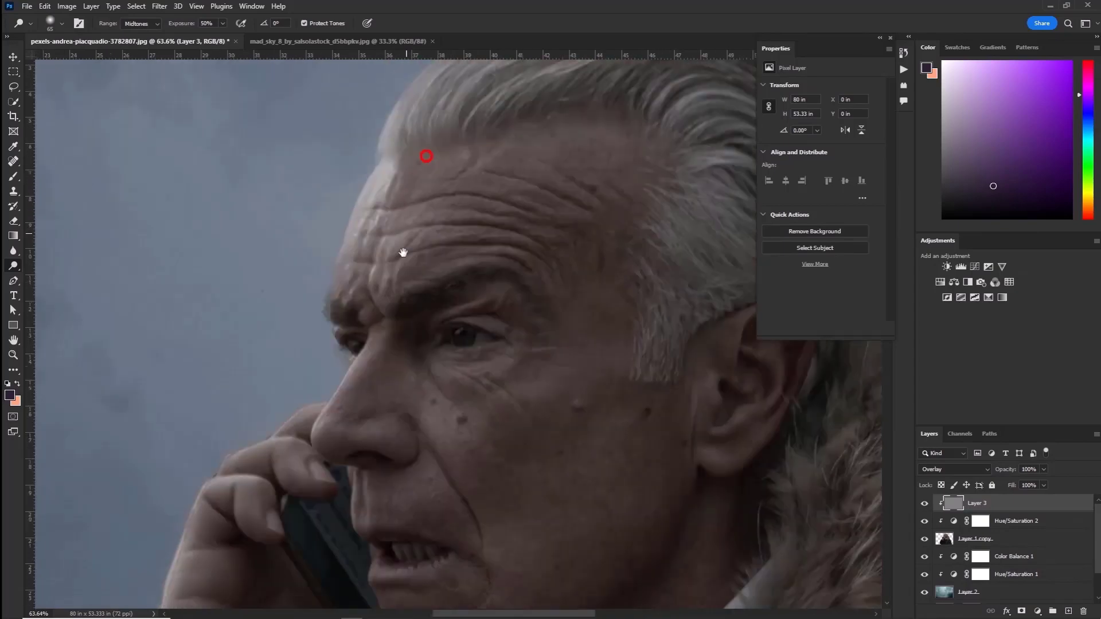
scroll(424, 156, up, 2)
key(bracketright)
key(bracketright)
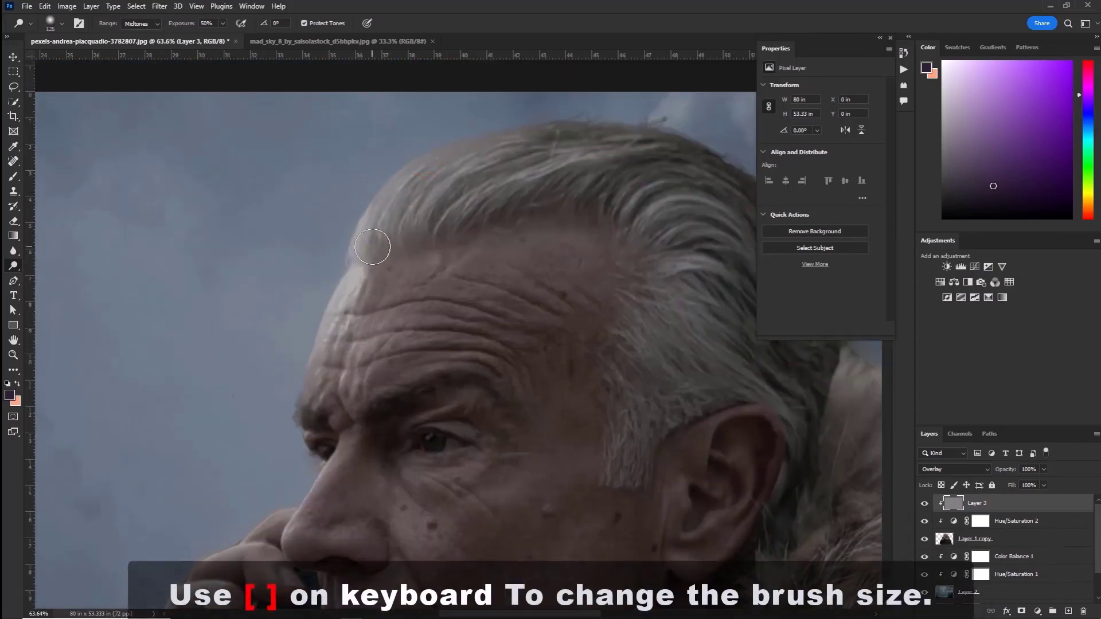
mouse_move(382, 238)
mouse_down()
mouse_move(480, 167)
mouse_move(432, 166)
mouse_up()
click(430, 170)
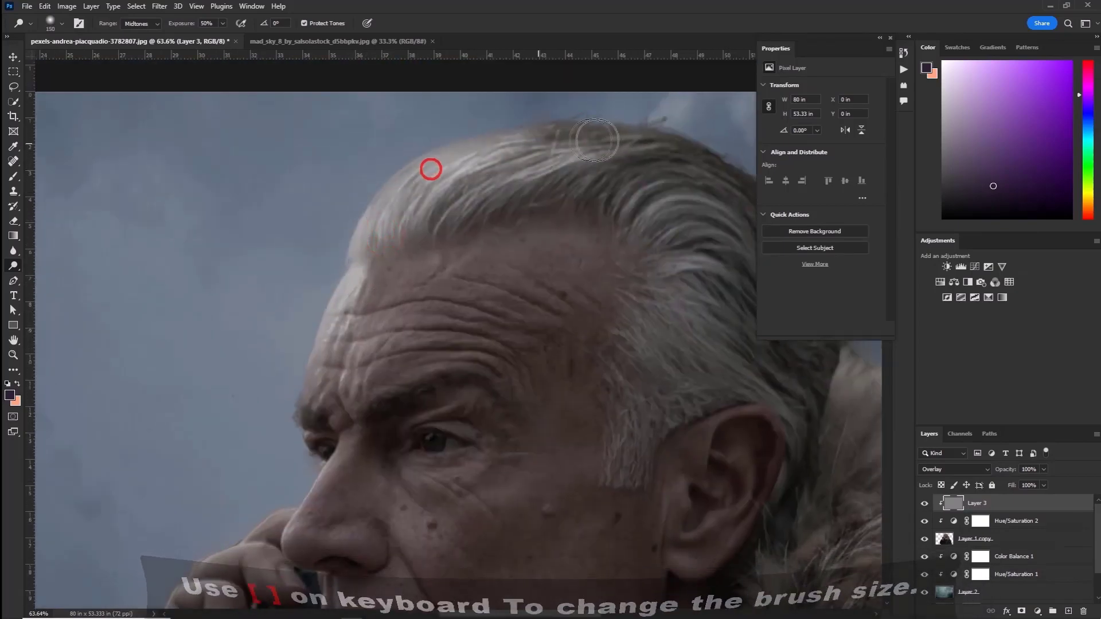
mouse_move(516, 142)
mouse_down()
mouse_move(521, 128)
mouse_move(504, 191)
mouse_move(336, 355)
mouse_move(375, 276)
mouse_up()
Step: Dodge the ear rim, hand and finger edges, and the nose and brow
scroll(410, 307, down, 3)
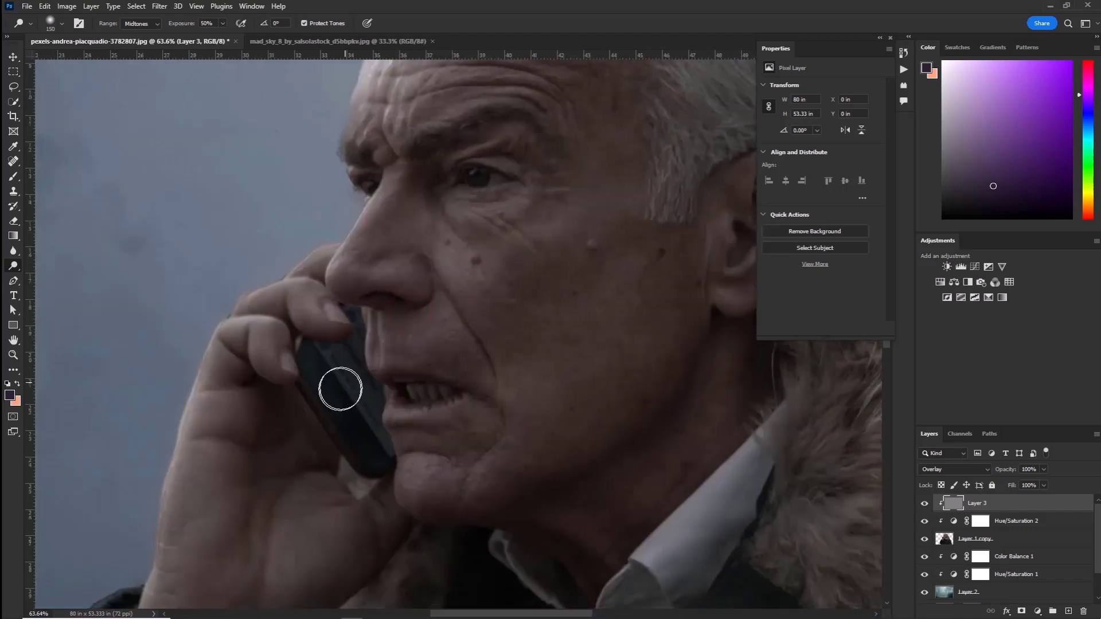
scroll(342, 385, down, 3)
scroll(332, 436, down, 1)
scroll(381, 460, down, 3)
scroll(466, 386, down, 1)
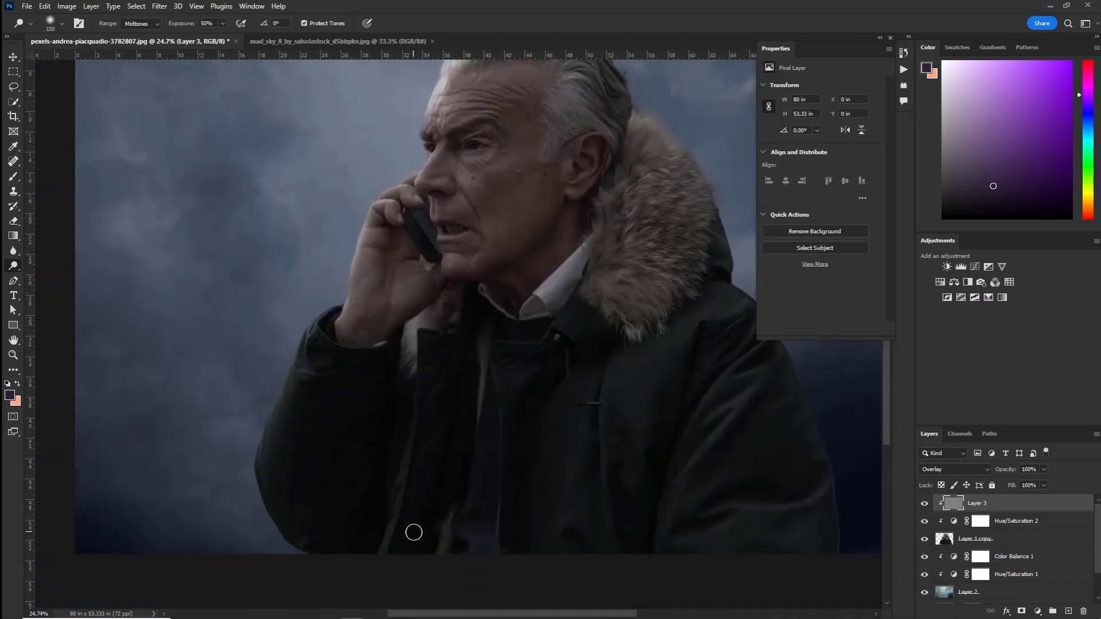
key(bracketright)
key(bracketright)
key(bracketright)
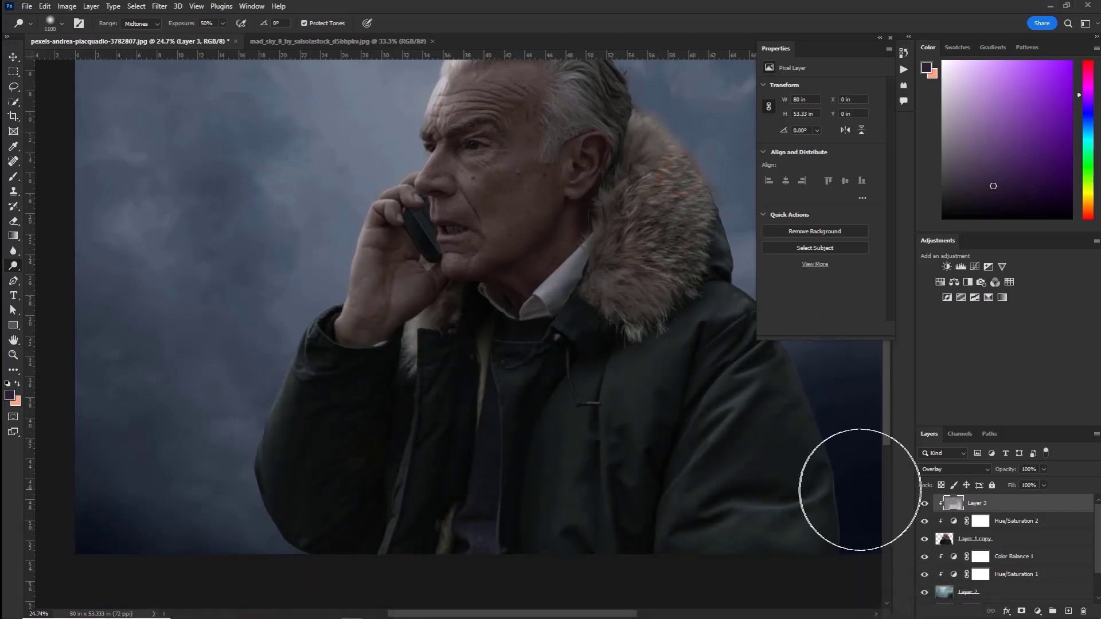
scroll(602, 414, down, 2)
drag(601, 414, 534, 357)
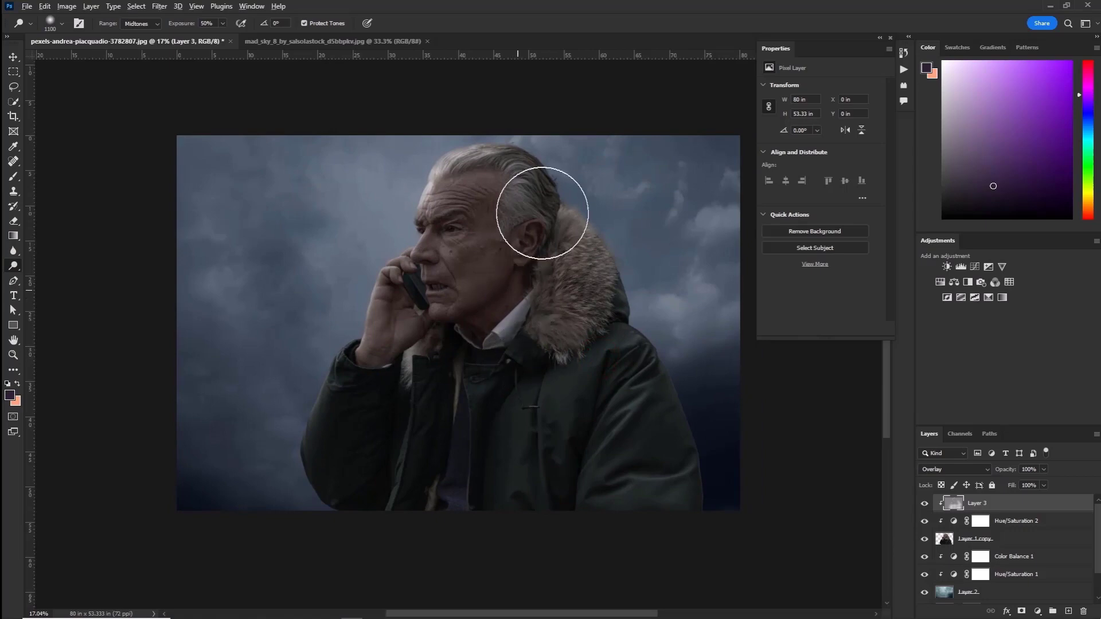
scroll(541, 197, up, 6)
key(bracketleft)
key(bracketleft)
key(bracketleft)
key(bracketleft)
key(bracketleft)
key(bracketleft)
key(bracketleft)
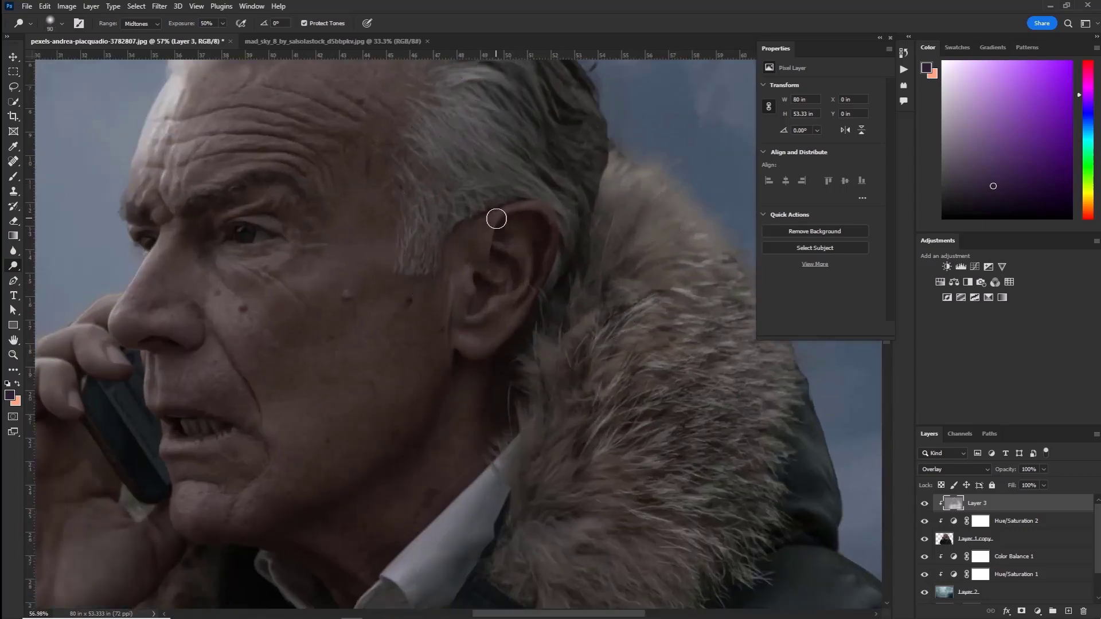
drag(487, 217, 572, 211)
drag(203, 355, 546, 252)
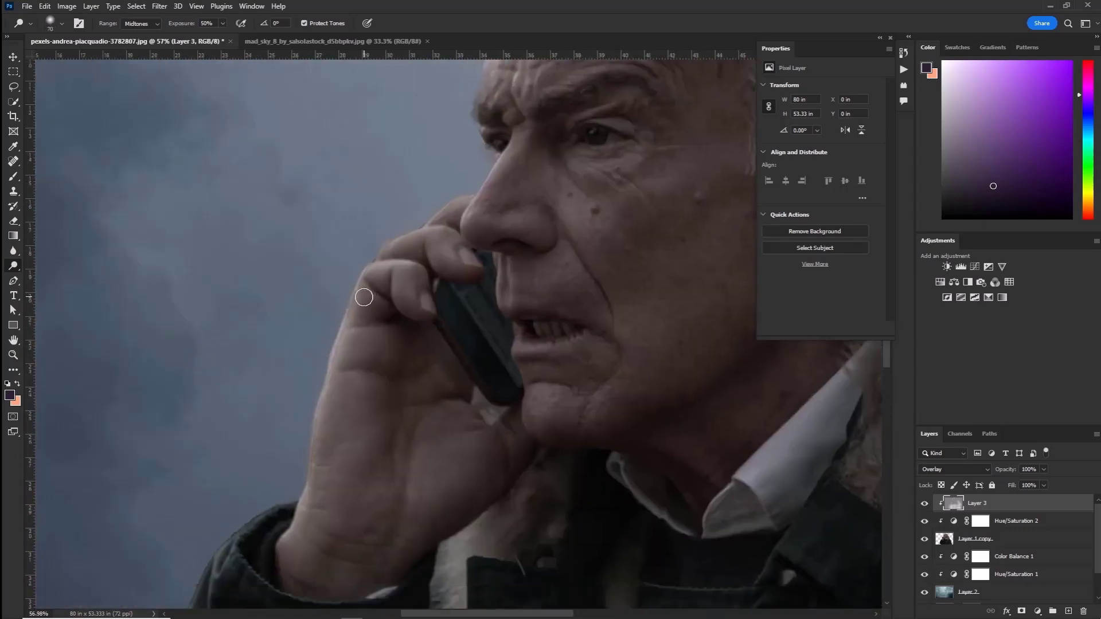
mouse_move(364, 295)
mouse_down()
mouse_move(309, 396)
mouse_move(308, 450)
mouse_move(374, 284)
mouse_up()
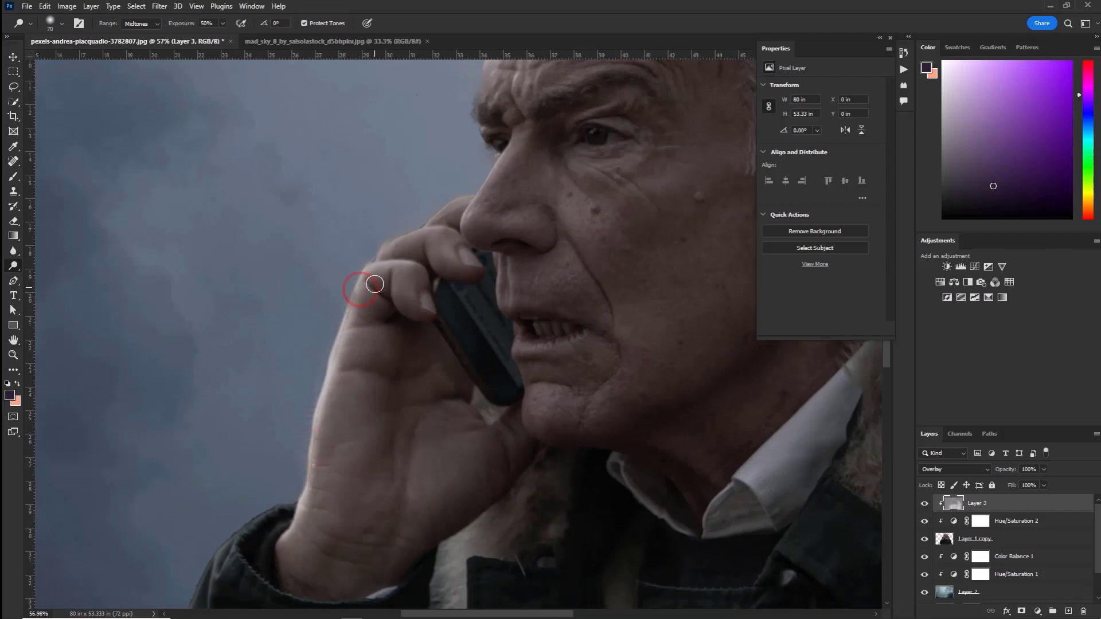
mouse_move(398, 237)
mouse_down()
mouse_move(491, 187)
mouse_move(508, 208)
mouse_up()
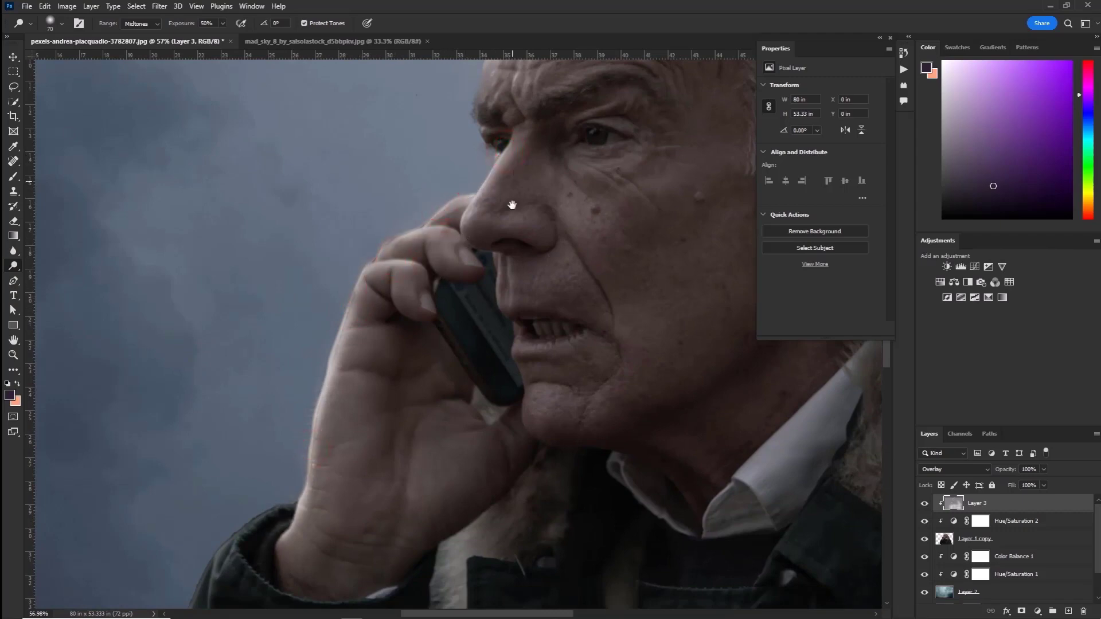
mouse_move(477, 86)
mouse_down()
mouse_move(496, 240)
mouse_move(427, 402)
mouse_up()
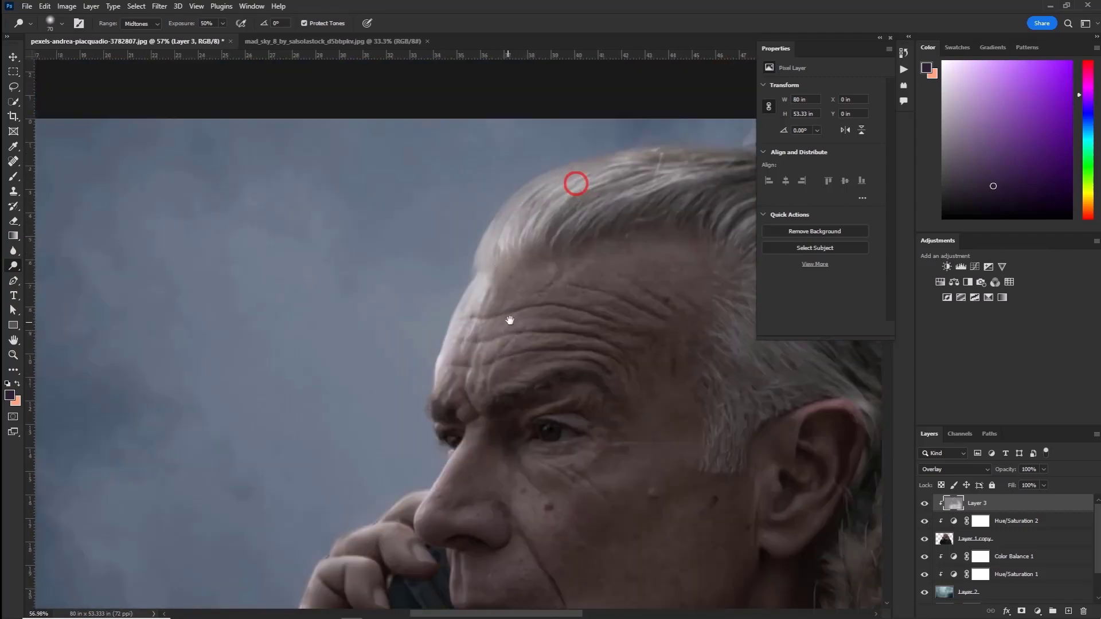
Step: Inspect the face, phone and sleeve, fit the image, and add Layer 4 above Layer 3
drag(646, 118, 446, 190)
drag(531, 289, 531, 216)
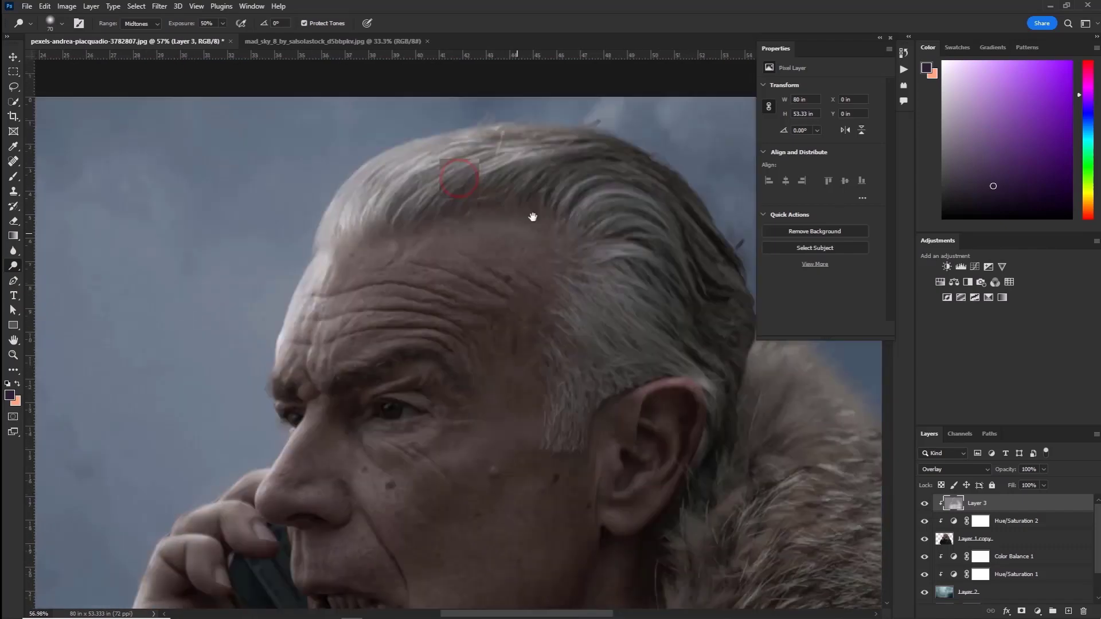
drag(521, 376, 545, 319)
drag(725, 297, 622, 305)
mouse_move(495, 502)
mouse_down()
mouse_move(552, 298)
mouse_move(676, 240)
mouse_up()
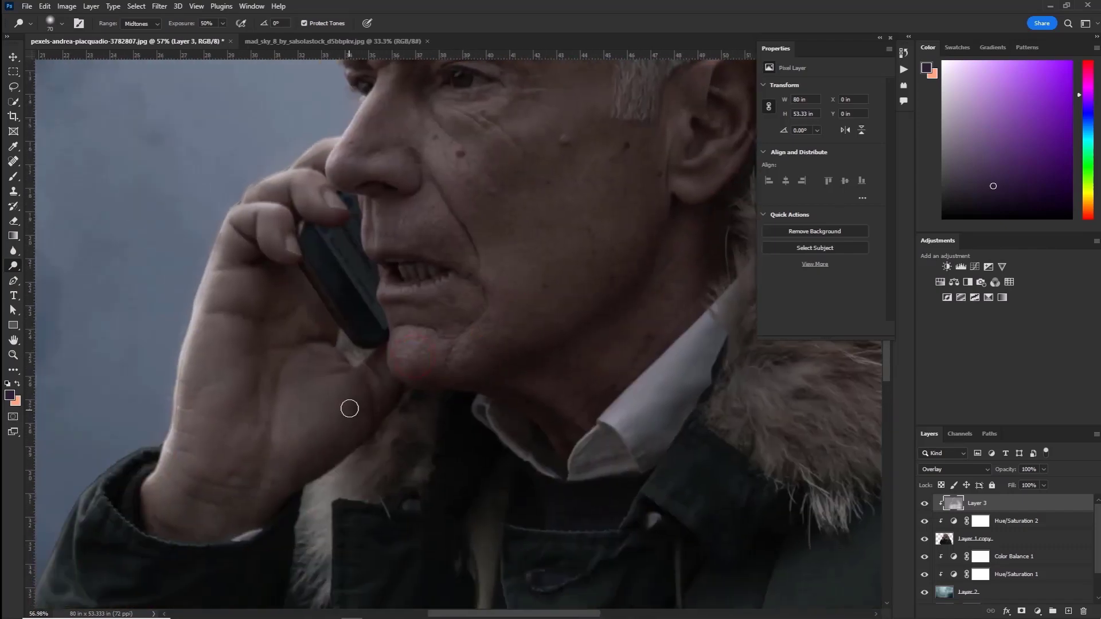
click(341, 338)
drag(363, 357, 558, 202)
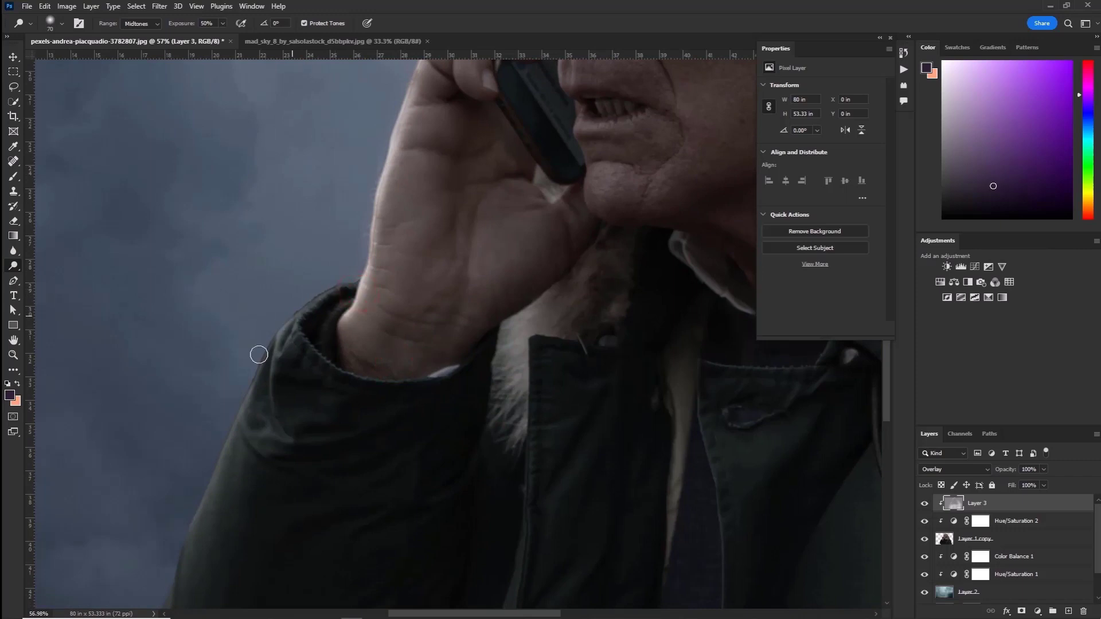
drag(259, 355, 453, 251)
drag(344, 352, 376, 266)
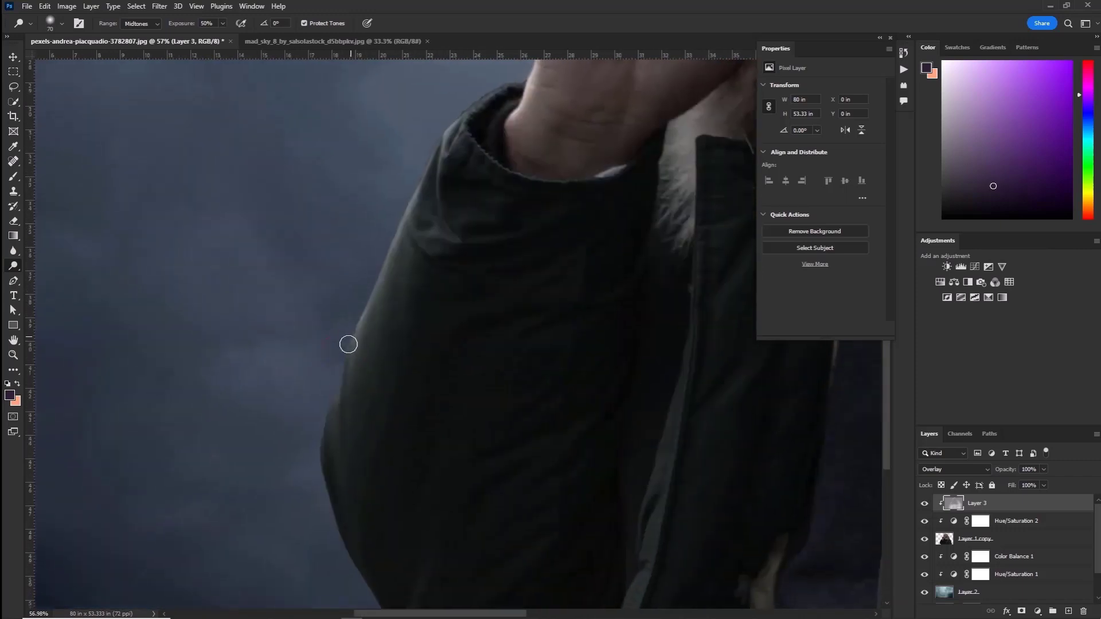
drag(348, 344, 368, 337)
key(ctrl+0)
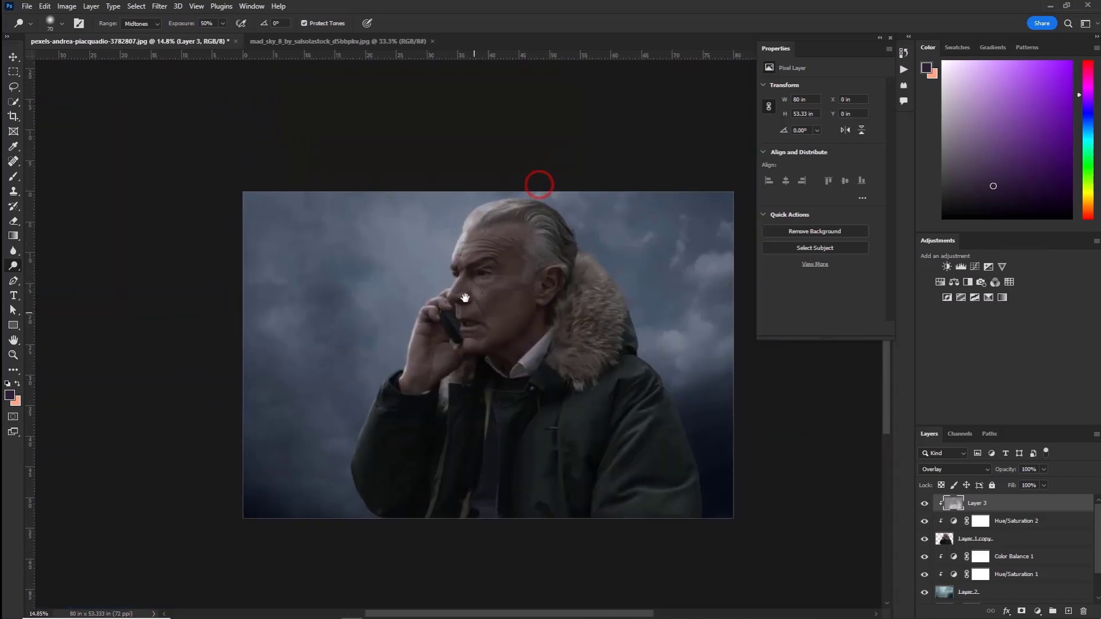
click(13, 57)
click(172, 138)
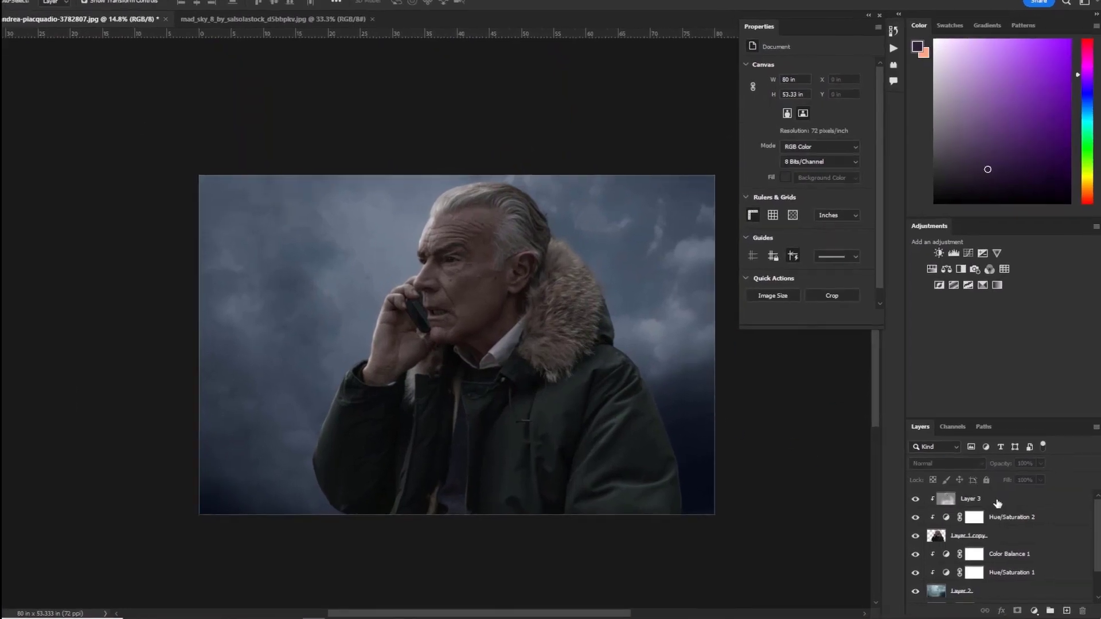
click(997, 503)
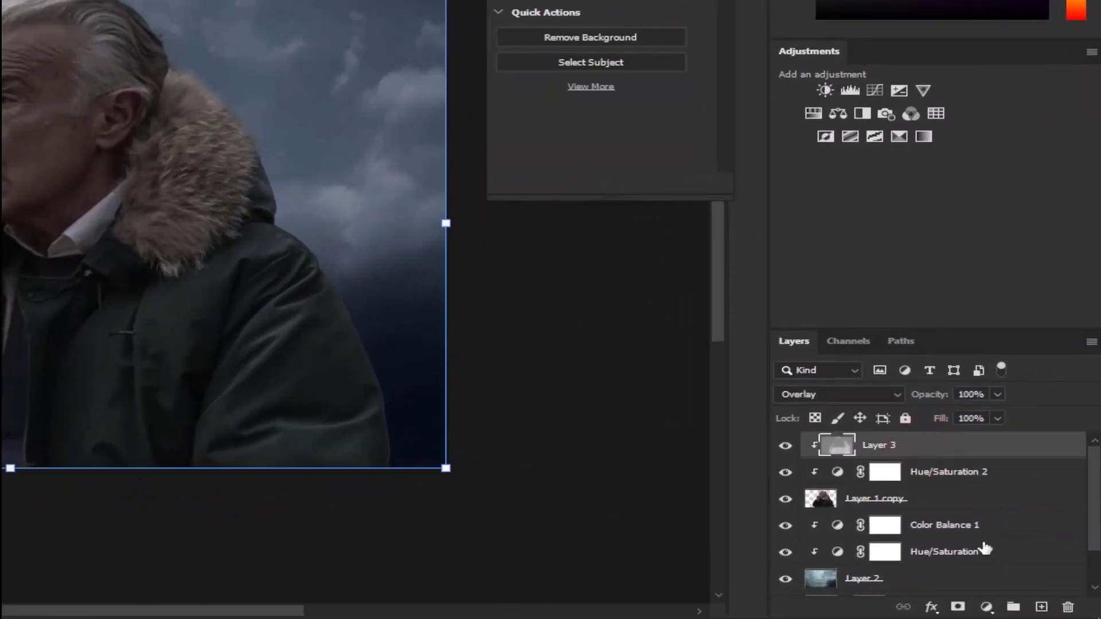
click(1042, 607)
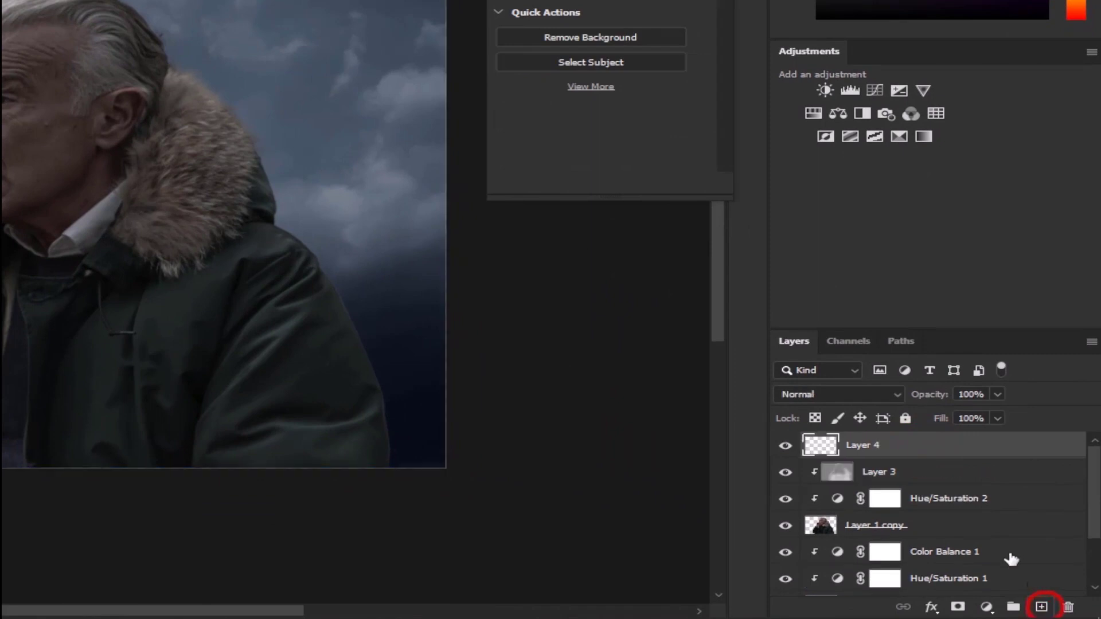
Step: Clip Layer 4 to Layer 3 and brush pure red ff0000 over the man's face, hand and sleeve
alt+click(864, 453)
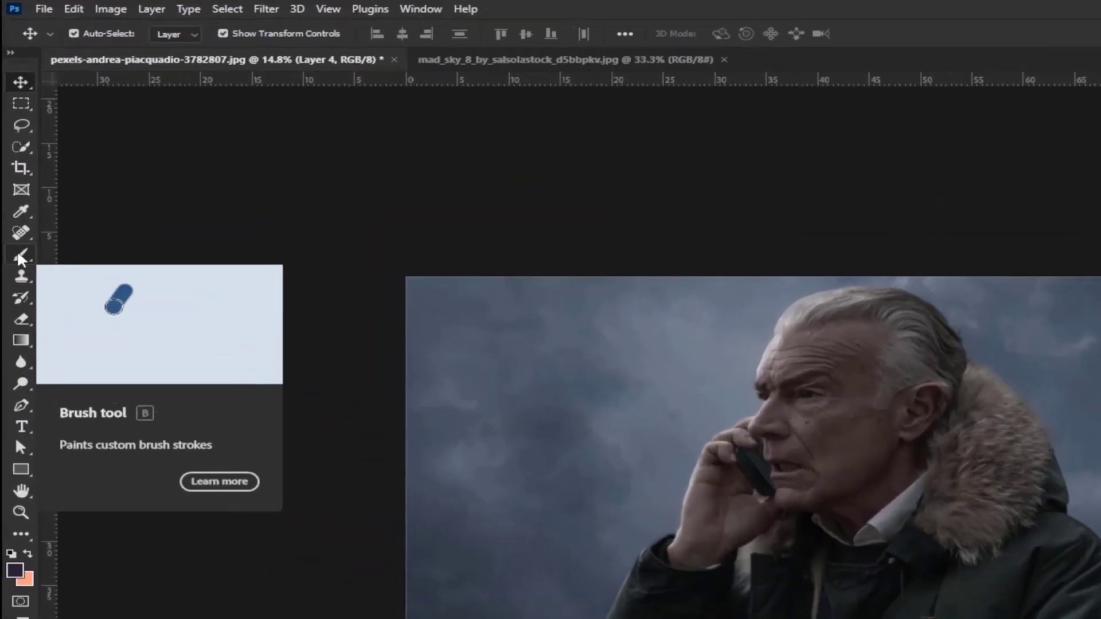
click(13, 179)
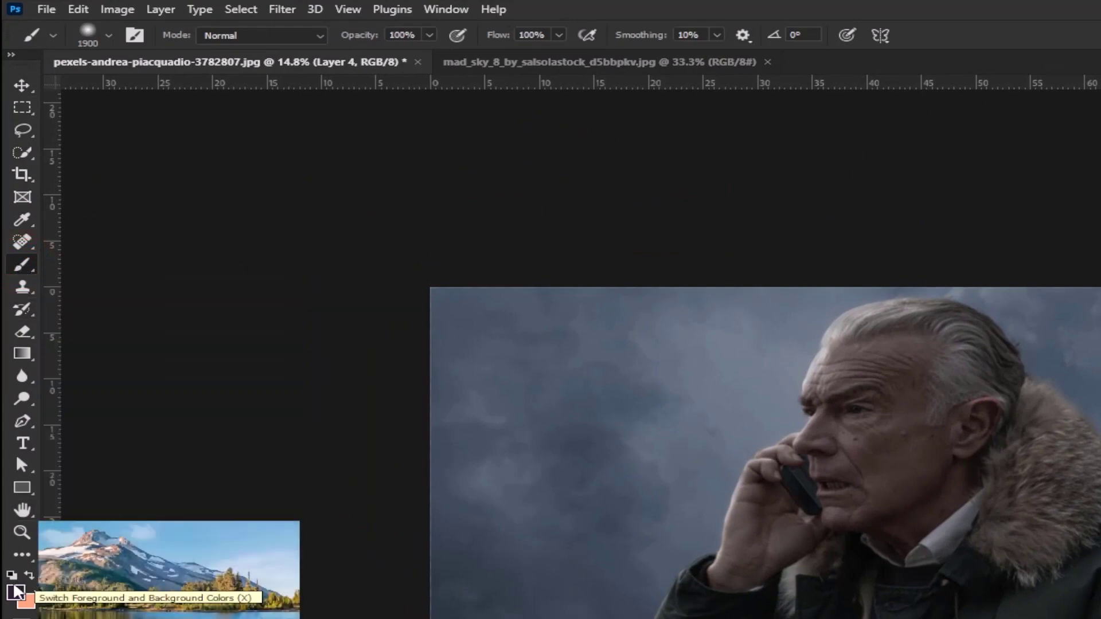
click(14, 593)
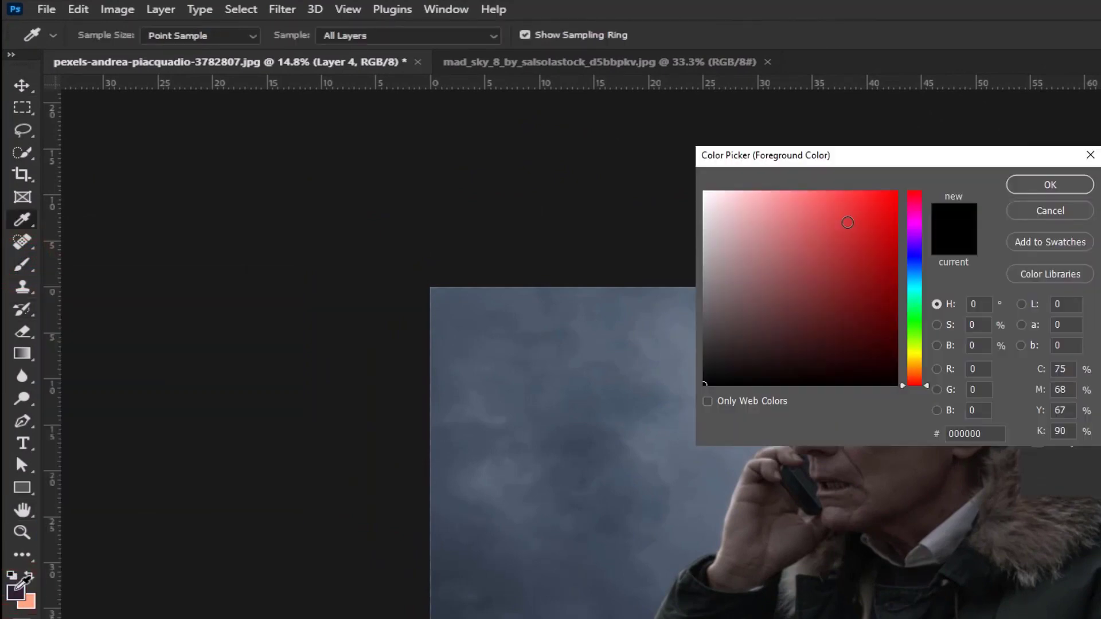
click(975, 433)
text(ff0000)
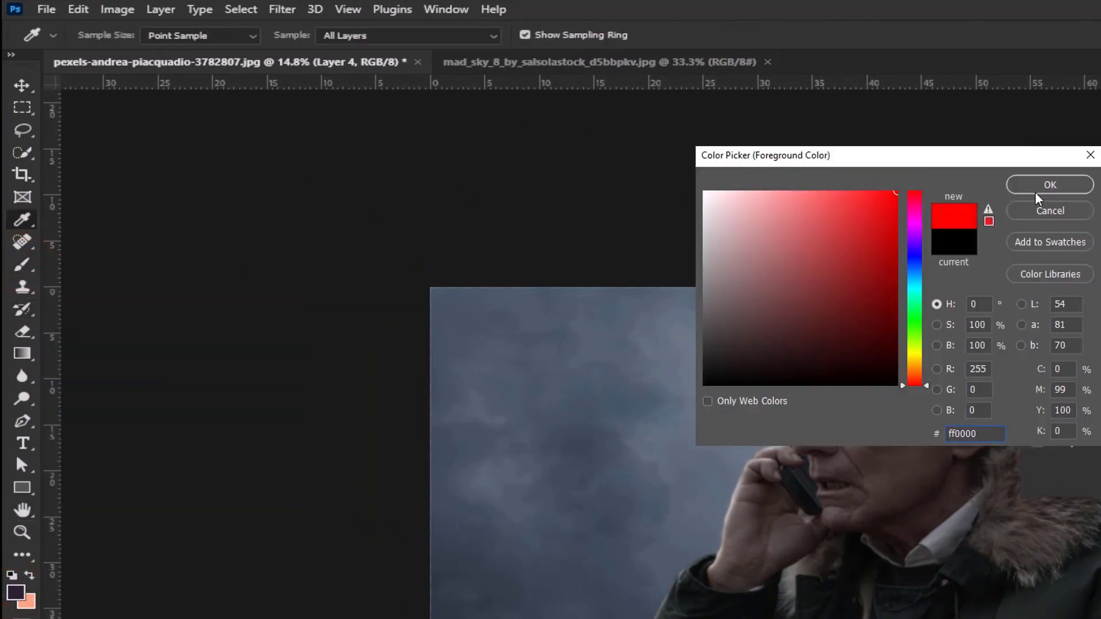
click(1052, 188)
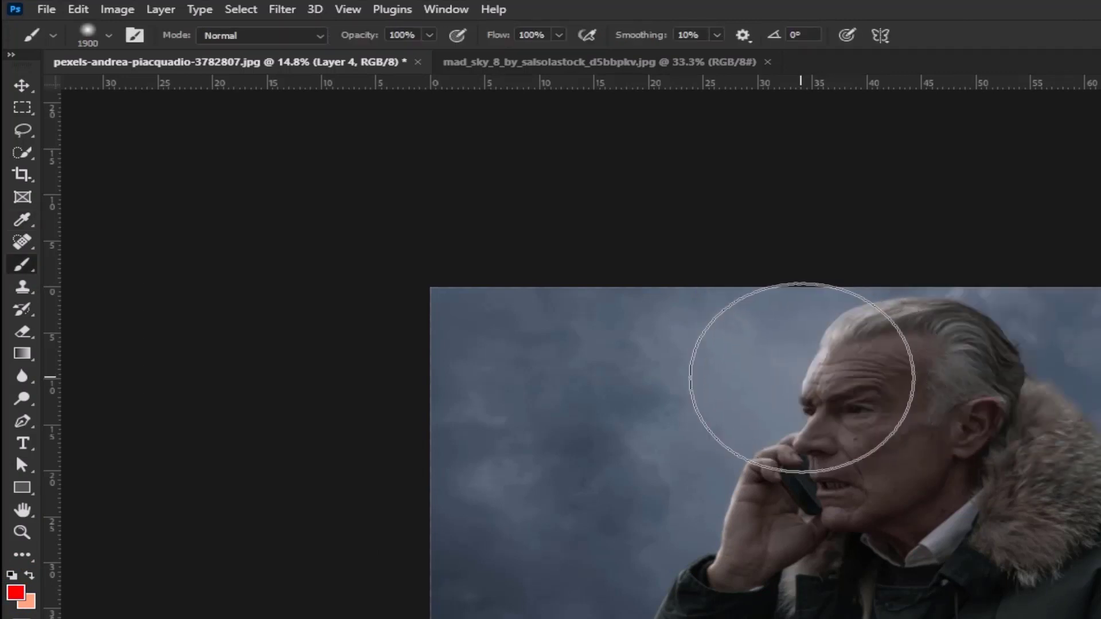
mouse_move(791, 378)
mouse_down()
mouse_move(640, 568)
mouse_move(573, 608)
mouse_up()
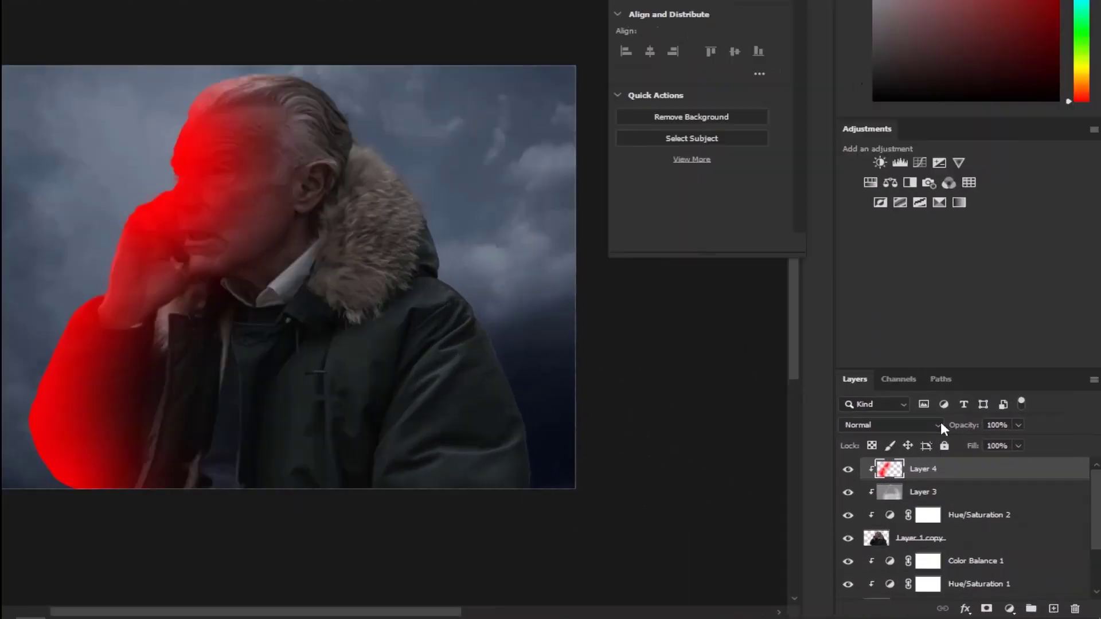
Step: Blend Layer 4 in Hard Light and tone it with Hue +27 and Saturation -57
click(986, 469)
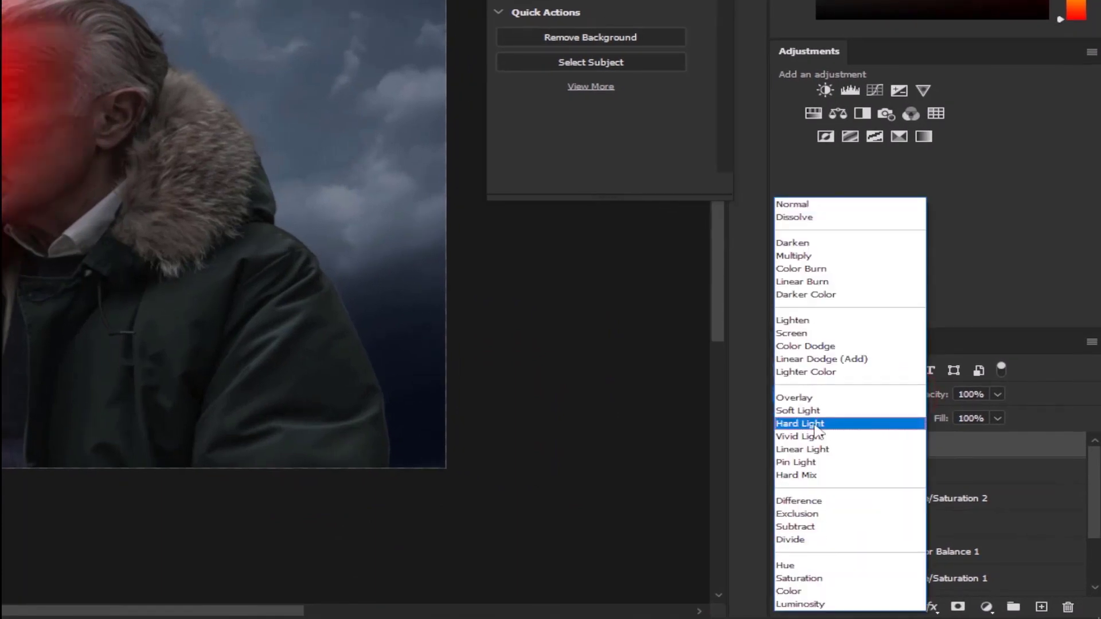
click(812, 424)
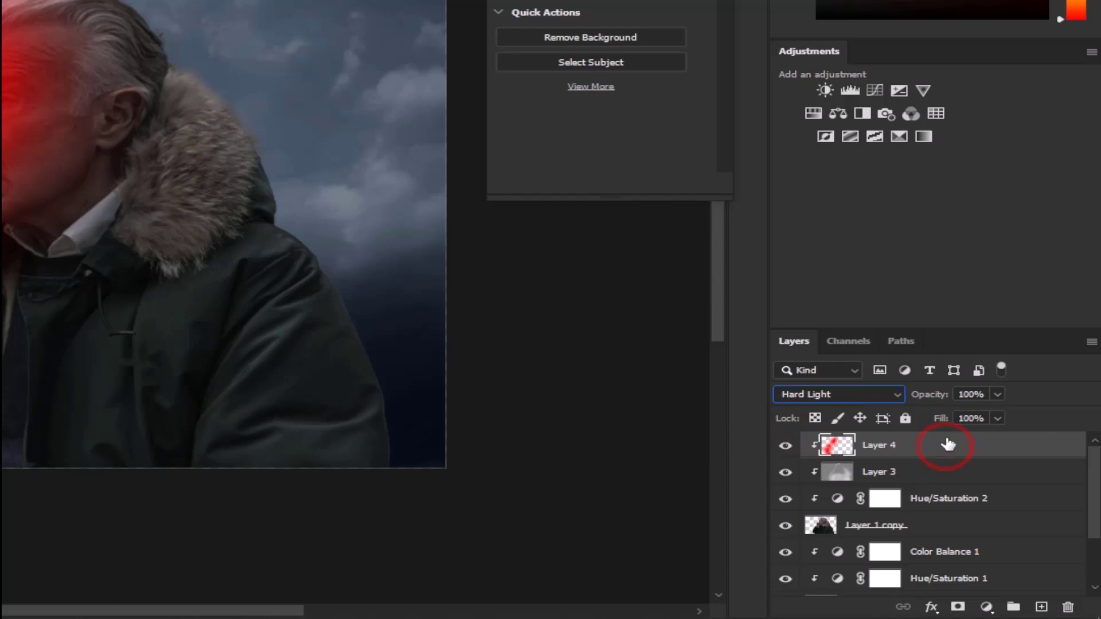
key(ctrl+u)
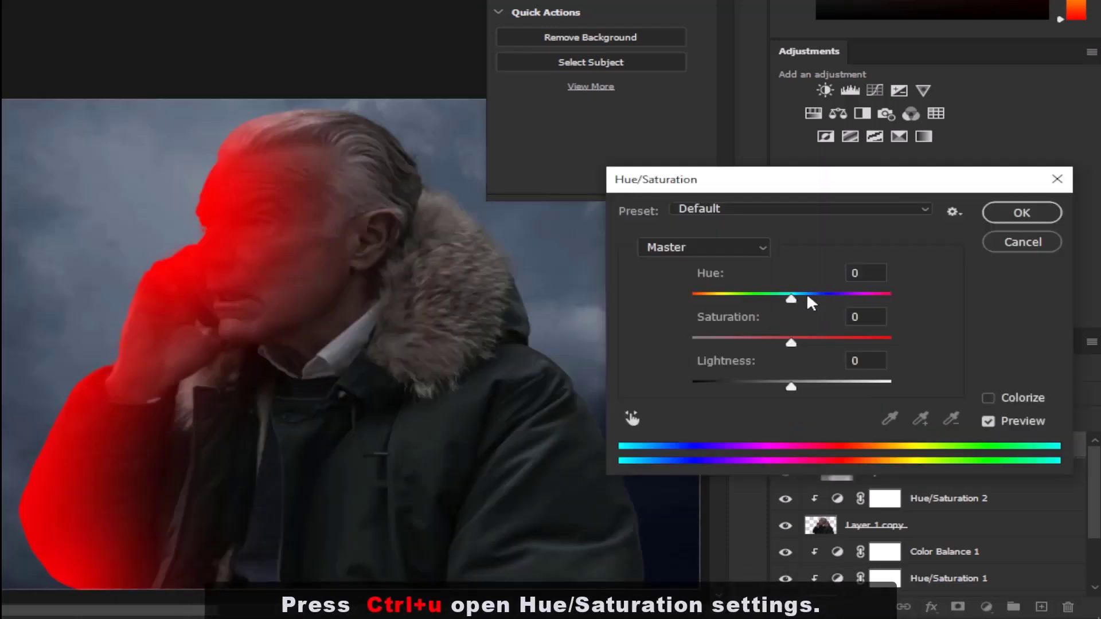
mouse_move(791, 295)
mouse_down()
mouse_move(779, 299)
mouse_move(821, 301)
mouse_up()
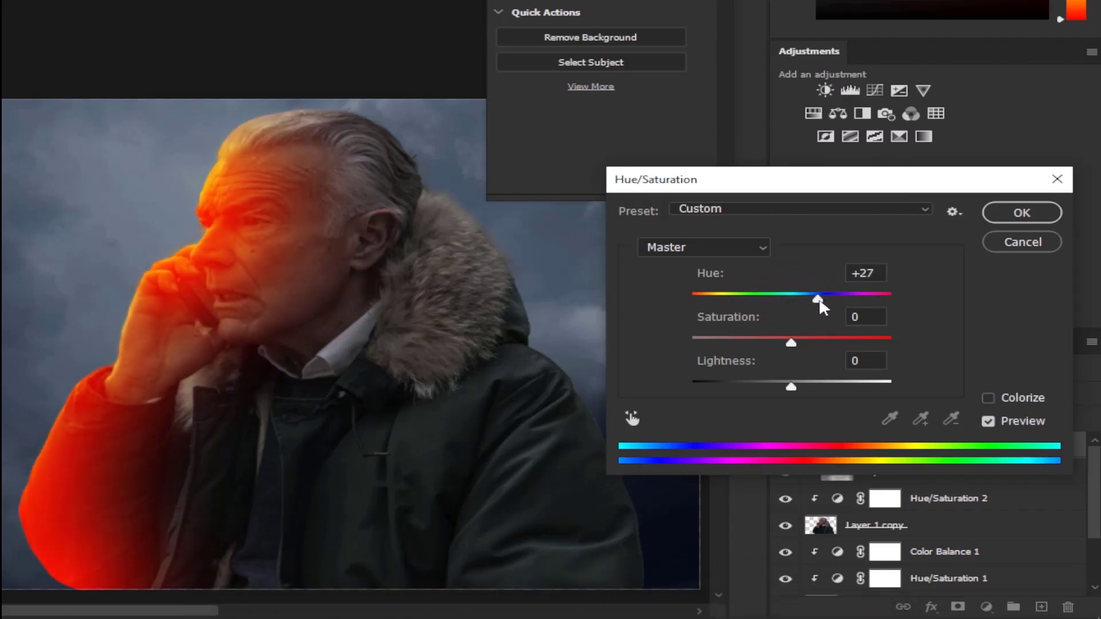
drag(792, 343, 736, 336)
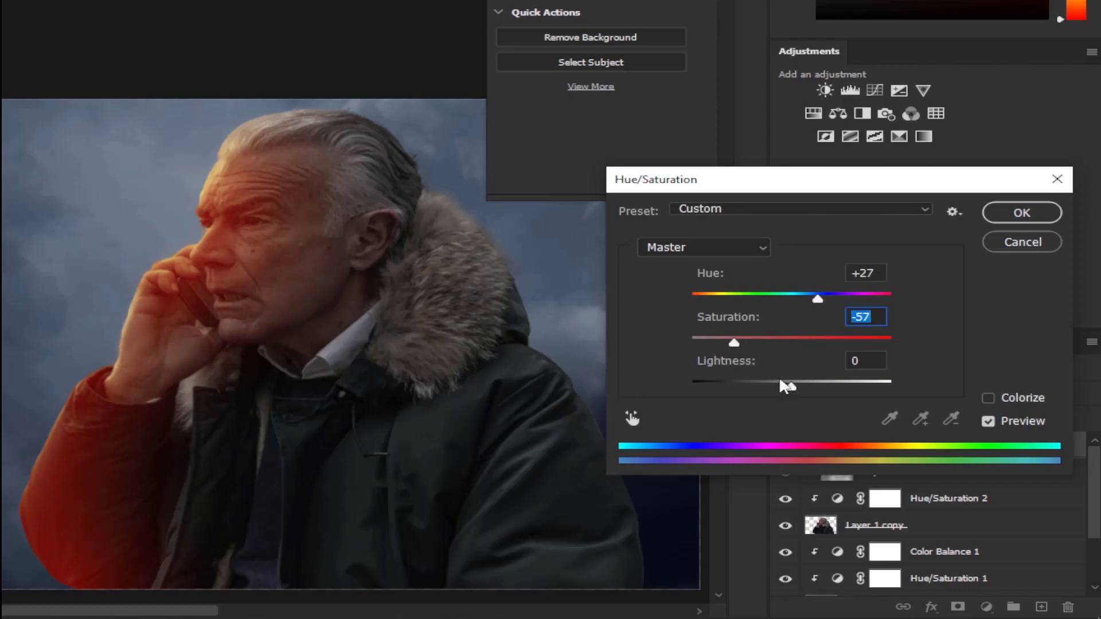
click(1036, 213)
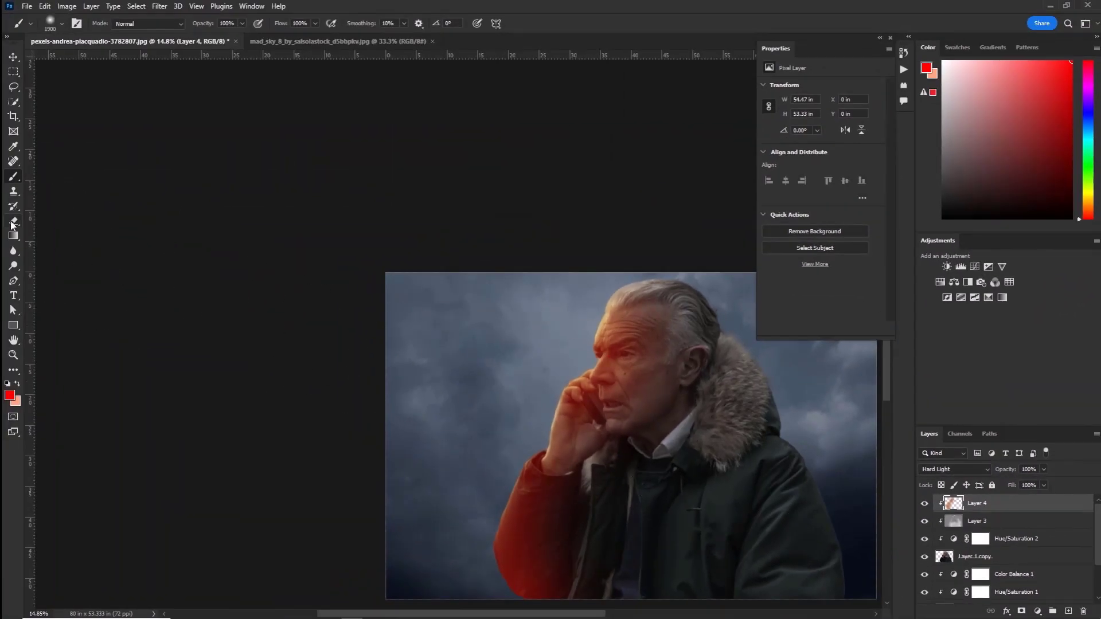
Step: Pick the Eraser with the Soft Round brush preset at 0% hardness
click(14, 222)
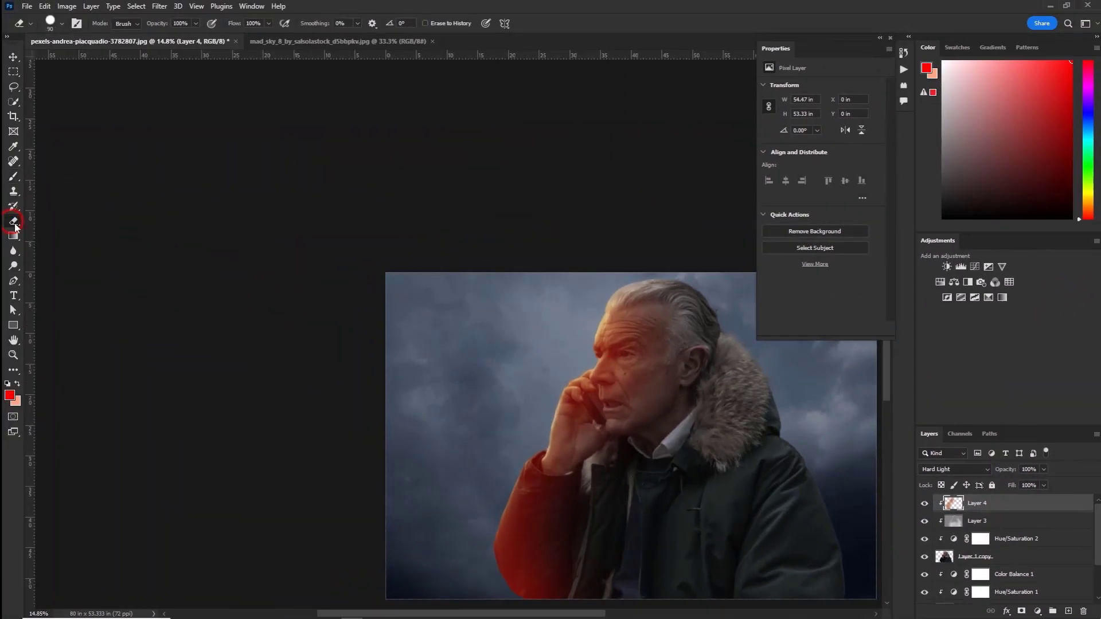
click(62, 24)
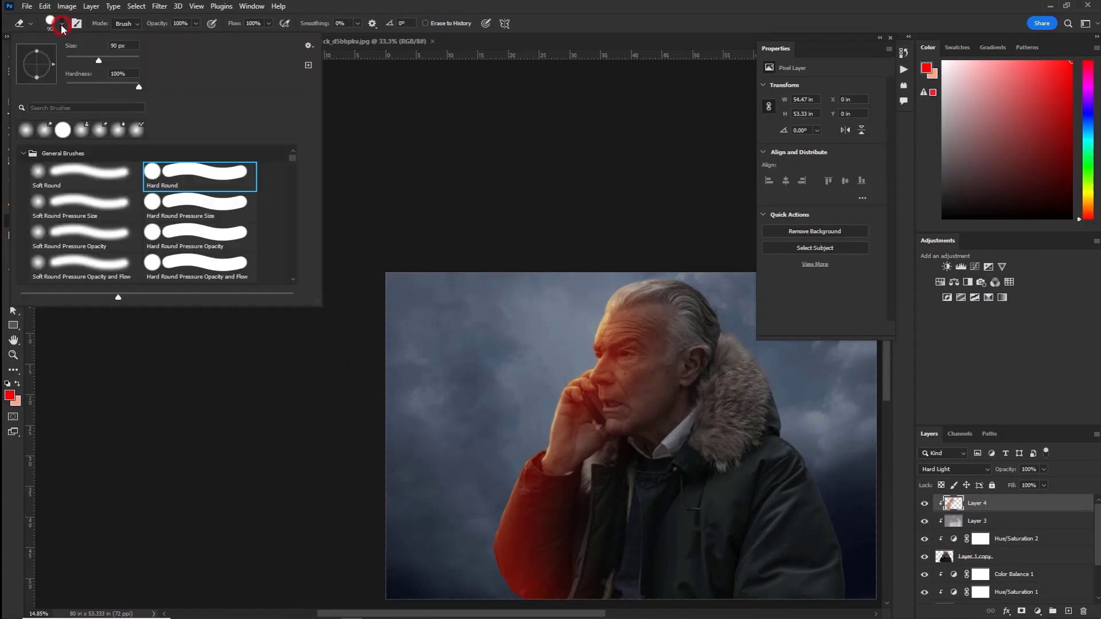
click(60, 172)
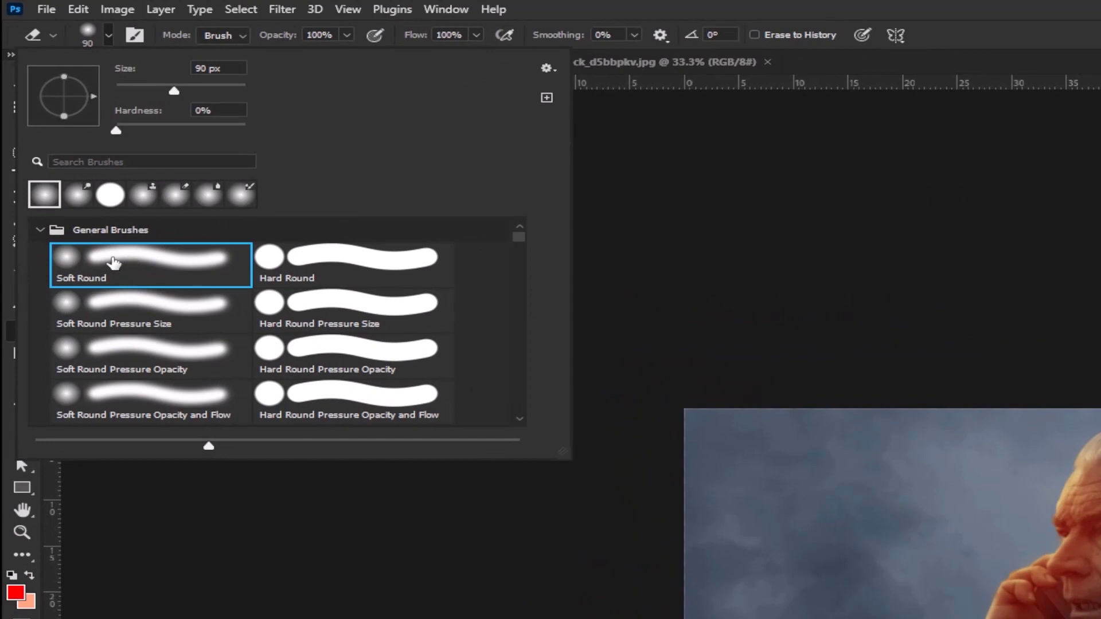
click(115, 131)
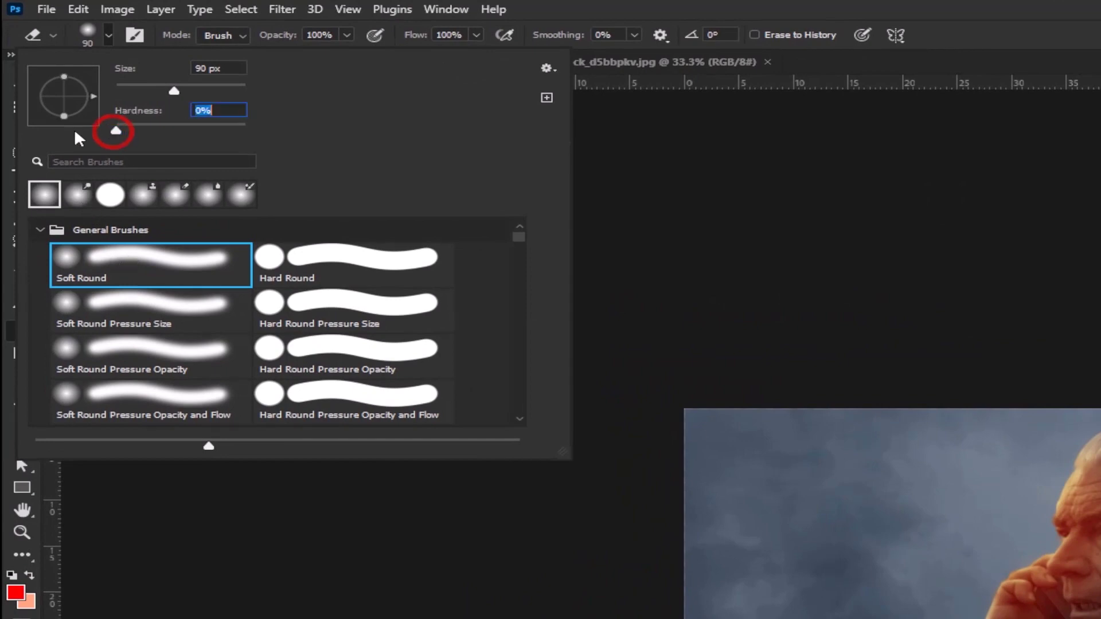
click(716, 261)
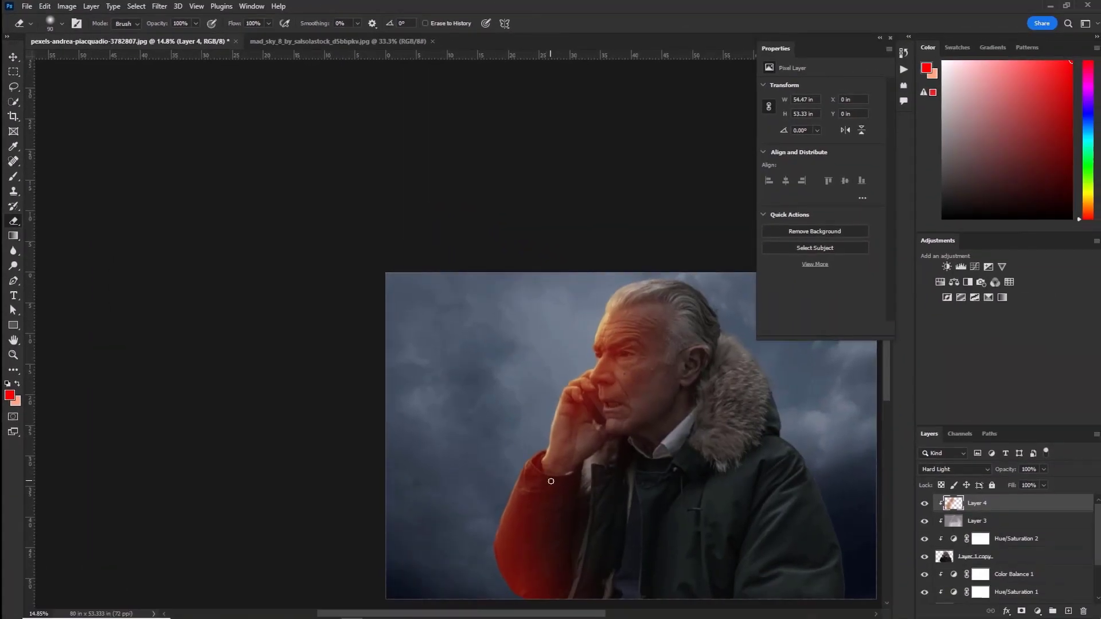
Step: Erase the orange glow from the sleeve and its lower edge on Layer 4
drag(563, 425, 411, 293)
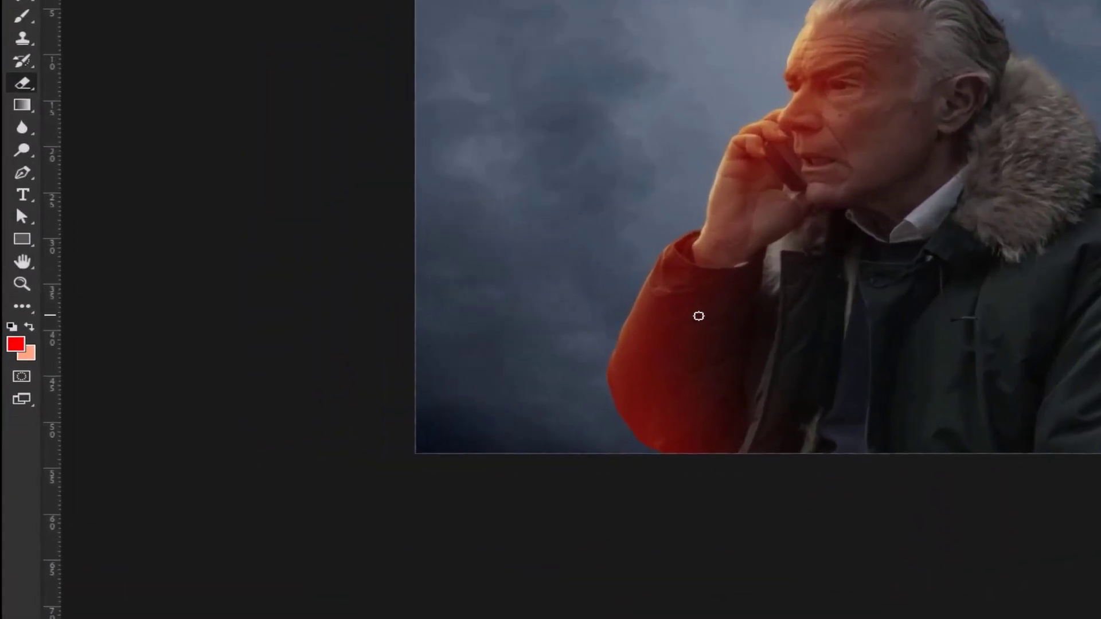
drag(776, 284, 667, 356)
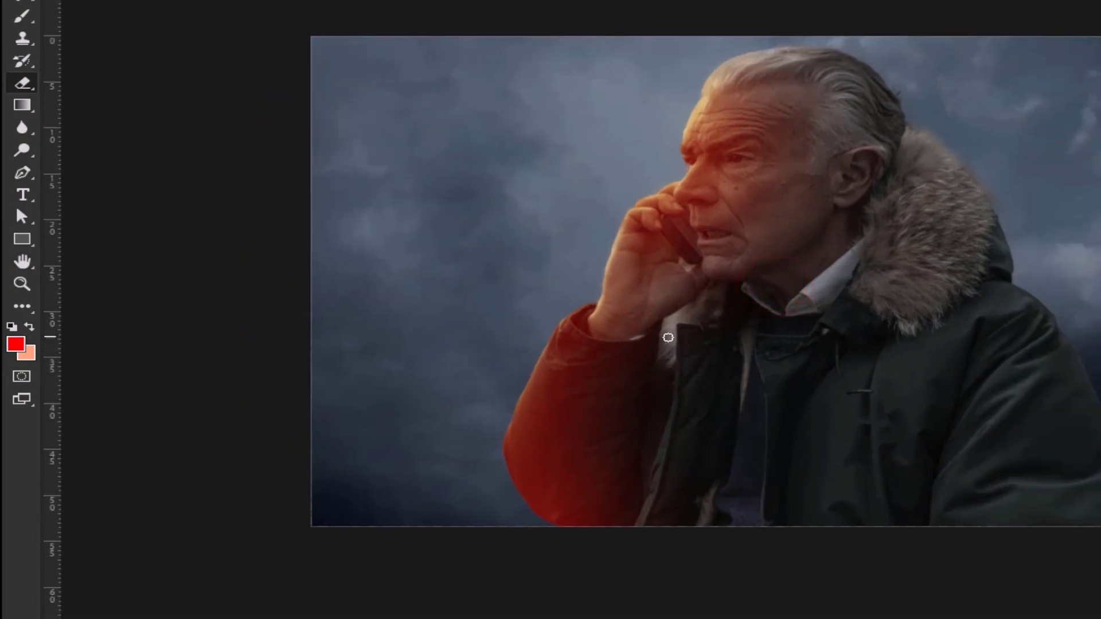
key(bracketright)
key(bracketright)
key(bracketright)
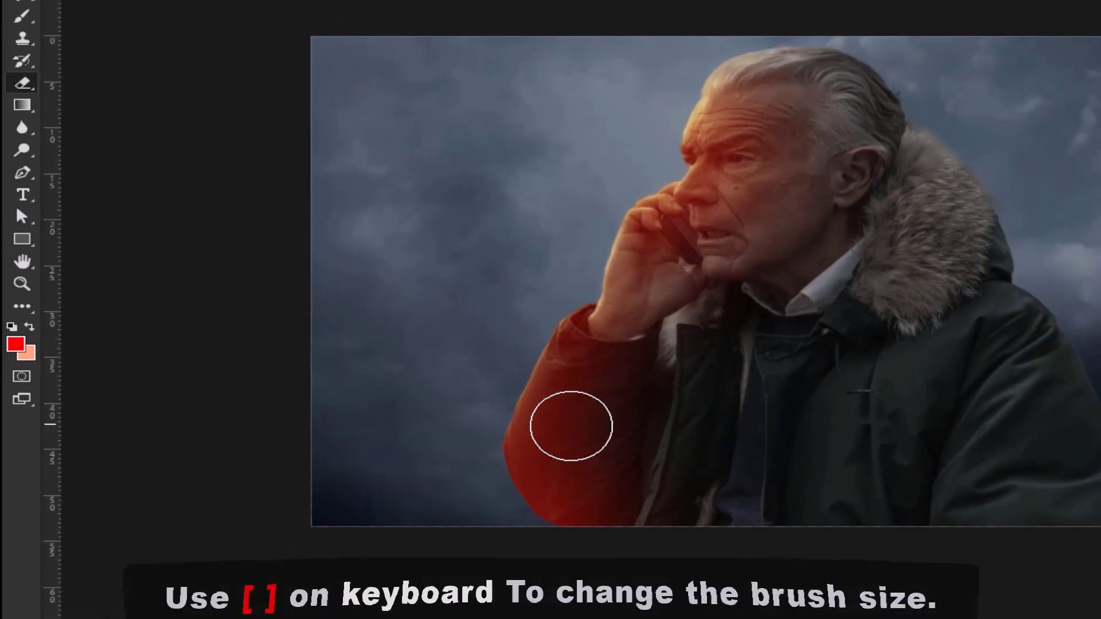
mouse_move(553, 521)
mouse_down()
mouse_move(667, 424)
mouse_move(569, 454)
mouse_up()
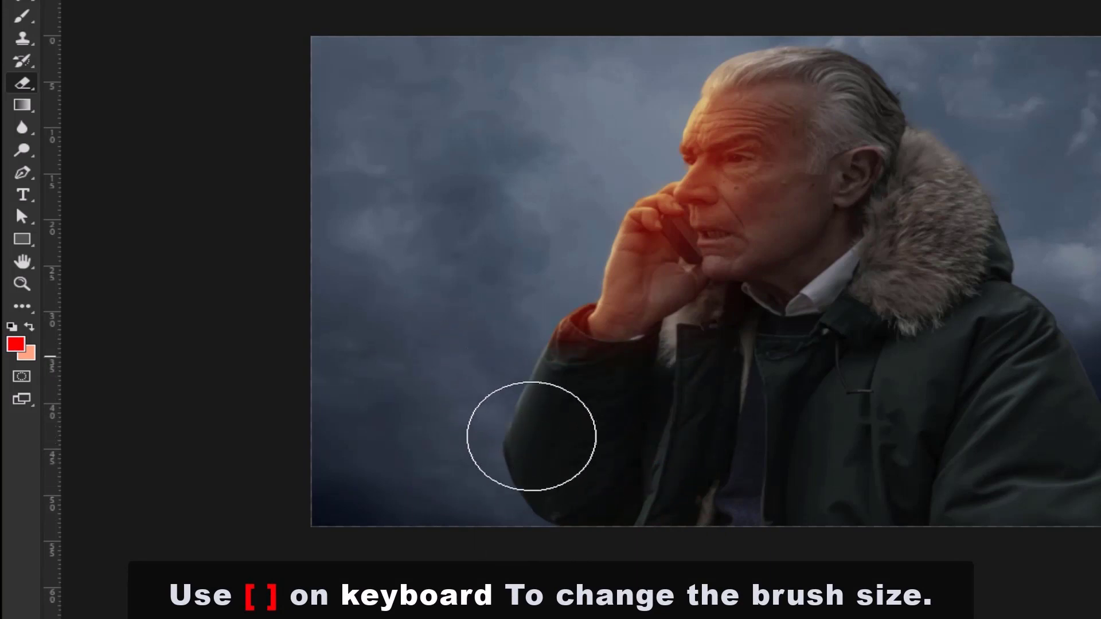
key(ctrl+z)
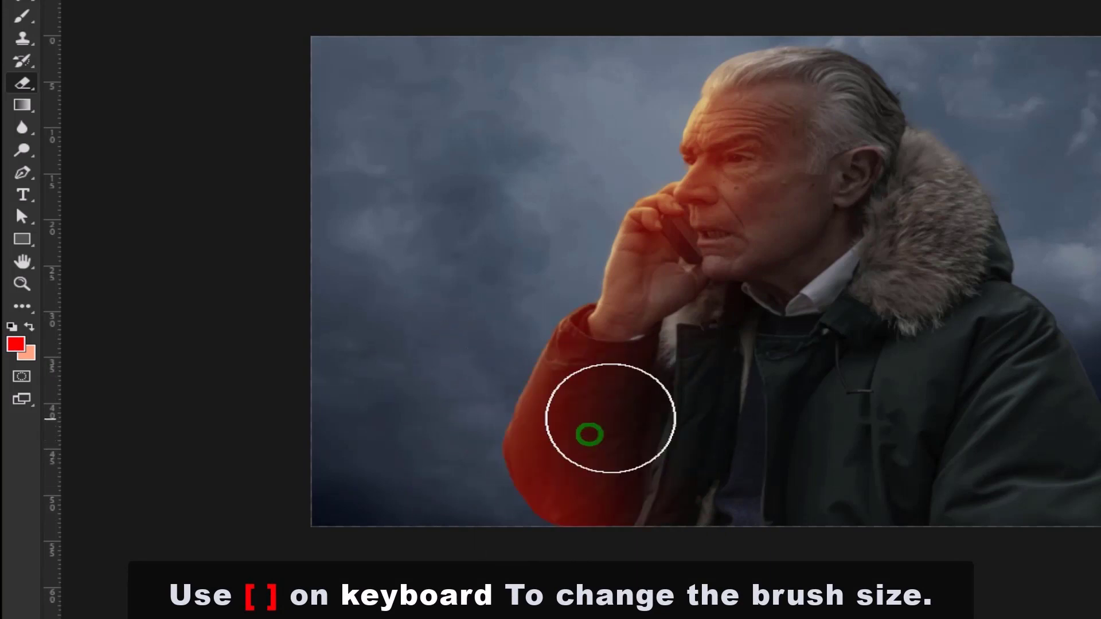
drag(532, 507, 724, 400)
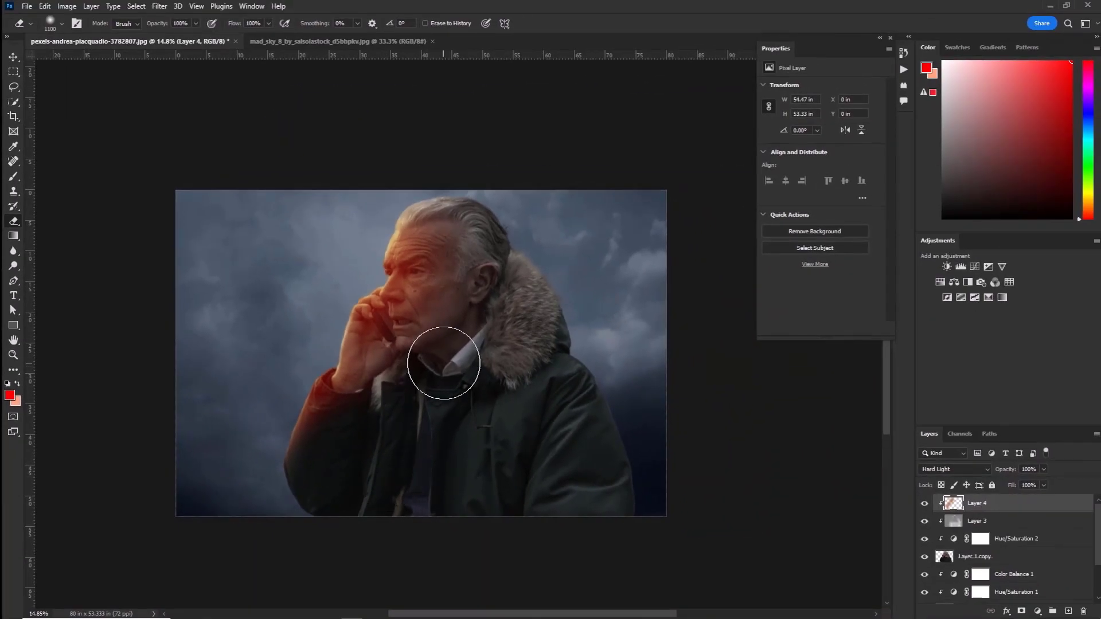
Step: Erase the glow from the fingers by the chin, then zoom out to the whole image
scroll(441, 296, up, 3)
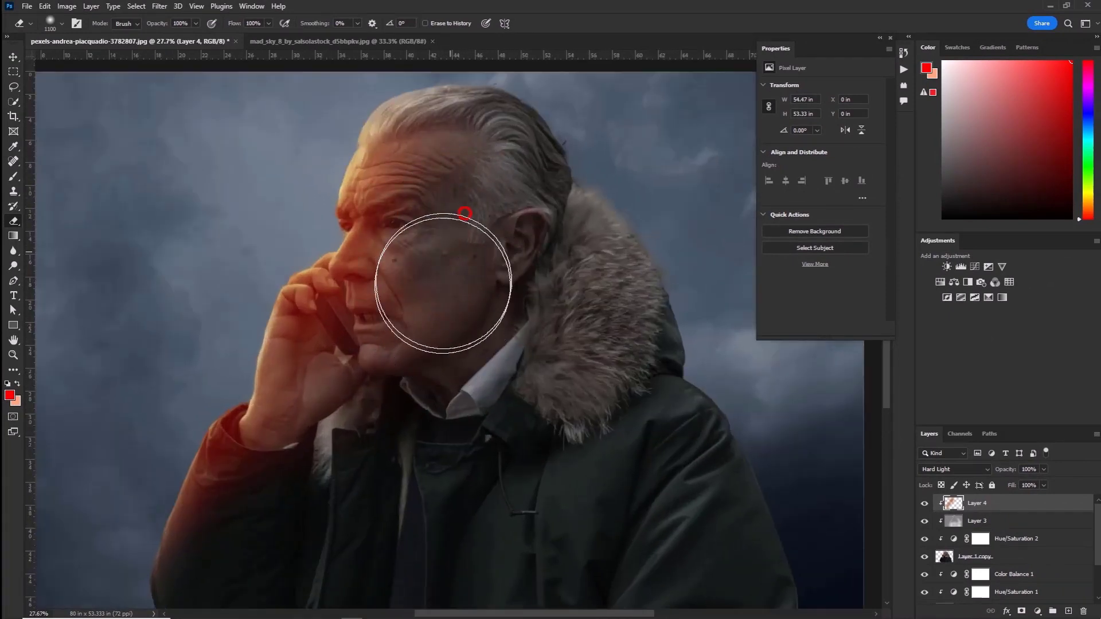
drag(383, 385, 356, 400)
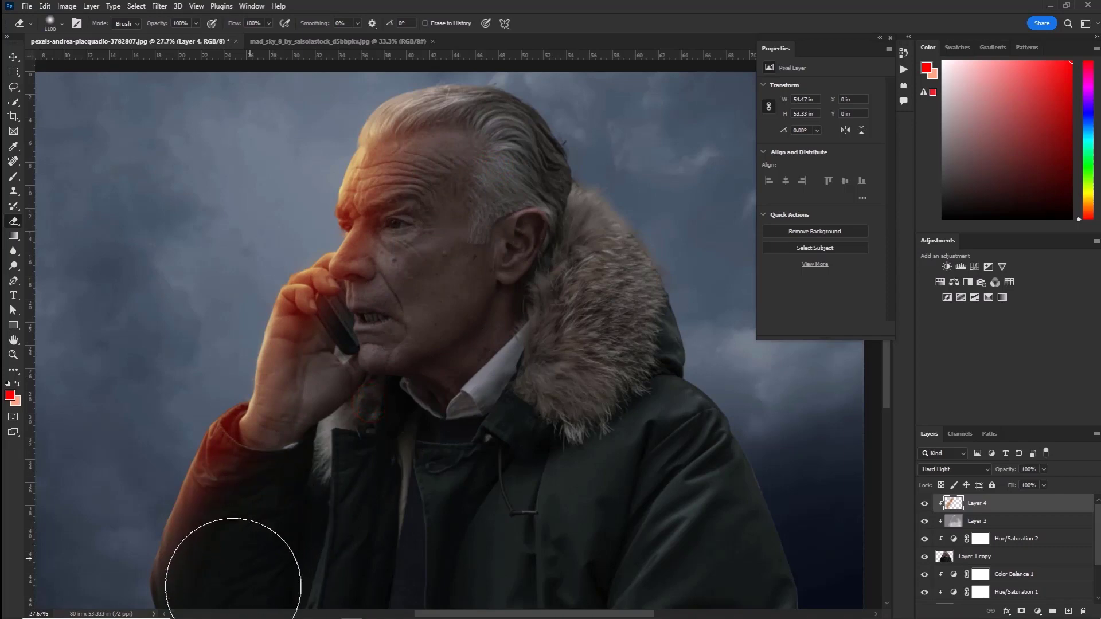
scroll(317, 542, down, 1)
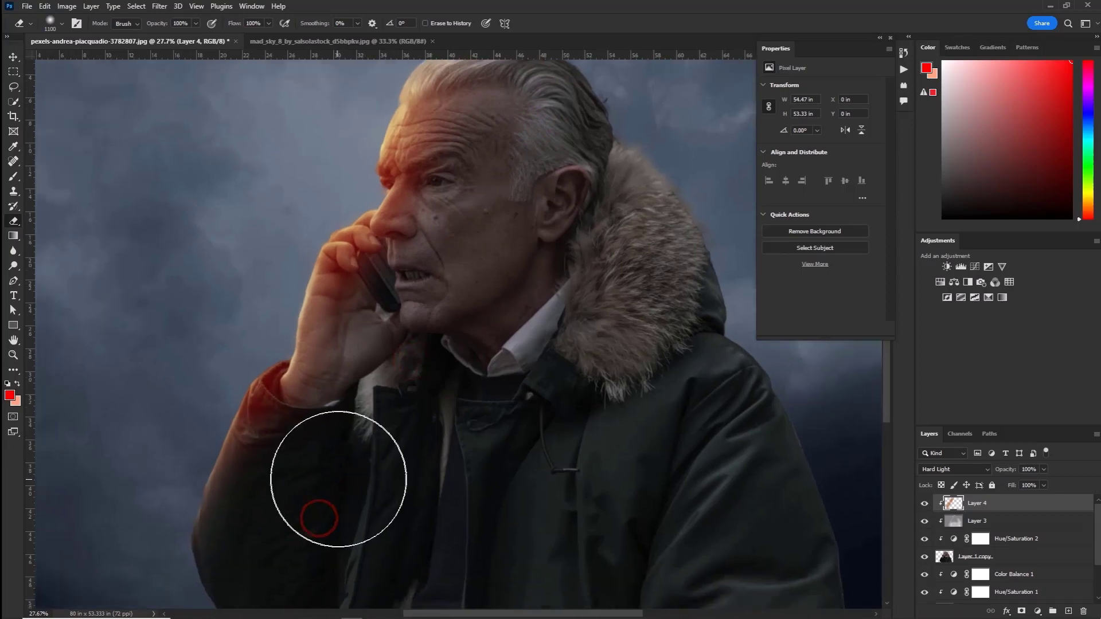
scroll(481, 275, up, 3)
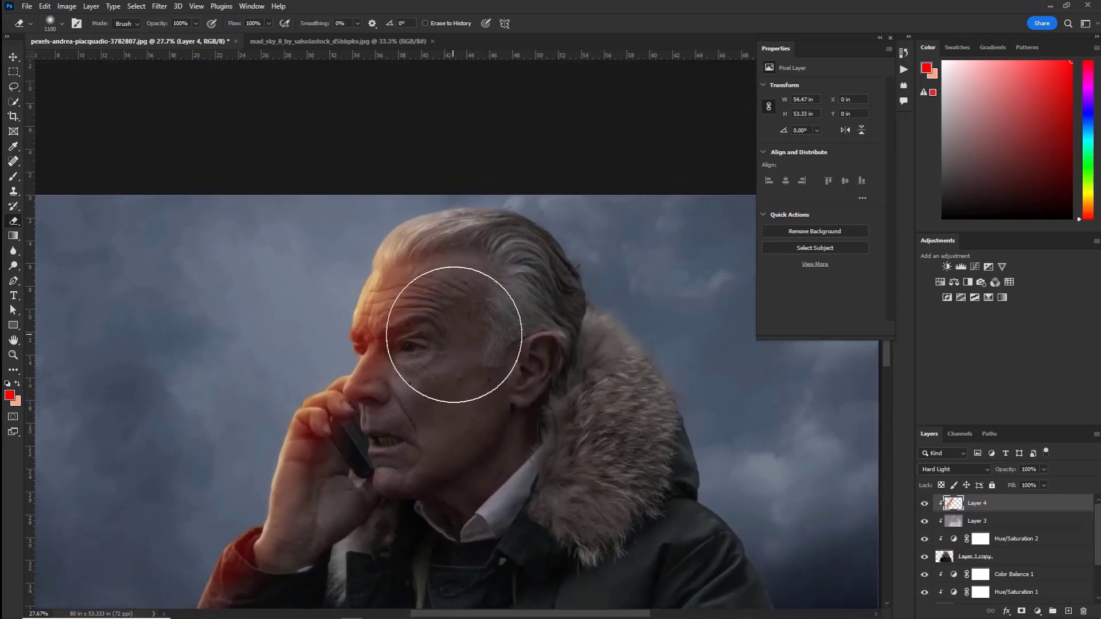
scroll(493, 344, down, 2)
scroll(504, 344, down, 1)
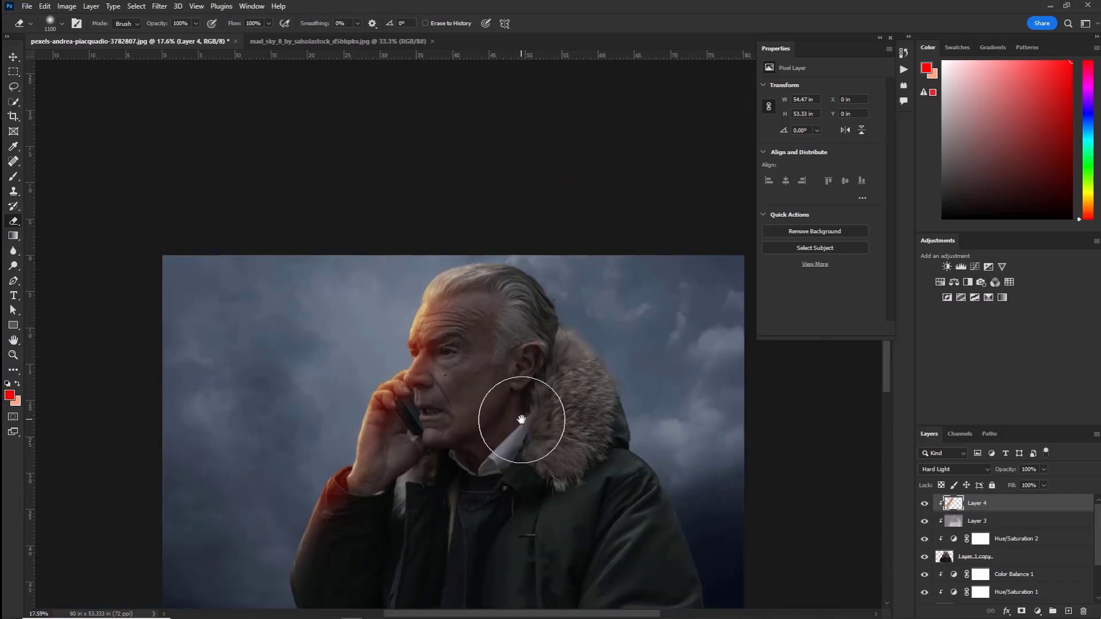
scroll(520, 329, down, 1)
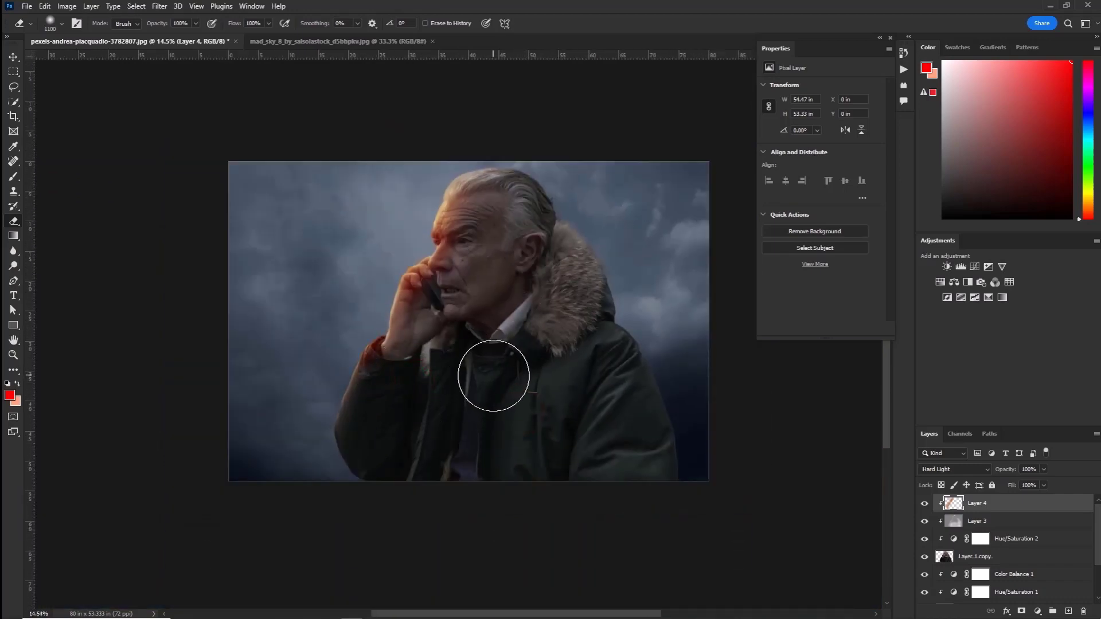
Step: Add a new Layer 5 and sample a dark blue from the image as the brush colour
click(925, 504)
click(925, 503)
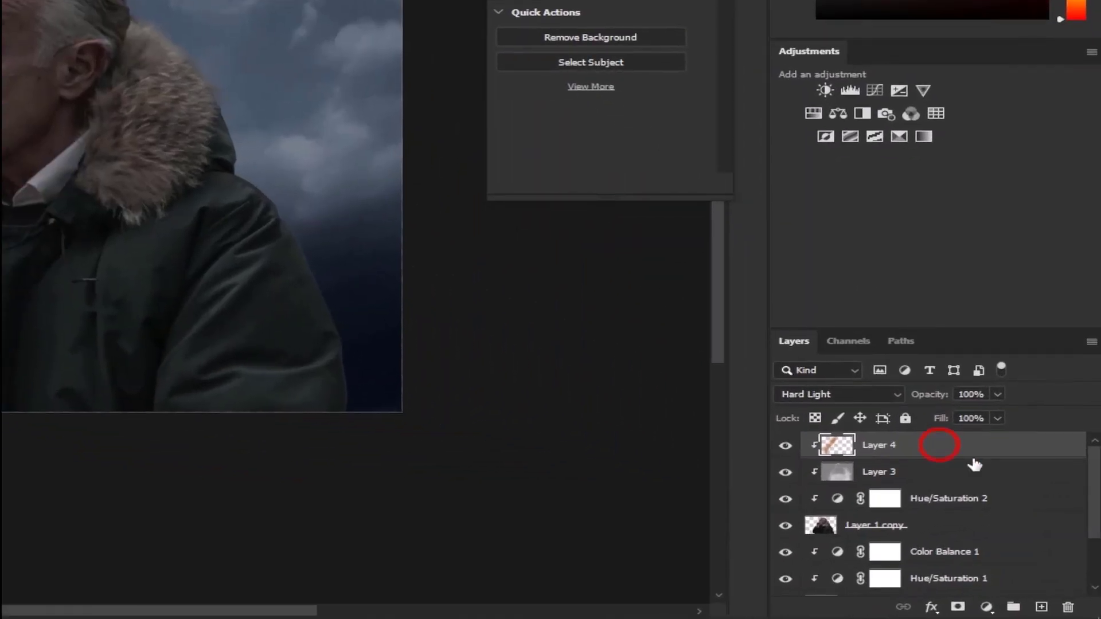
click(1040, 608)
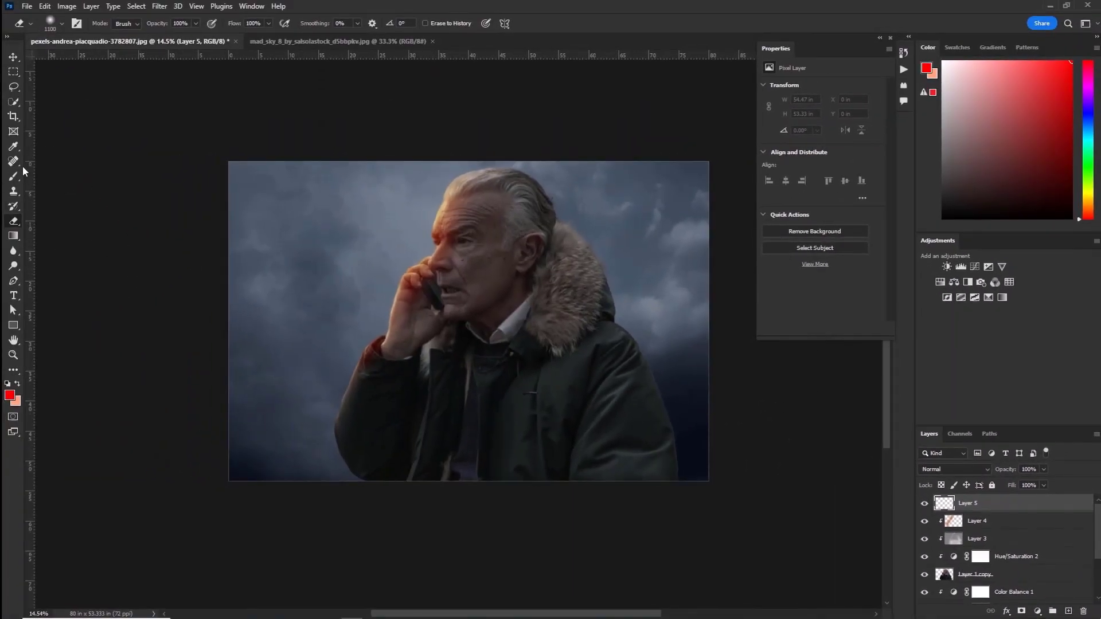
click(16, 173)
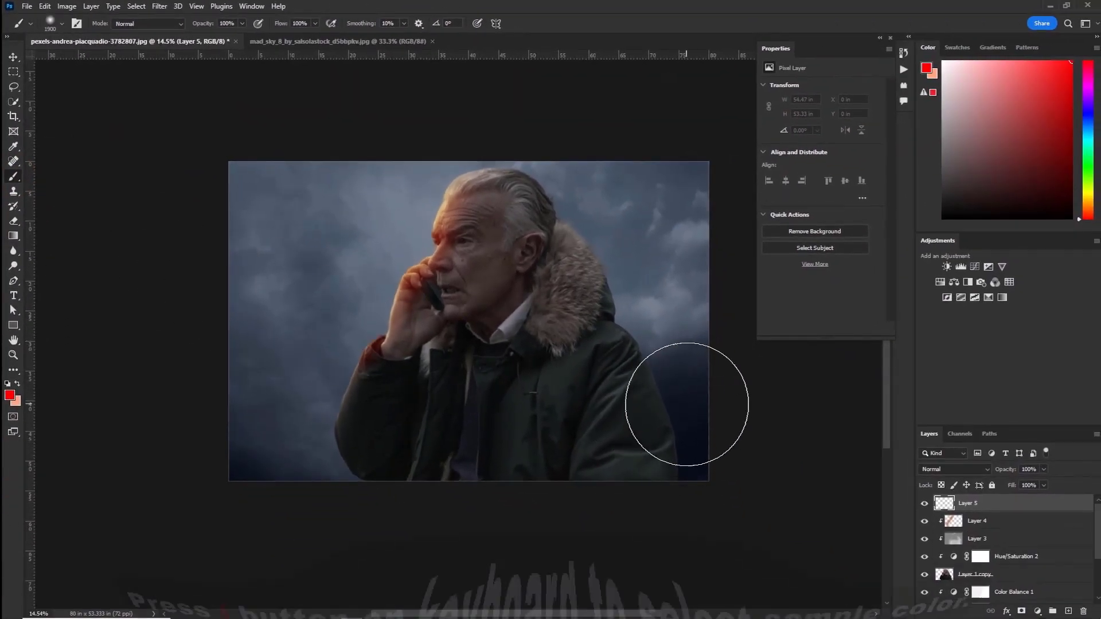
key(i)
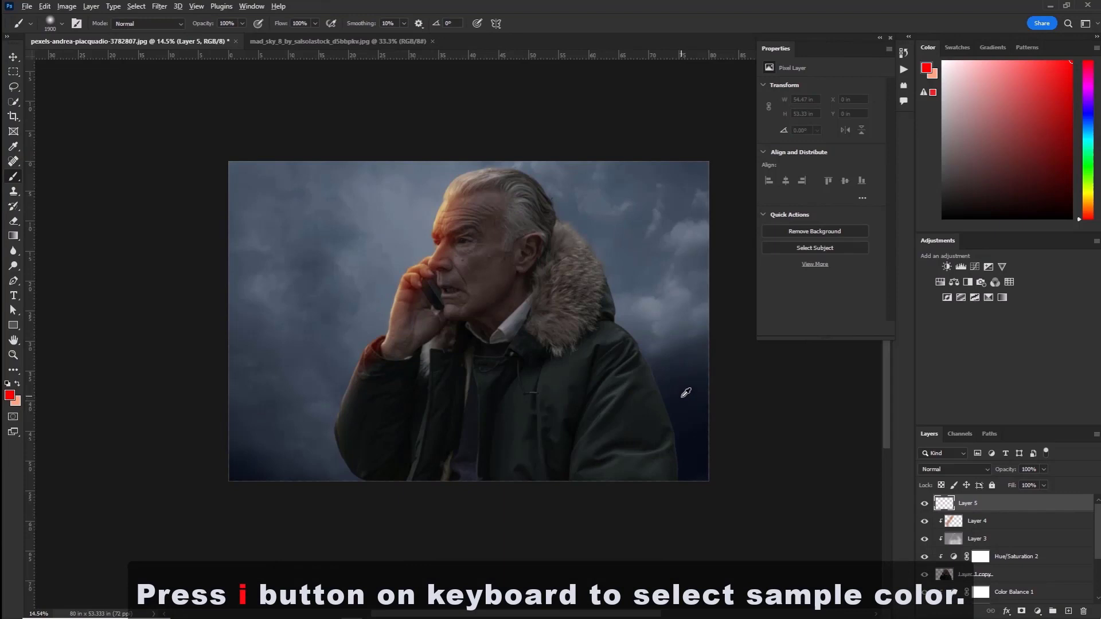
alt+click(686, 393)
click(683, 423)
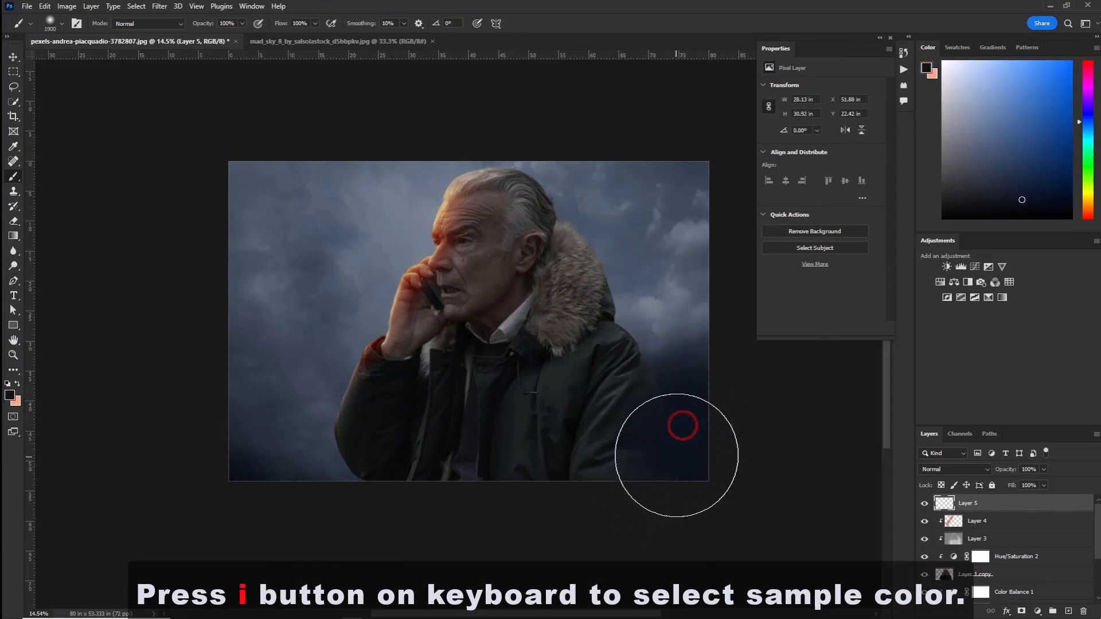
Step: Paint dark blue across the bottom of the picture and set Layer 5 to 60% opacity
mouse_move(674, 445)
mouse_down()
mouse_move(270, 418)
mouse_move(397, 512)
mouse_up()
drag(334, 443, 408, 491)
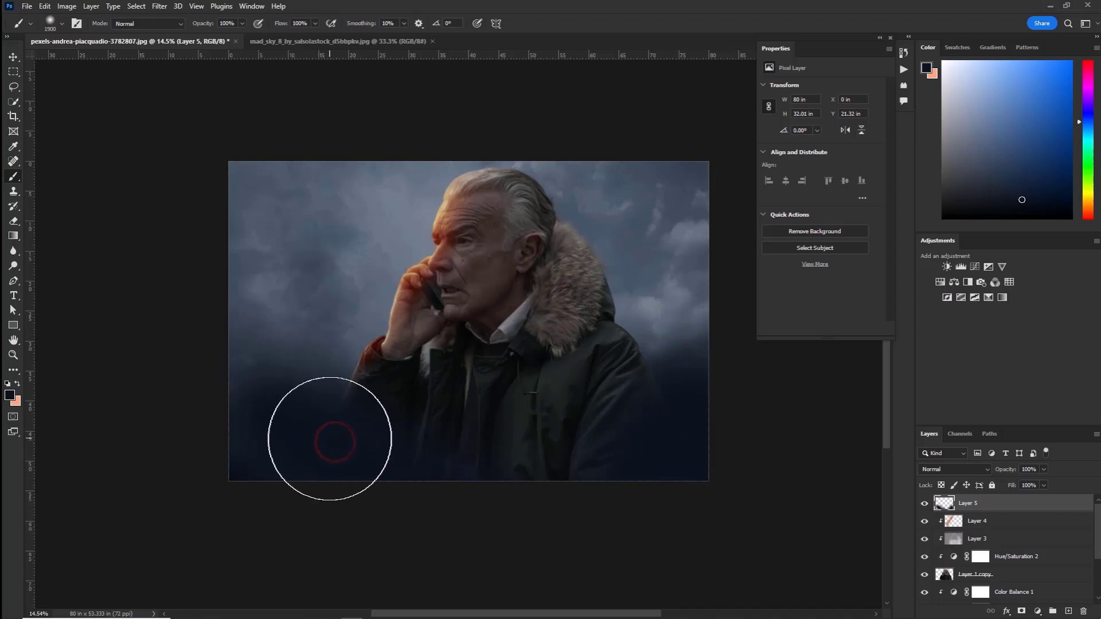
drag(330, 437, 353, 475)
key(ctrl+z)
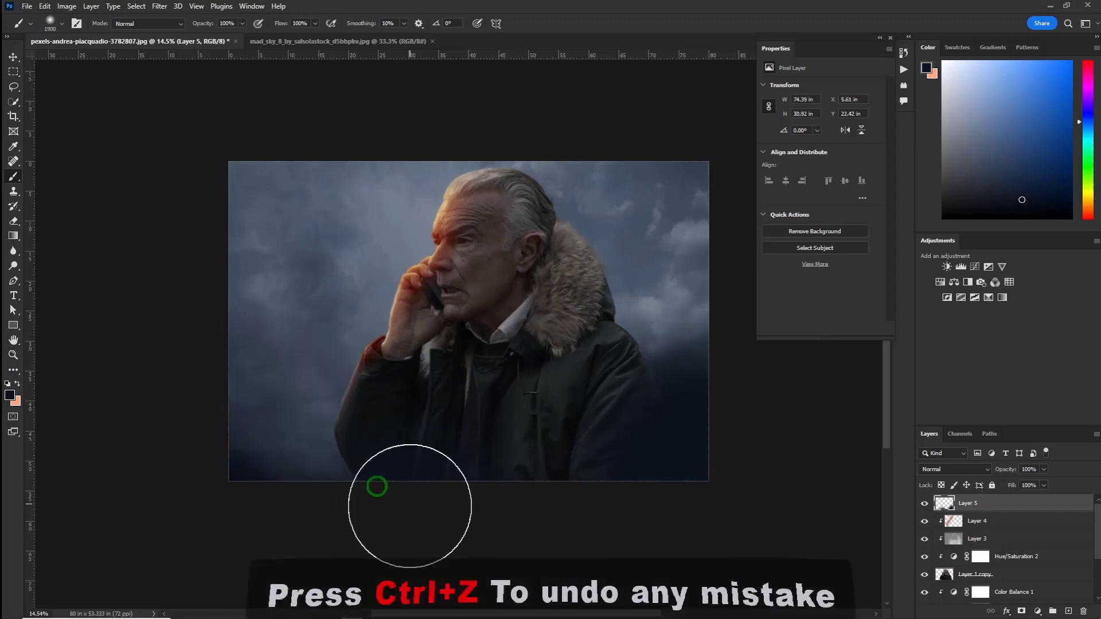
drag(369, 504, 602, 504)
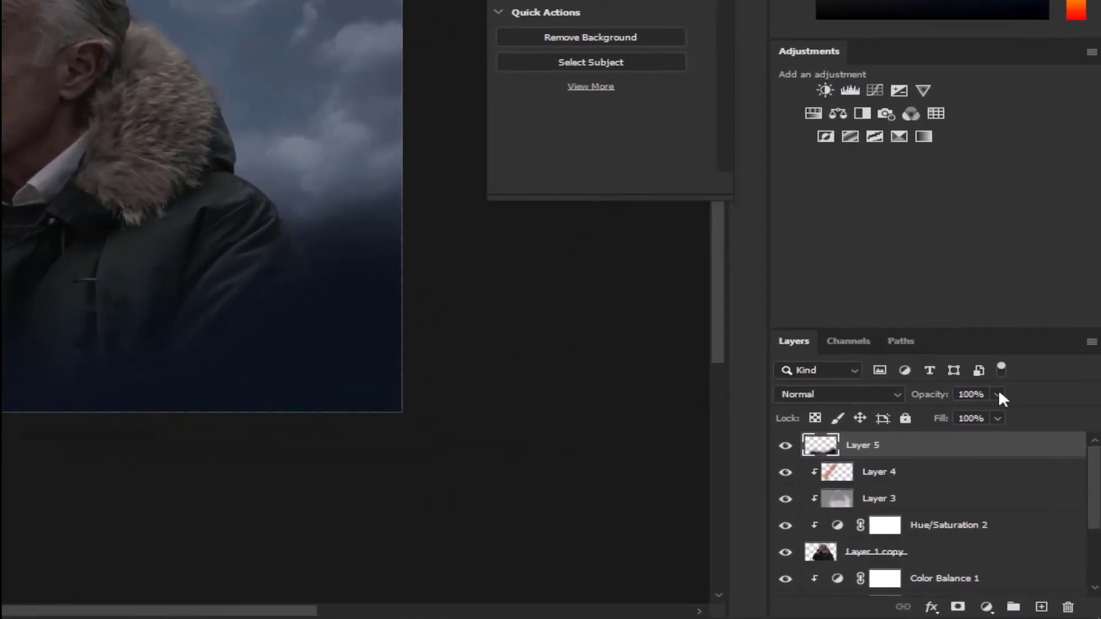
drag(998, 395, 970, 414)
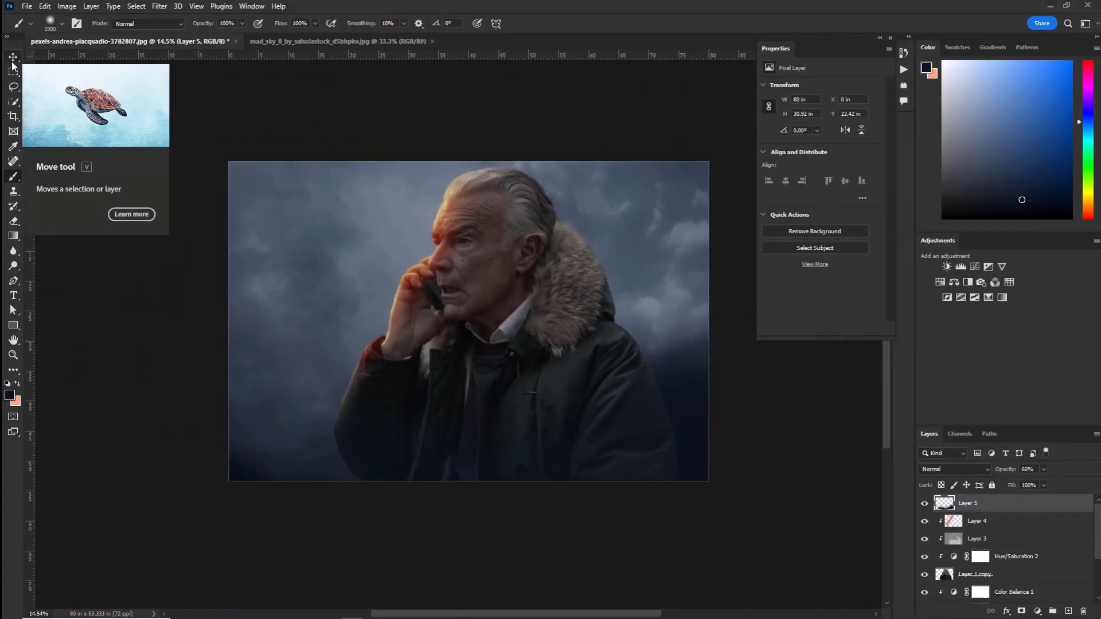
Step: Open the image file snowfall-6786475.jpg
click(12, 60)
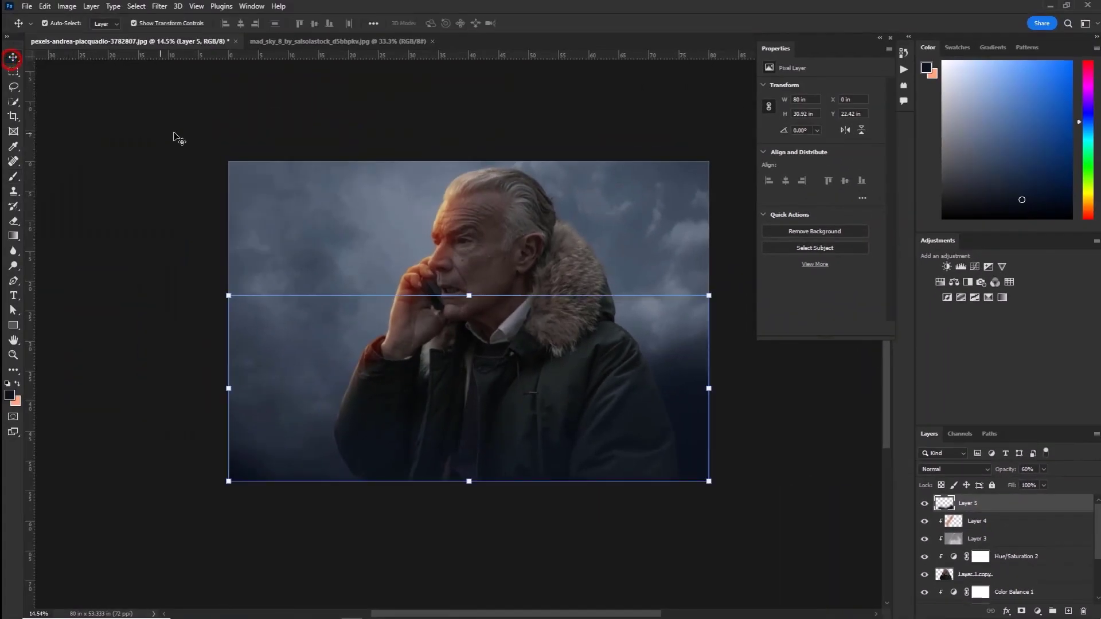
click(241, 130)
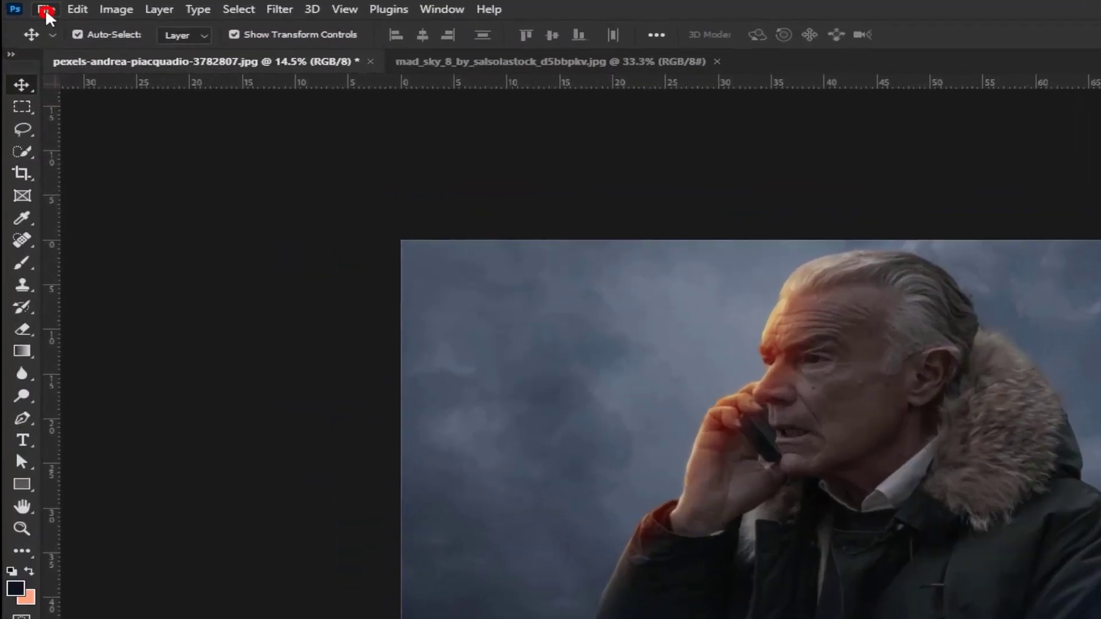
click(27, 7)
click(70, 46)
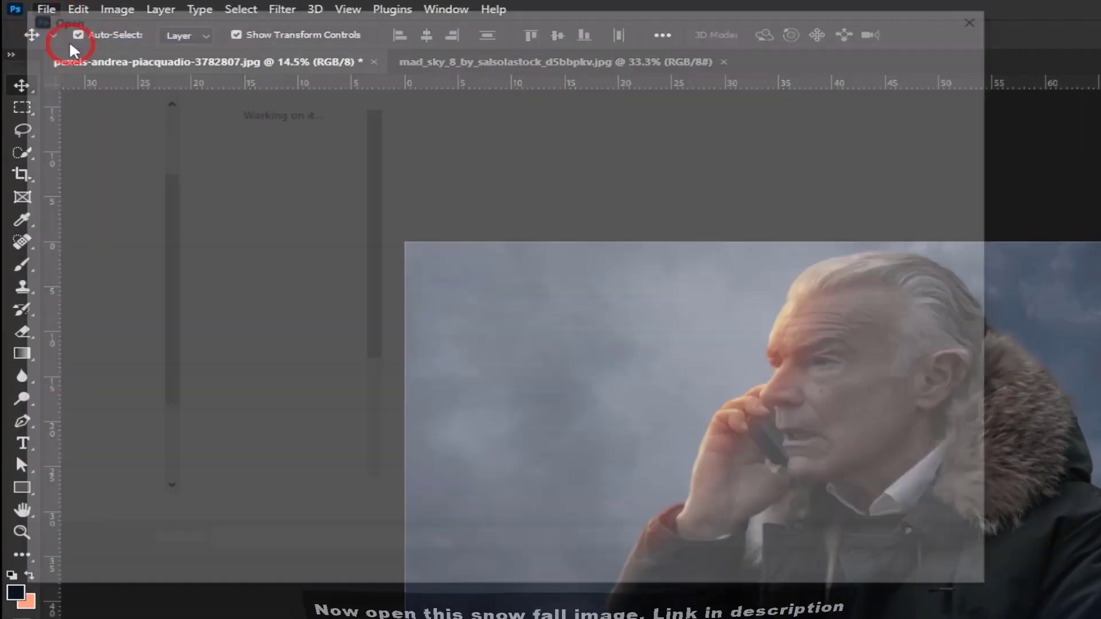
scroll(270, 316, down, 2)
click(243, 361)
double_click(243, 362)
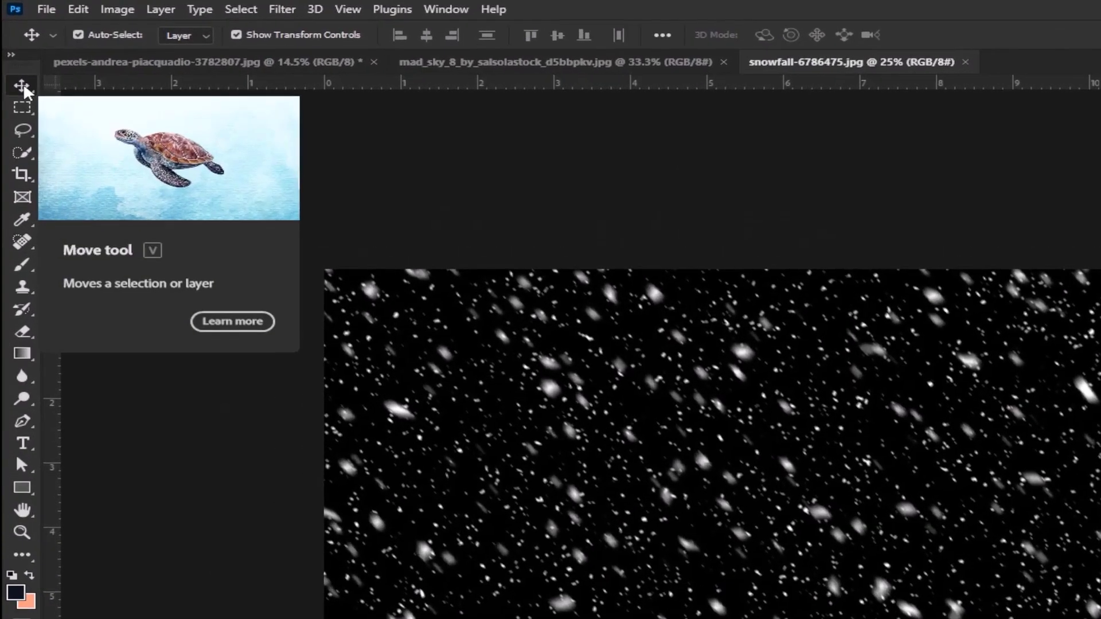
Step: Drag the snowfall image into the portrait as Layer 6 and scale it to cover the canvas
click(15, 62)
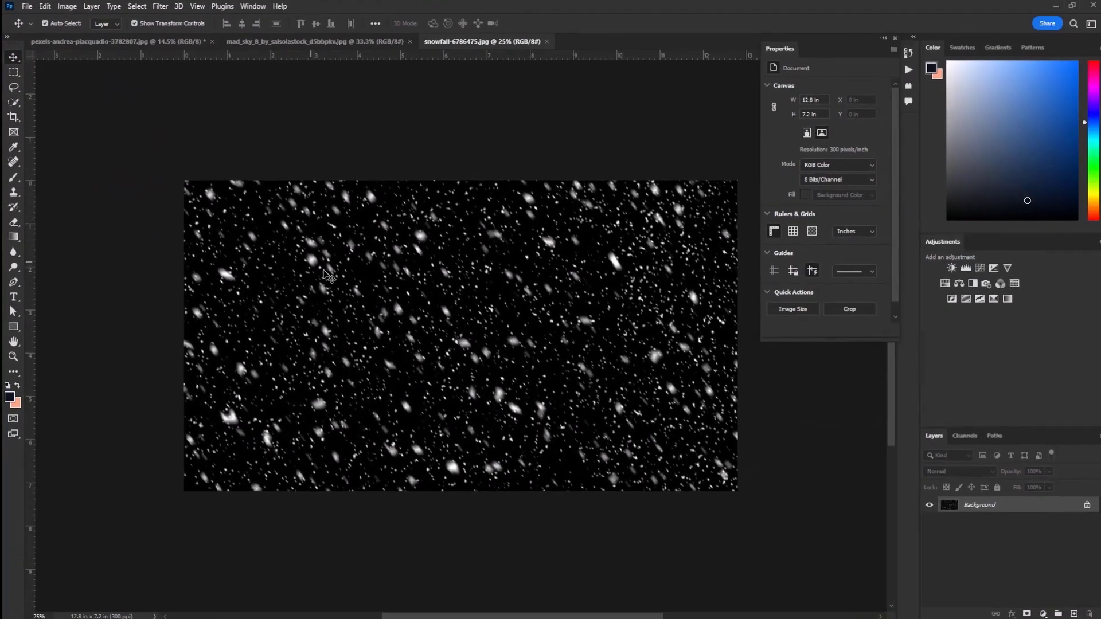
mouse_move(328, 276)
mouse_down()
mouse_move(379, 277)
mouse_move(367, 252)
mouse_up()
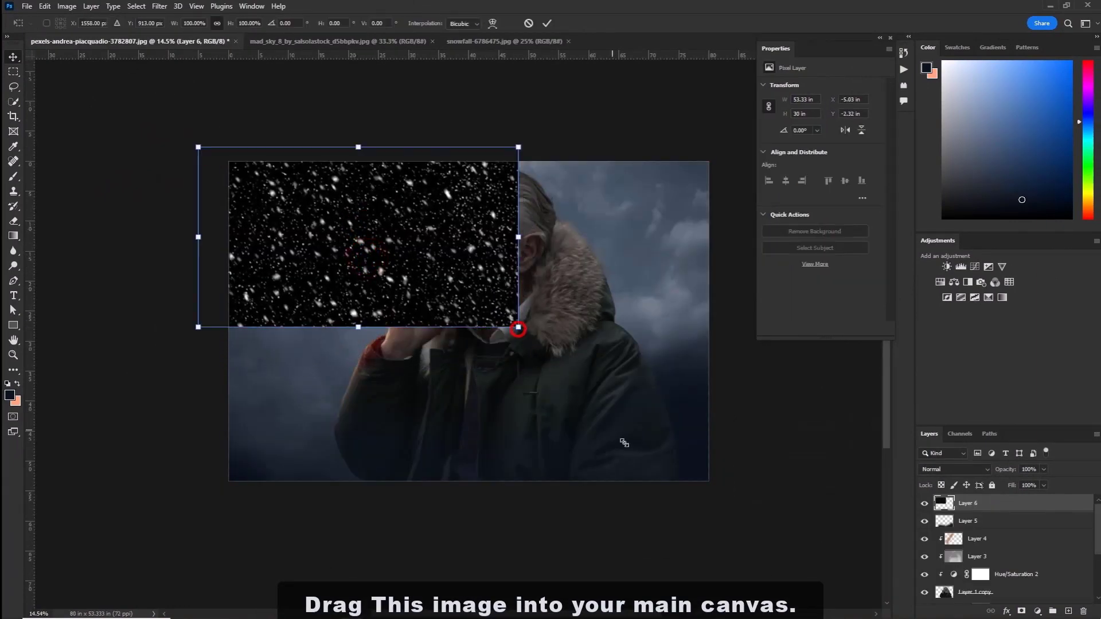
drag(518, 325, 818, 491)
mouse_move(648, 395)
mouse_down()
mouse_move(627, 397)
mouse_move(612, 373)
mouse_up()
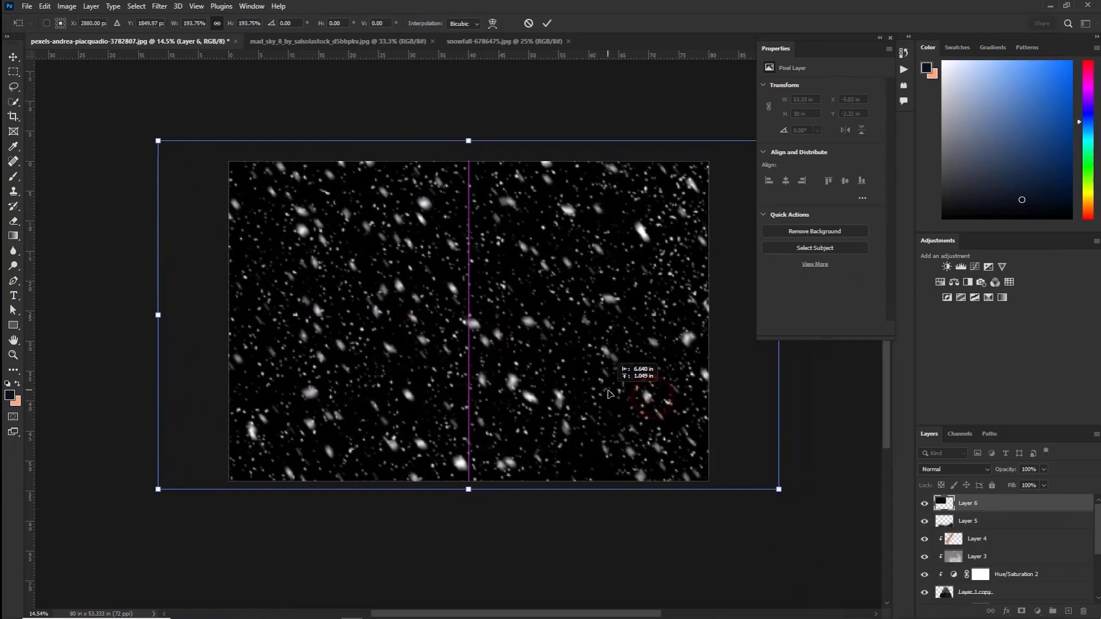
click(548, 27)
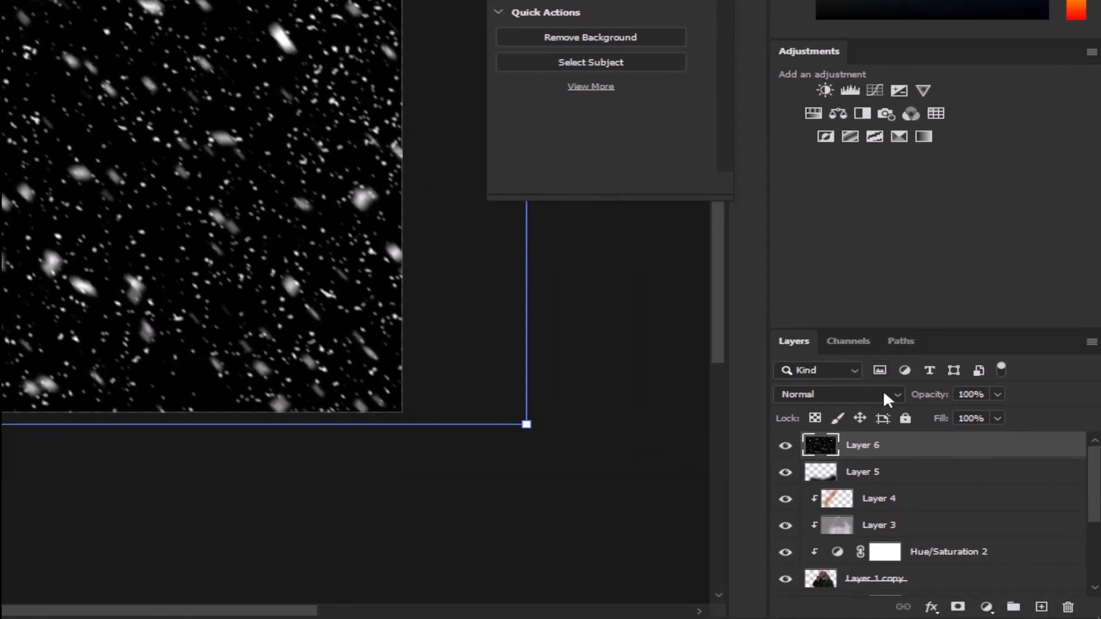
Step: Set Layer 6's blend mode to Screen so only the white flakes show
click(888, 396)
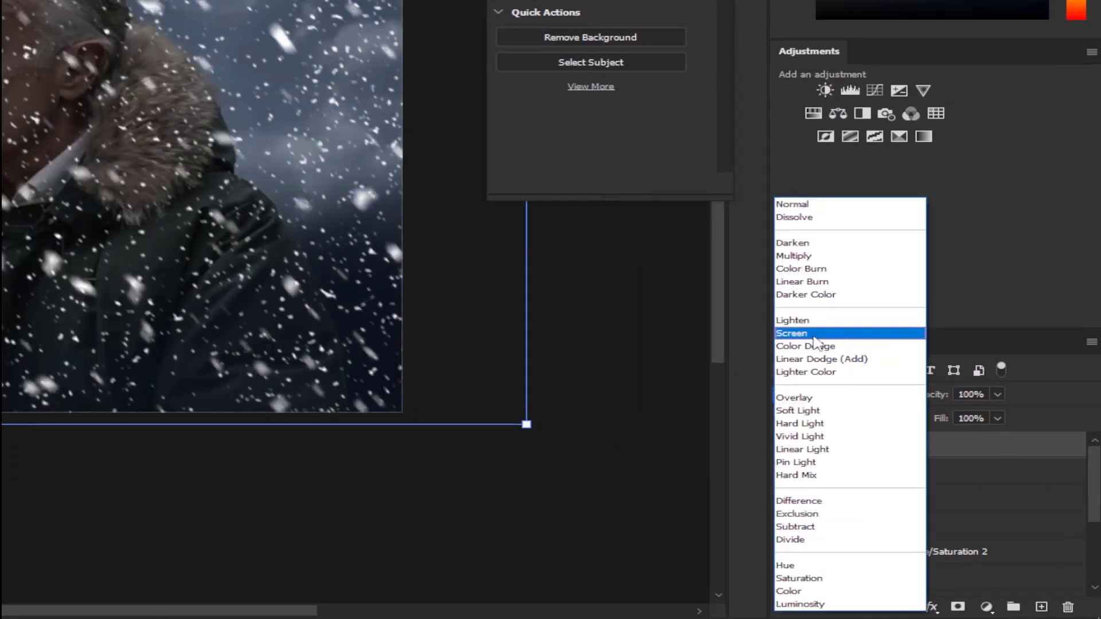
click(815, 334)
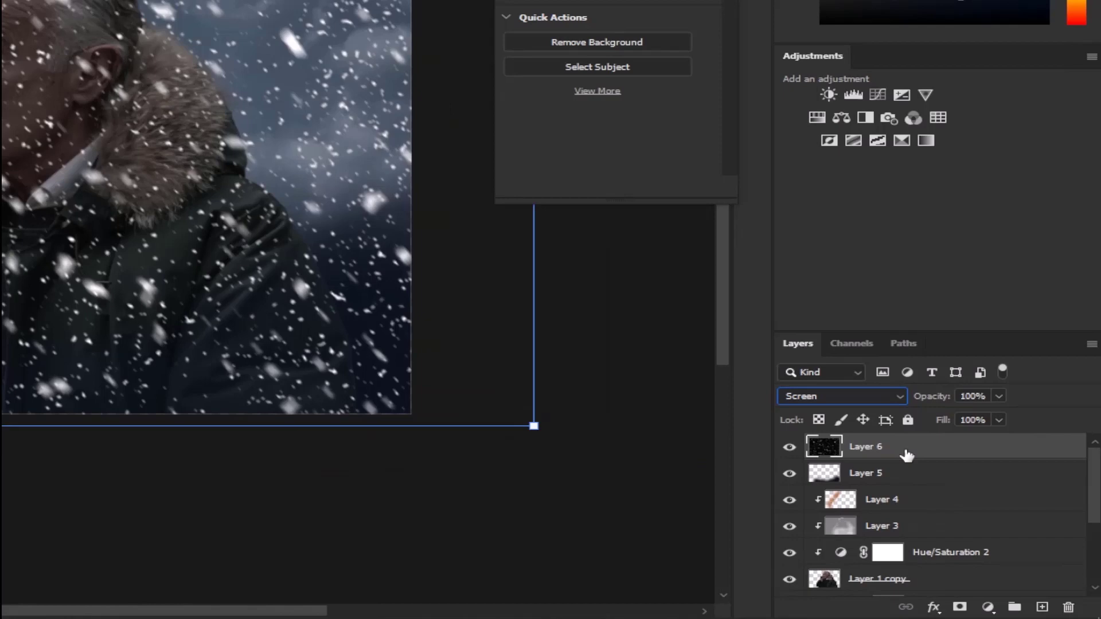
click(990, 507)
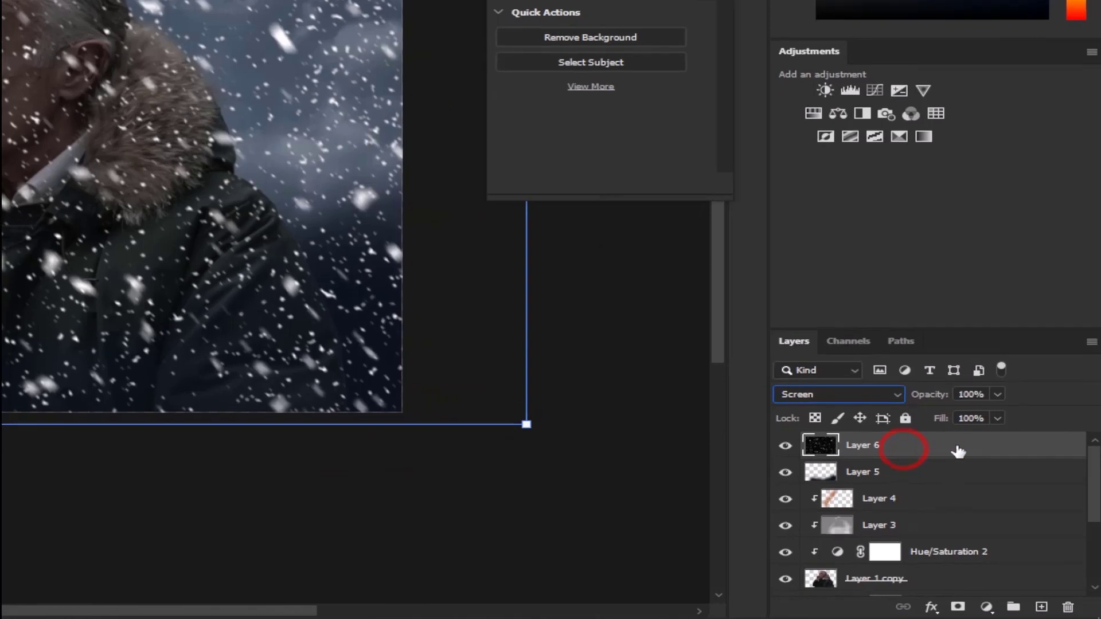
Step: Add a mask to Layer 6 and paint it black over the man's face, collar and jacket
click(958, 607)
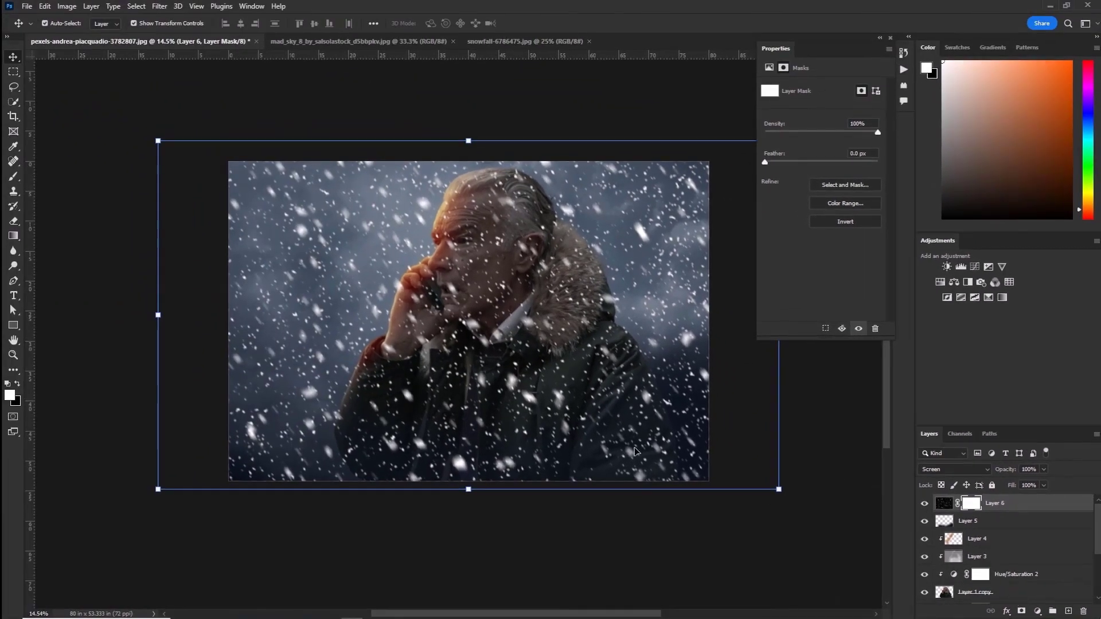
click(14, 179)
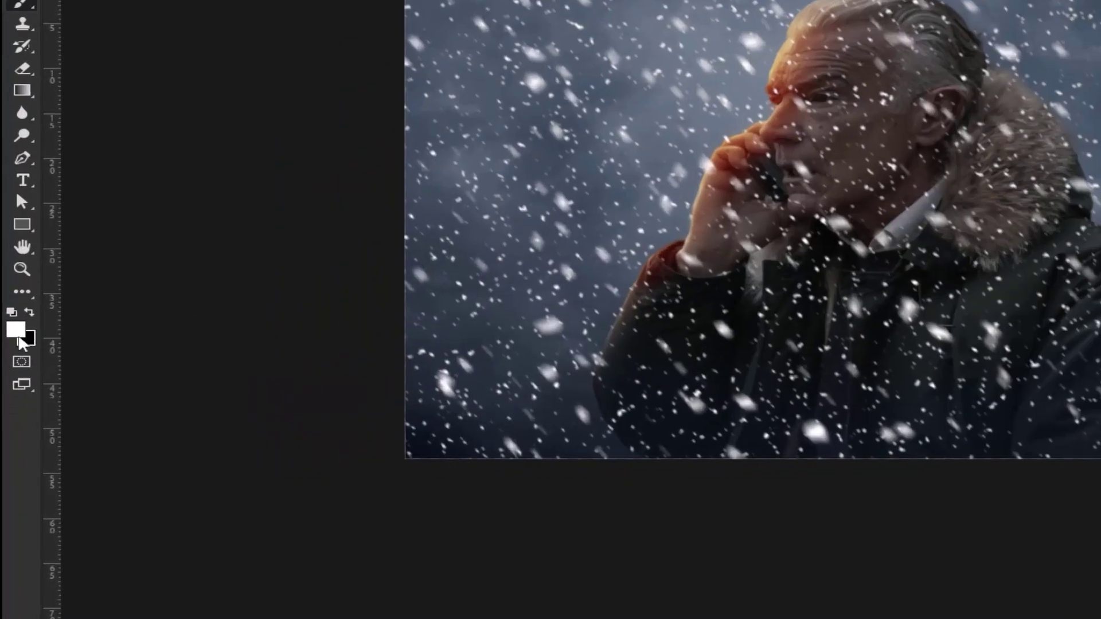
click(24, 336)
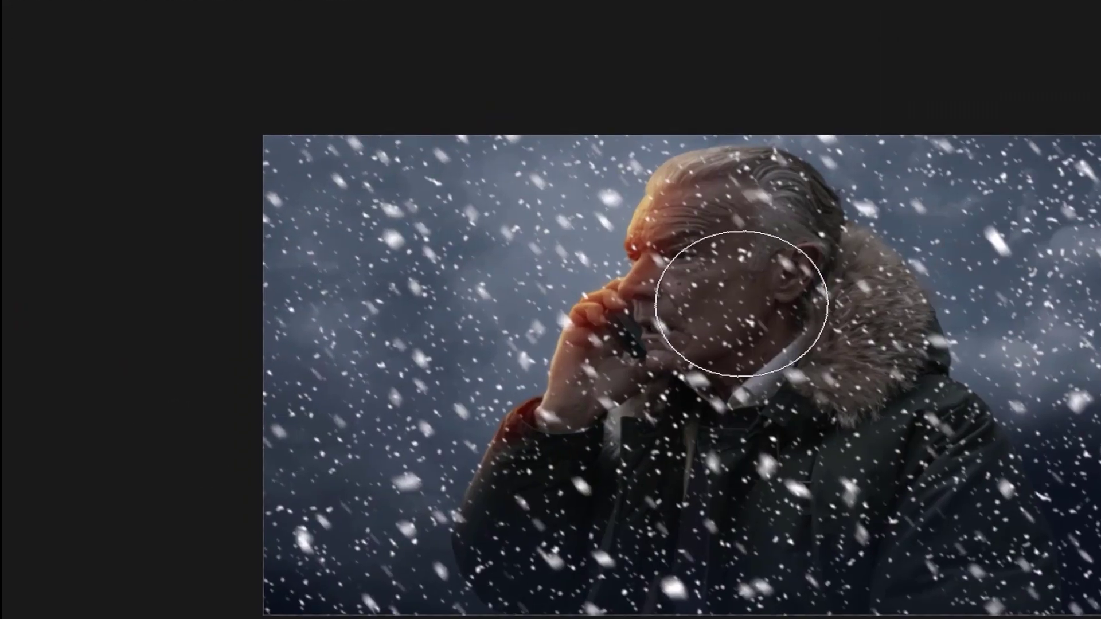
drag(498, 254, 497, 350)
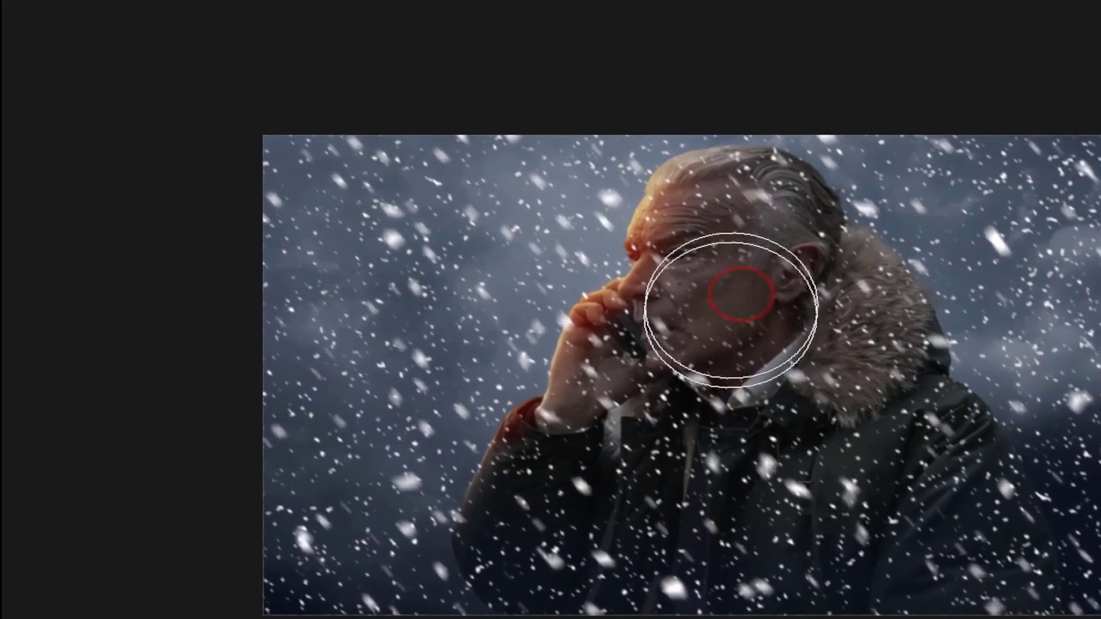
drag(835, 457, 802, 471)
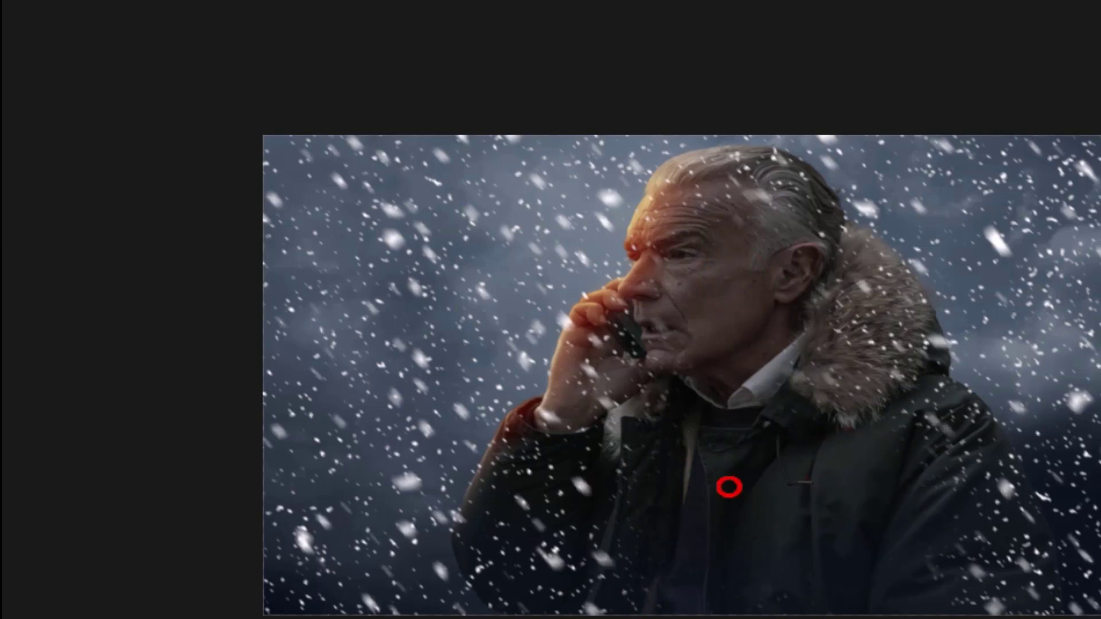
drag(727, 484, 679, 491)
drag(699, 442, 751, 334)
drag(824, 352, 786, 393)
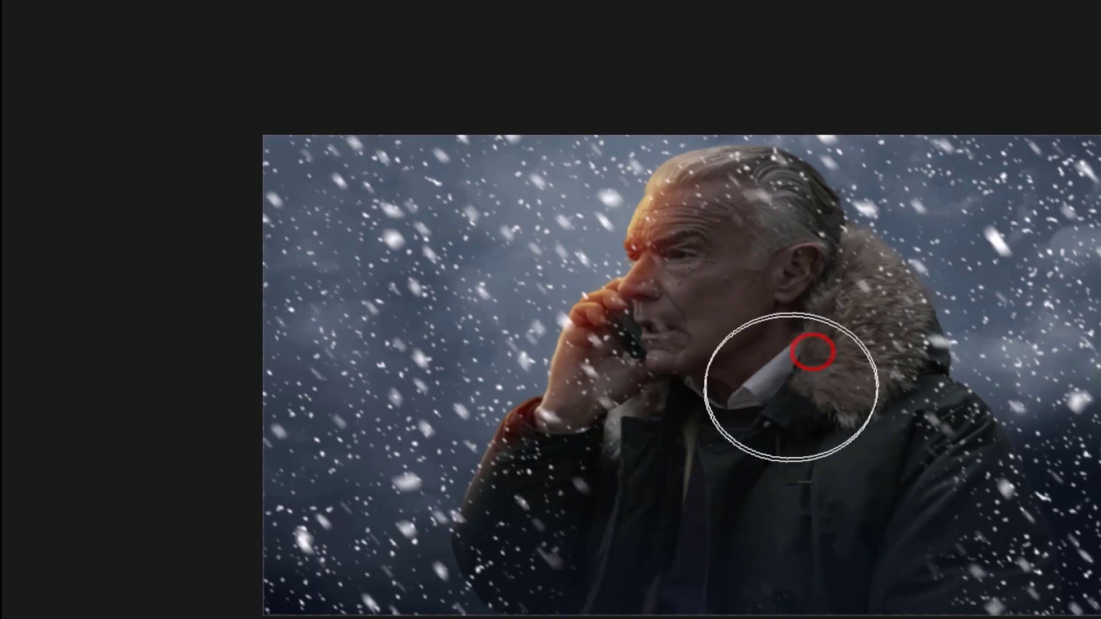
drag(860, 602, 718, 536)
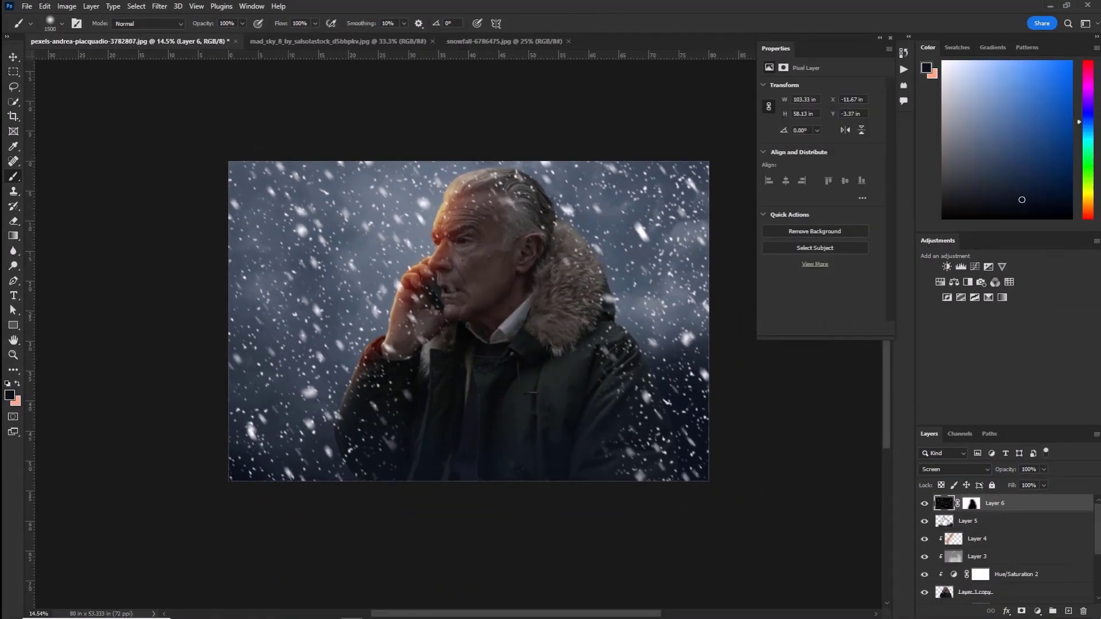
click(18, 384)
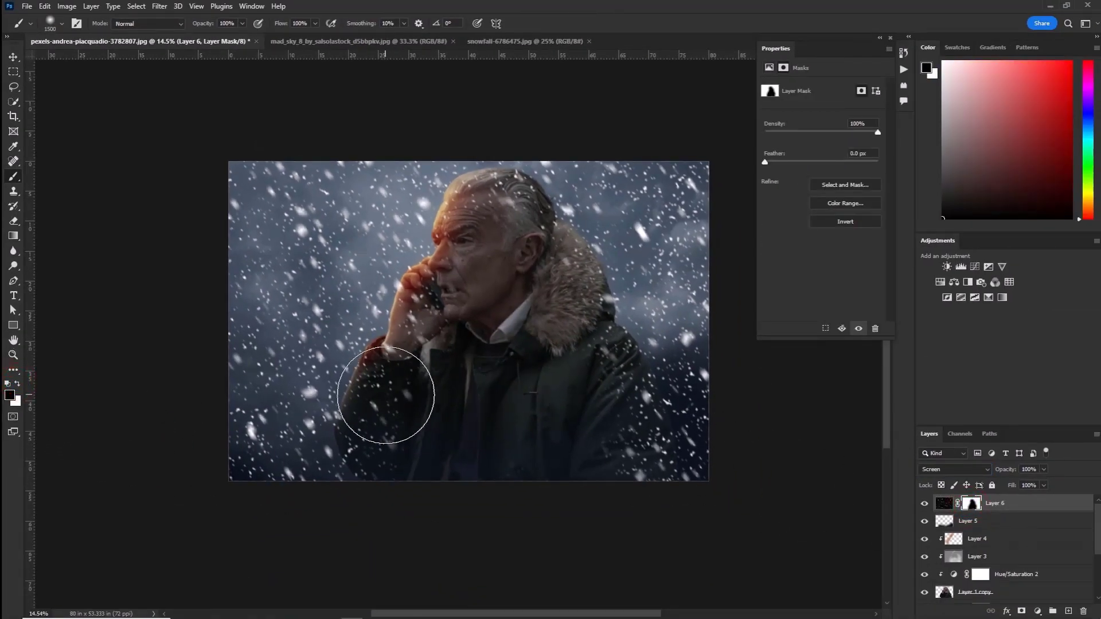
mouse_move(430, 459)
mouse_down()
mouse_move(570, 393)
mouse_move(597, 435)
mouse_move(491, 209)
mouse_move(489, 319)
mouse_move(447, 320)
mouse_move(479, 335)
mouse_move(467, 312)
mouse_move(432, 408)
mouse_move(391, 413)
mouse_move(617, 450)
mouse_move(611, 438)
mouse_up()
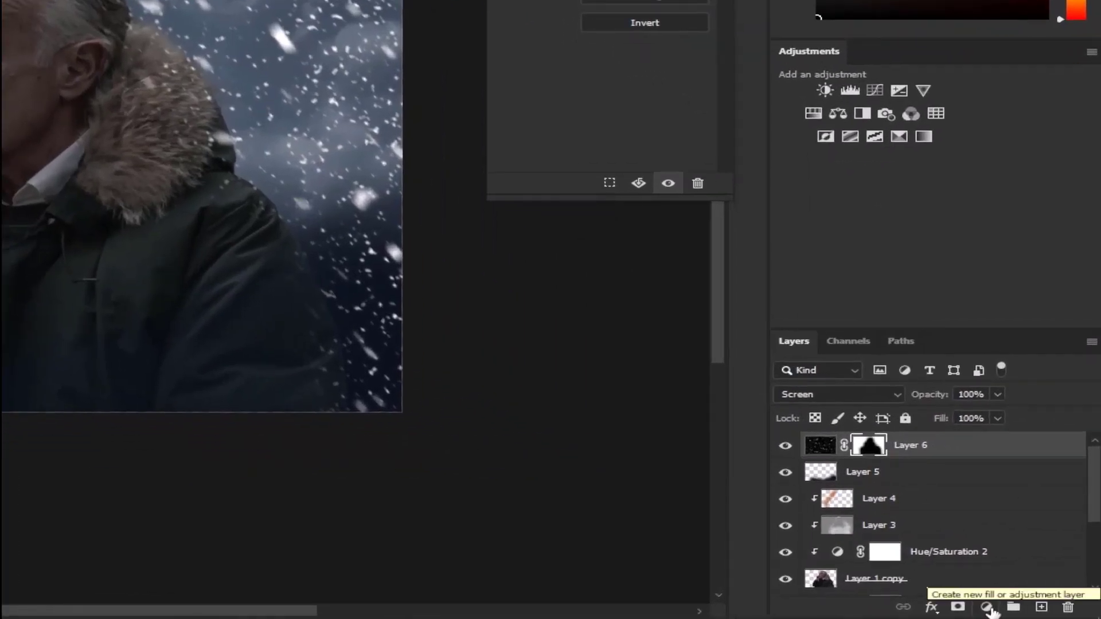
Step: Add a Curves layer with an S-curve whose shadow point sits at input 87, output 62
click(1039, 612)
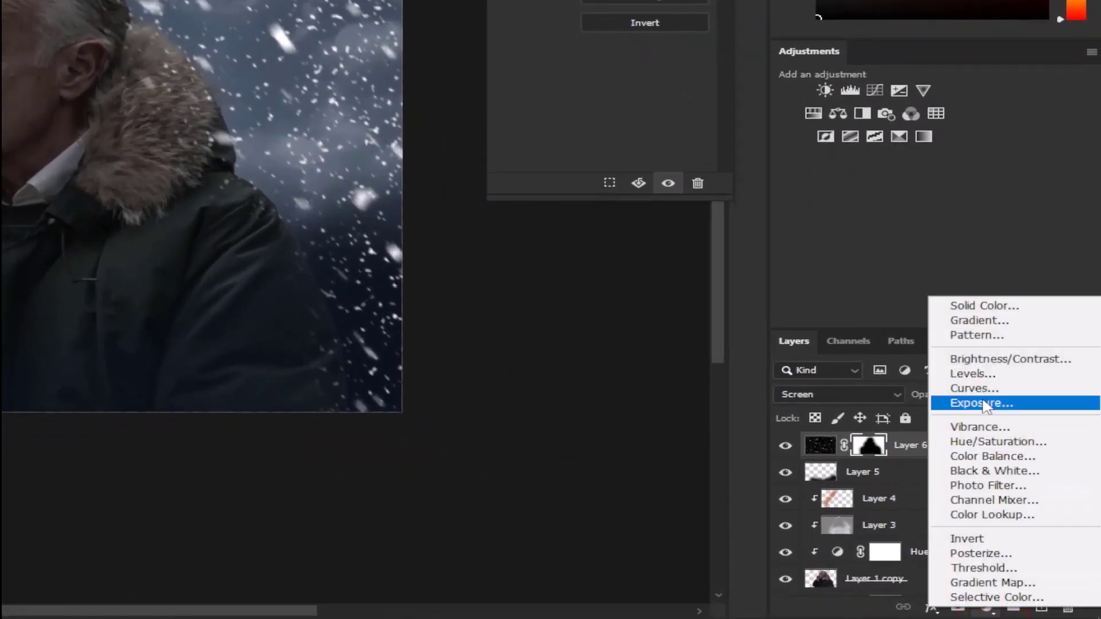
click(968, 390)
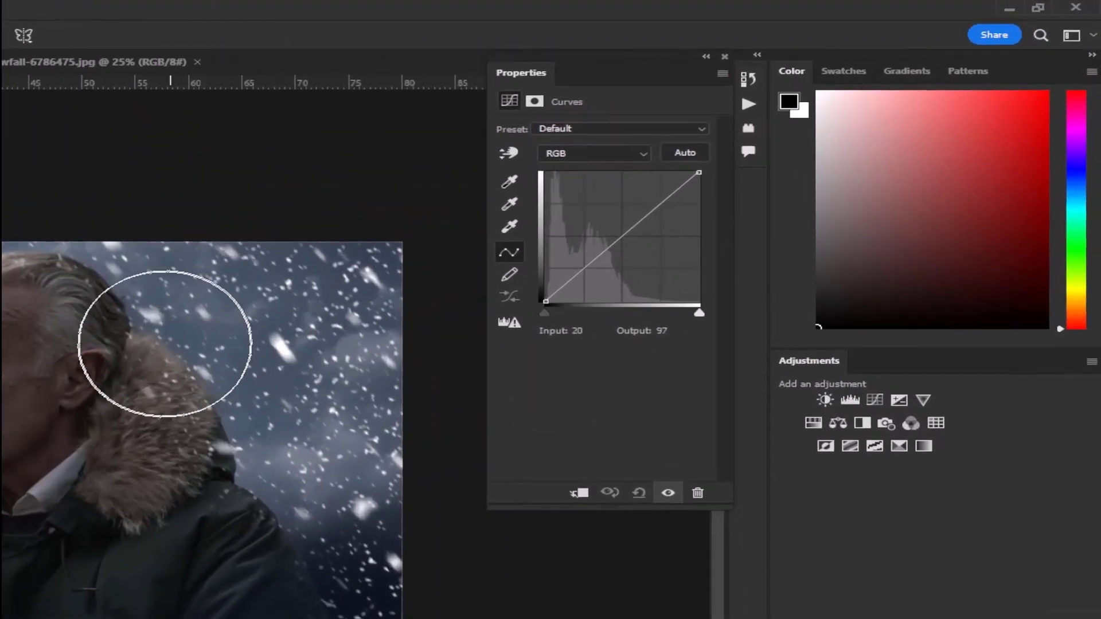
mouse_move(120, 352)
mouse_down()
mouse_move(235, 264)
mouse_move(246, 228)
mouse_move(273, 237)
mouse_up()
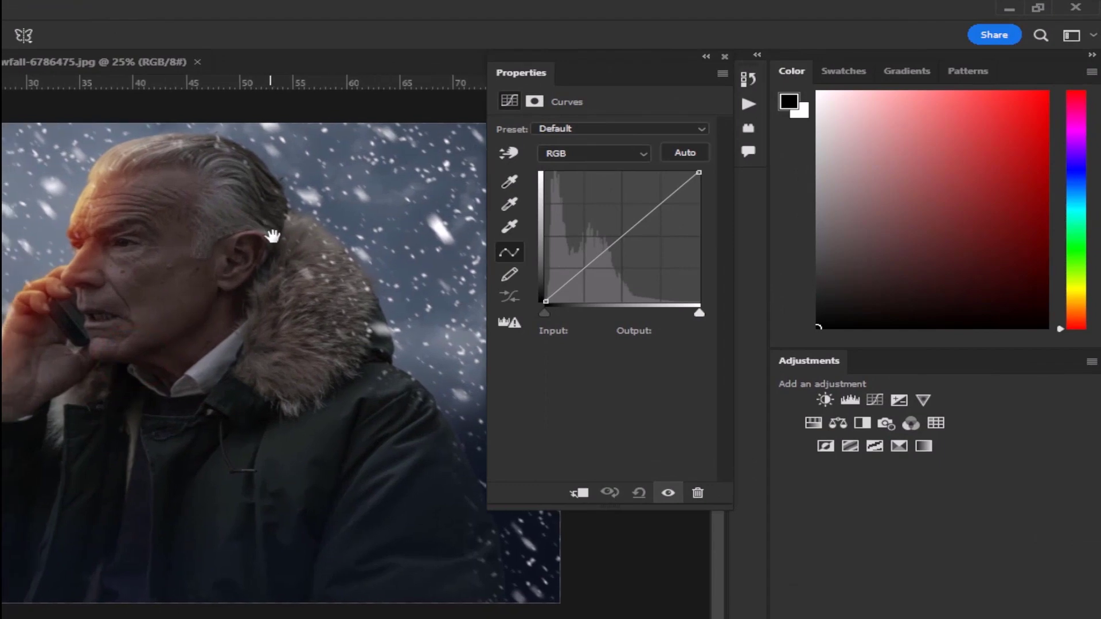
drag(588, 265, 591, 274)
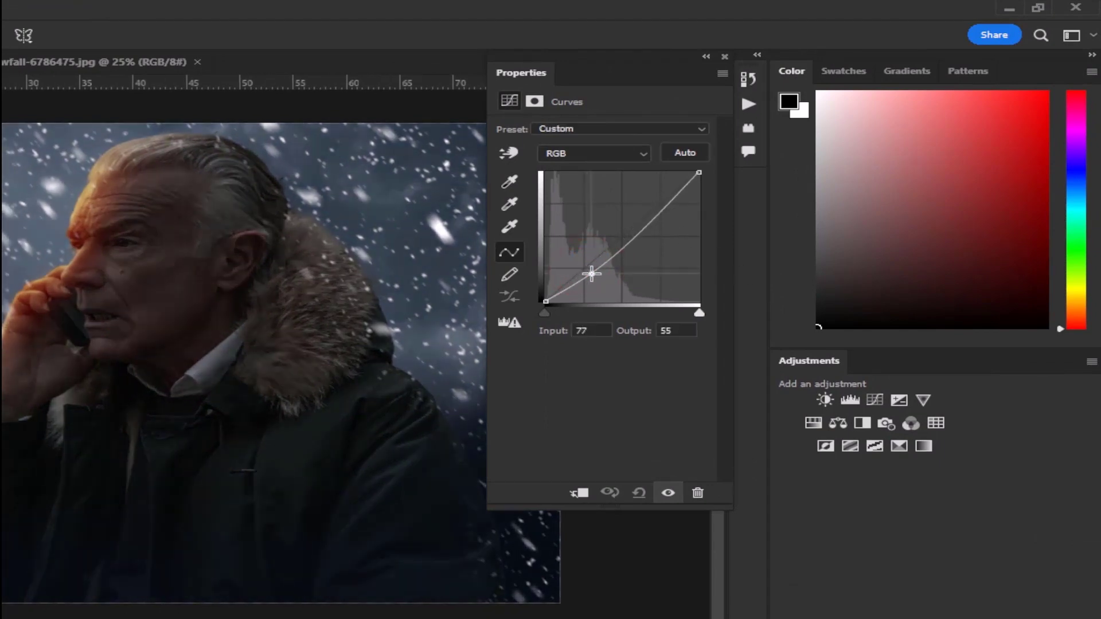
drag(644, 229, 646, 216)
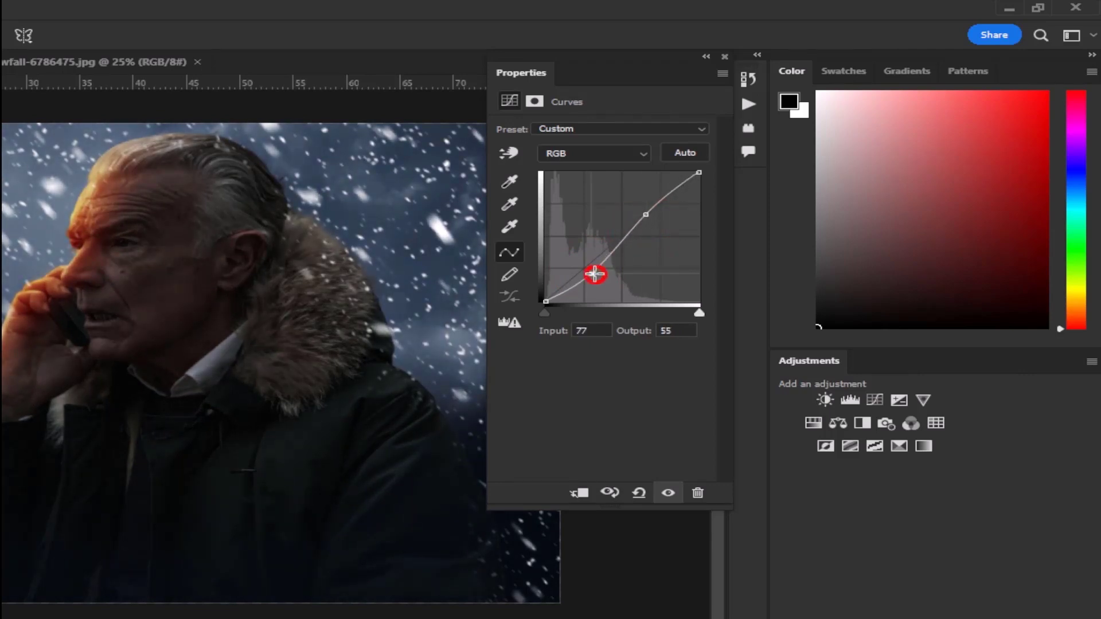
drag(594, 275, 596, 267)
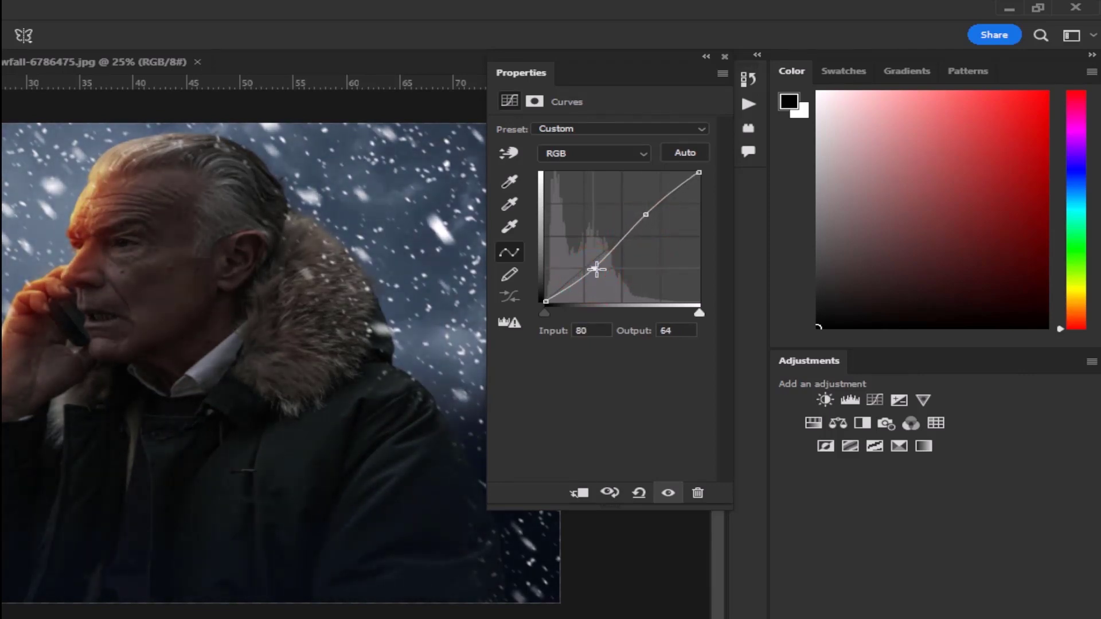
drag(597, 269, 600, 271)
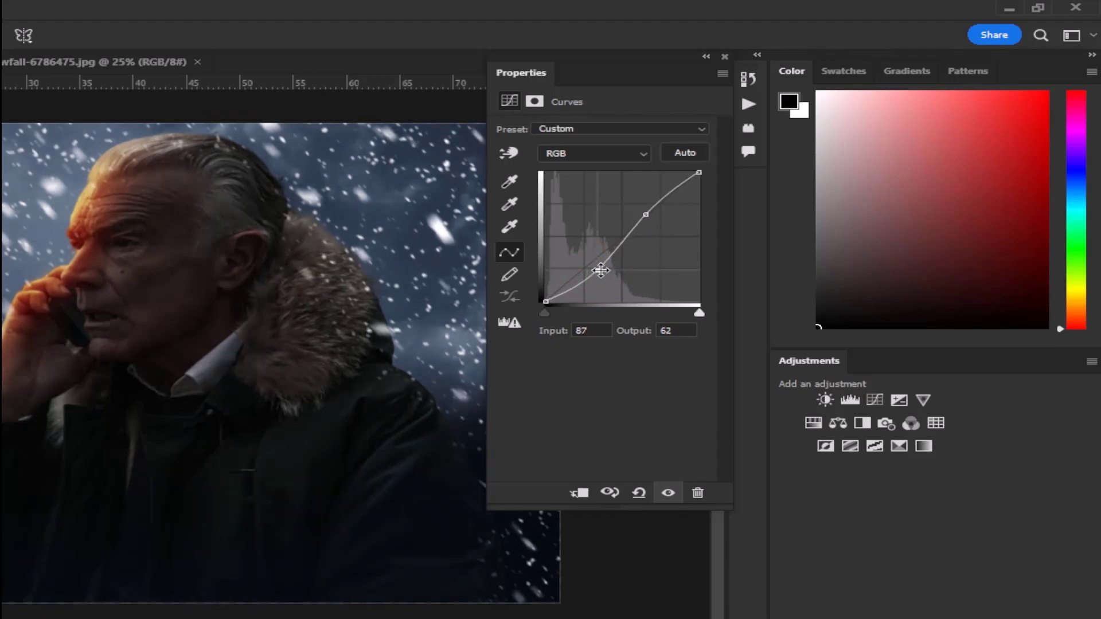
drag(277, 336, 305, 409)
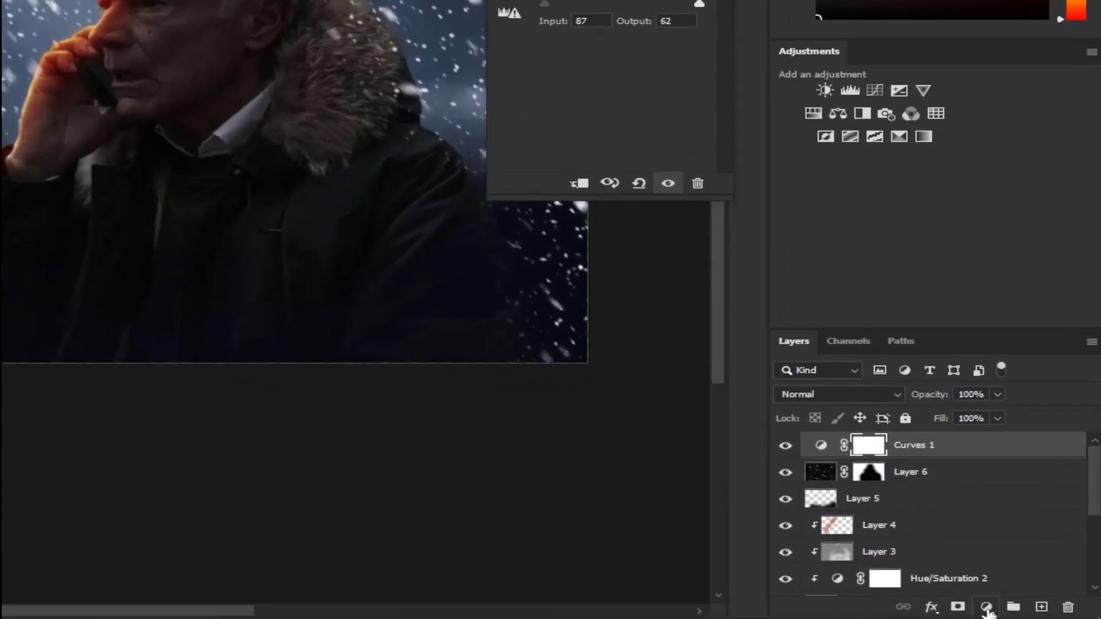
Step: Add a Color Balance layer with midtones Blue +11 and highlights Yellow -17
click(1039, 612)
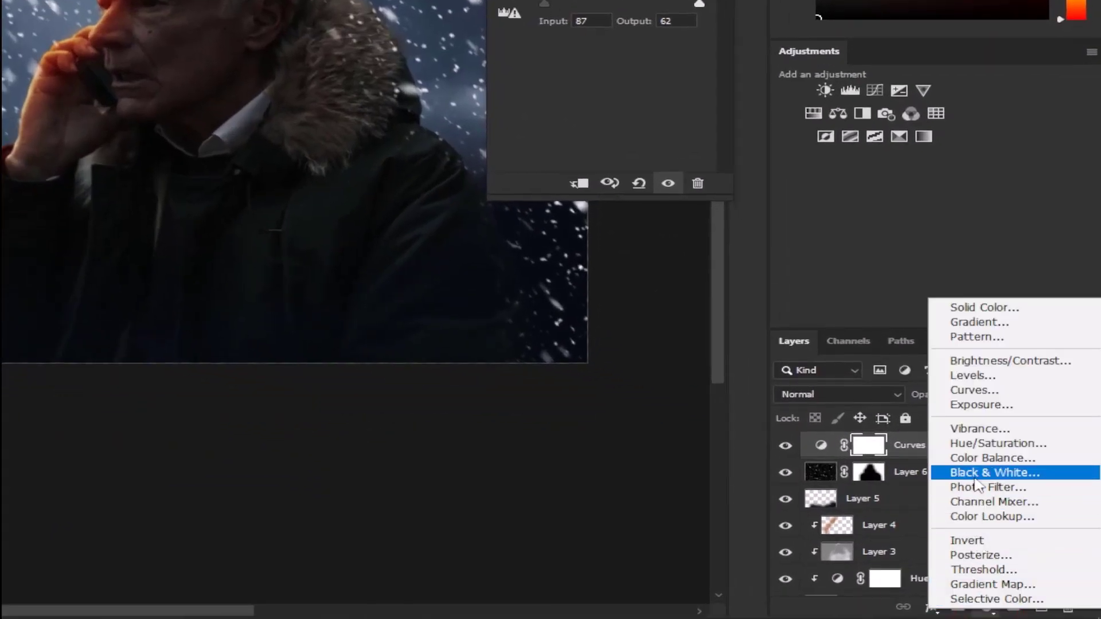
click(999, 463)
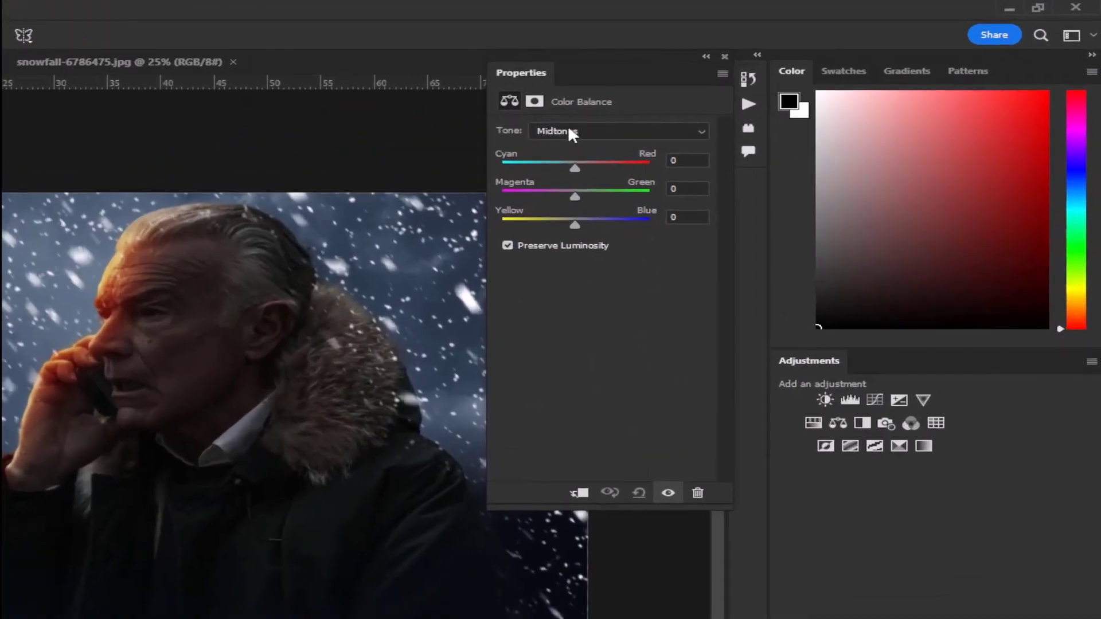
click(571, 132)
click(593, 130)
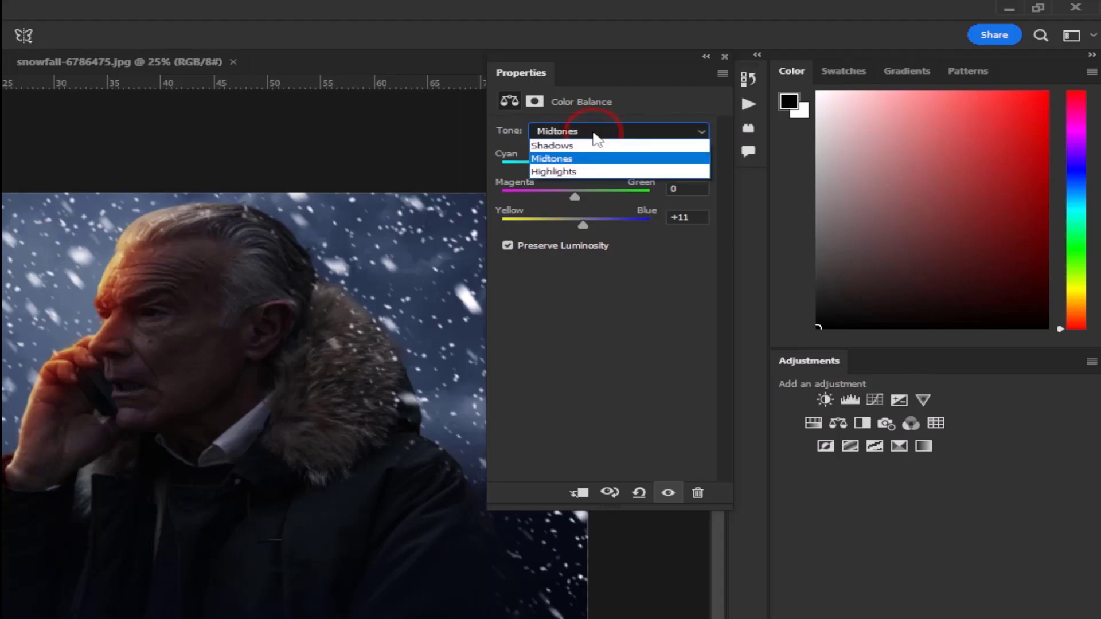
click(596, 168)
drag(574, 225, 560, 224)
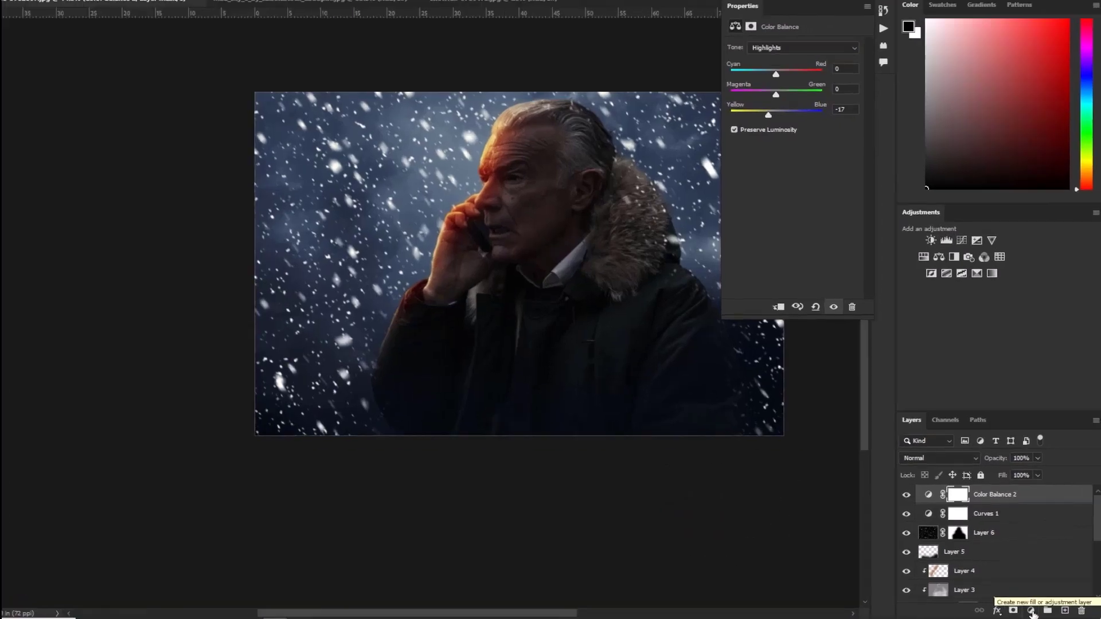
click(1038, 612)
Step: Add a Levels layer with the Blue channel's output black at 12 and input black at 16
click(1026, 453)
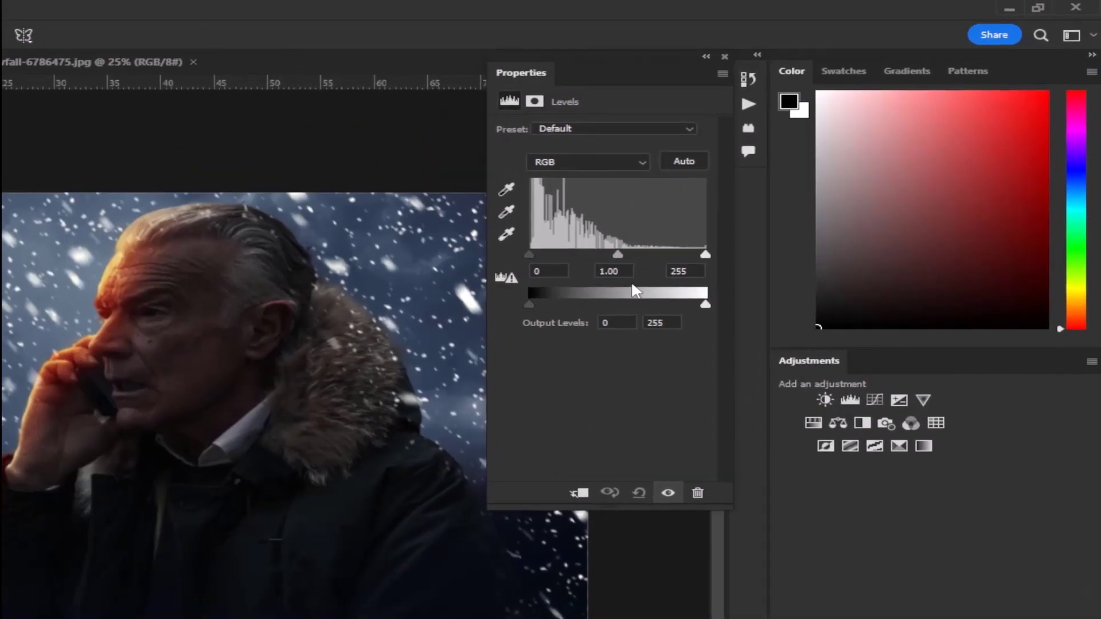
click(594, 160)
click(548, 217)
drag(530, 305, 537, 305)
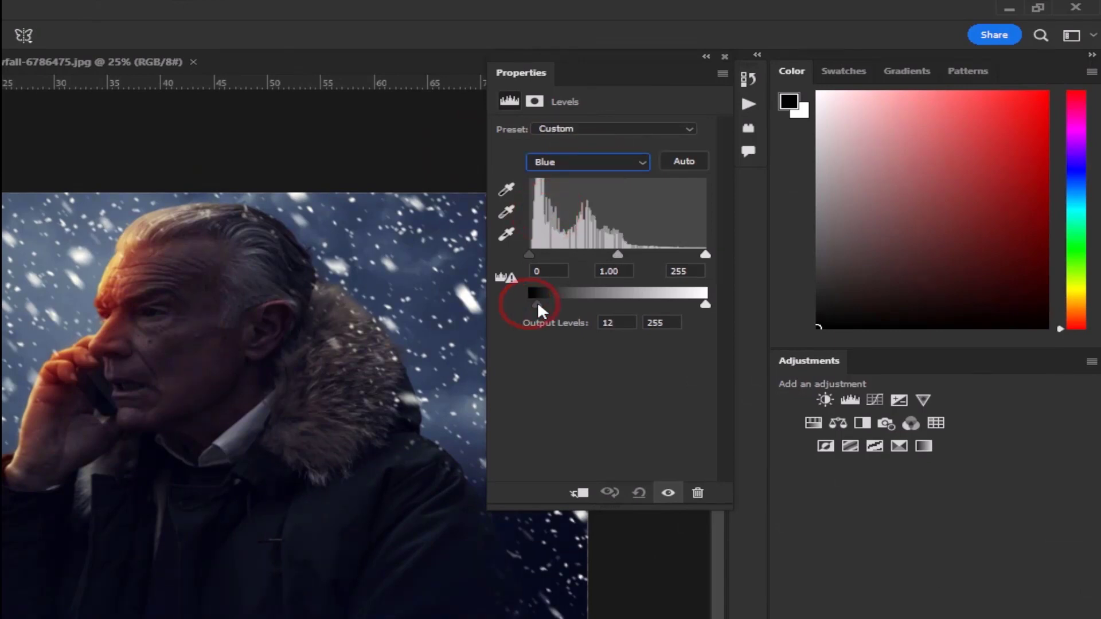
drag(529, 254, 539, 254)
Step: Lower the Levels Red channel's input black point to 7
click(604, 163)
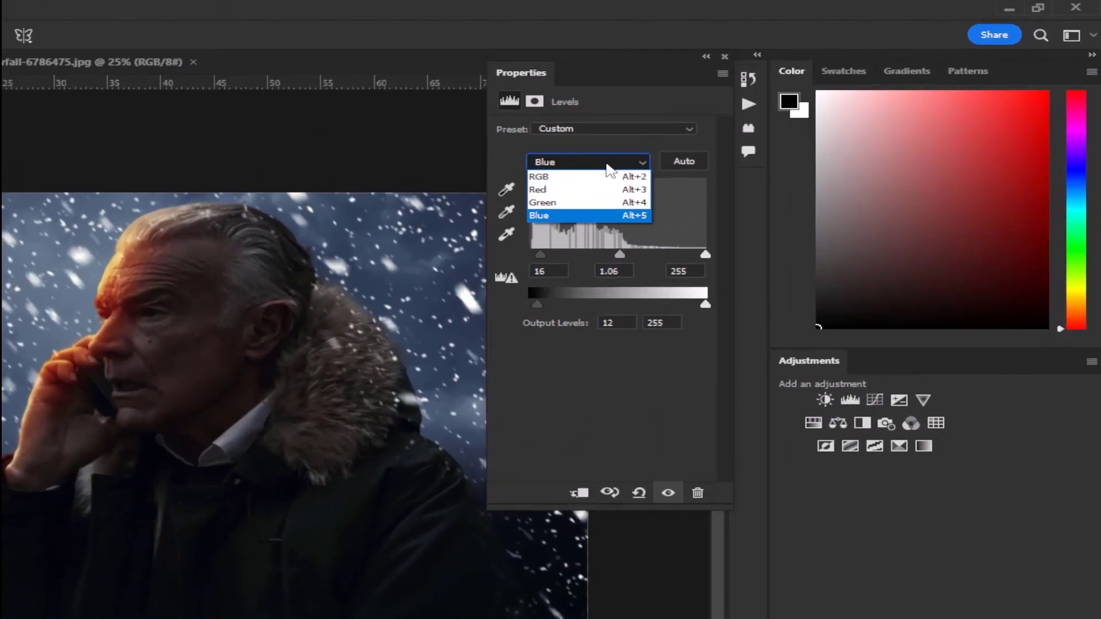
click(785, 126)
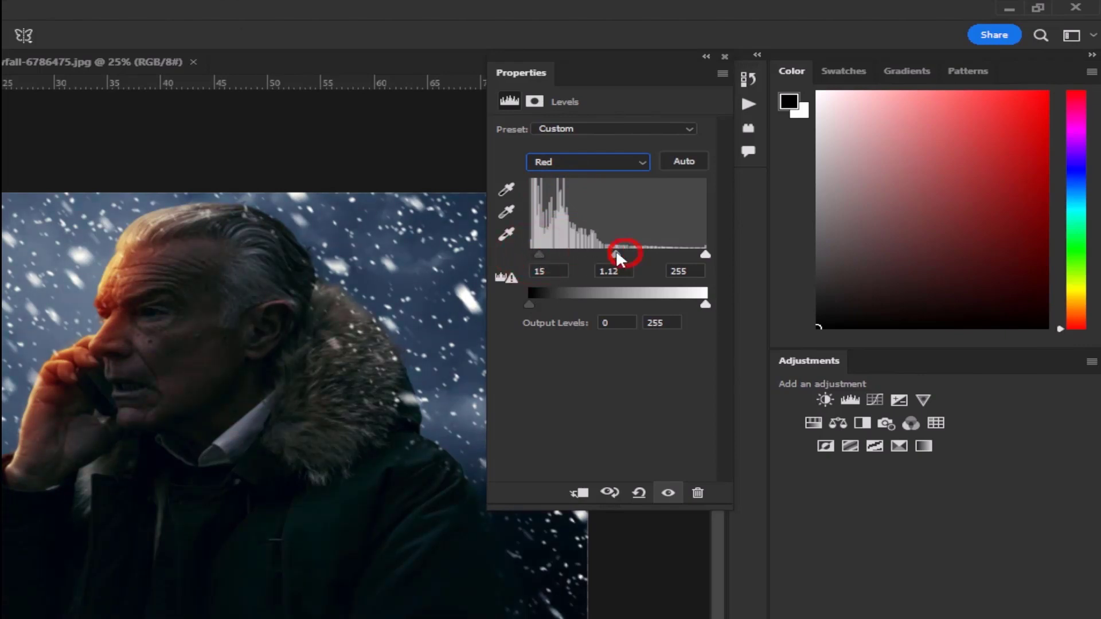
drag(539, 255, 534, 255)
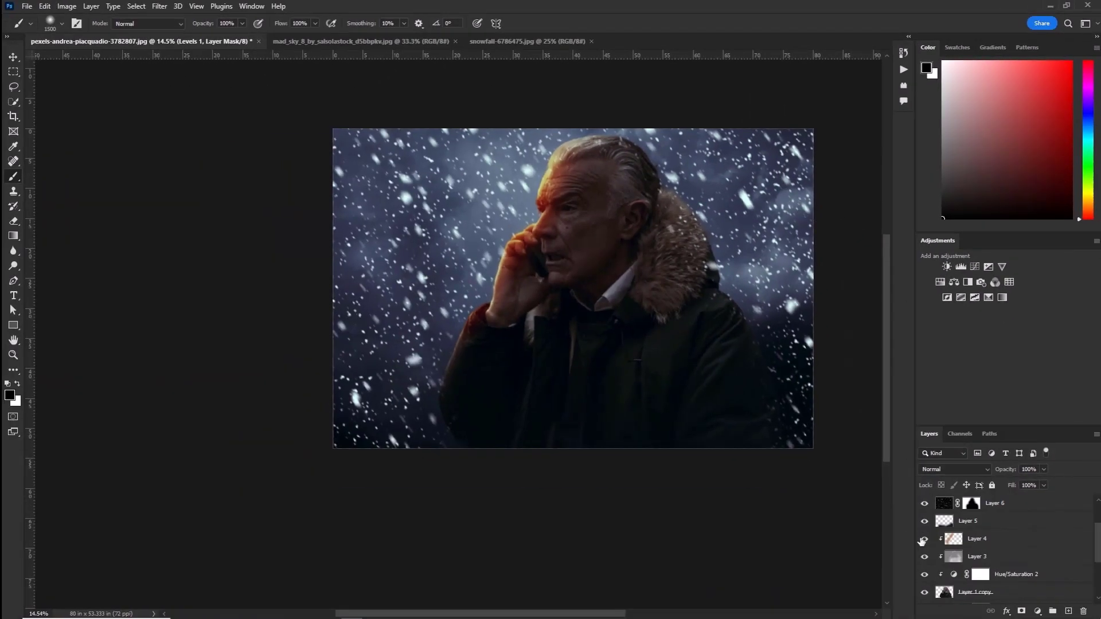
click(953, 538)
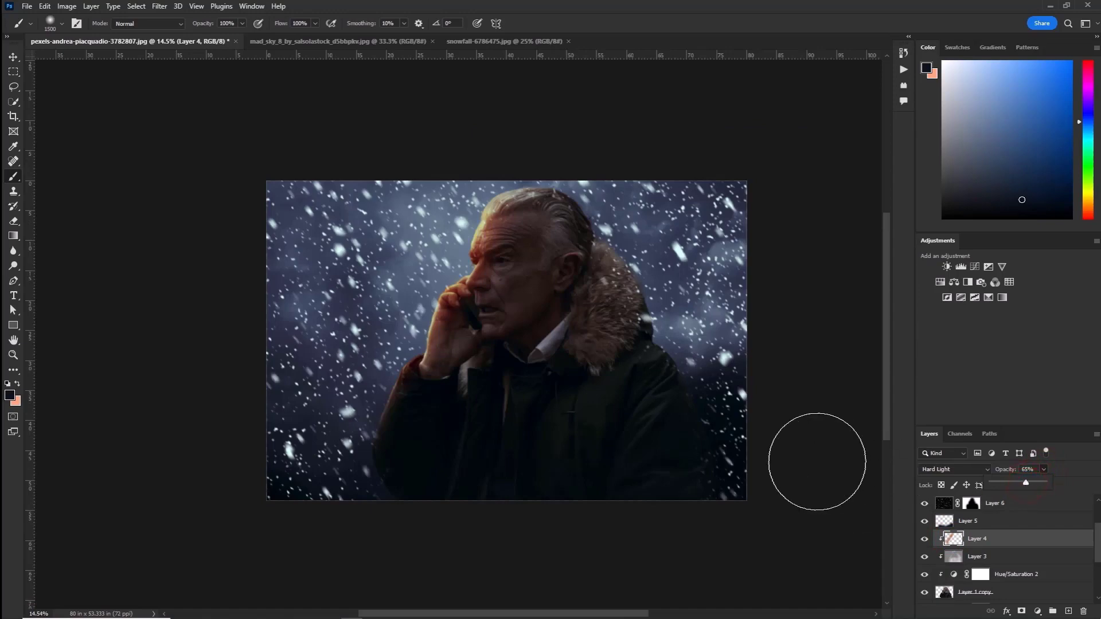
Step: Raise the Hue/Saturation 1 layer's Lightness from -32 to -14, keeping Saturation at -35
scroll(1009, 550, down, 2)
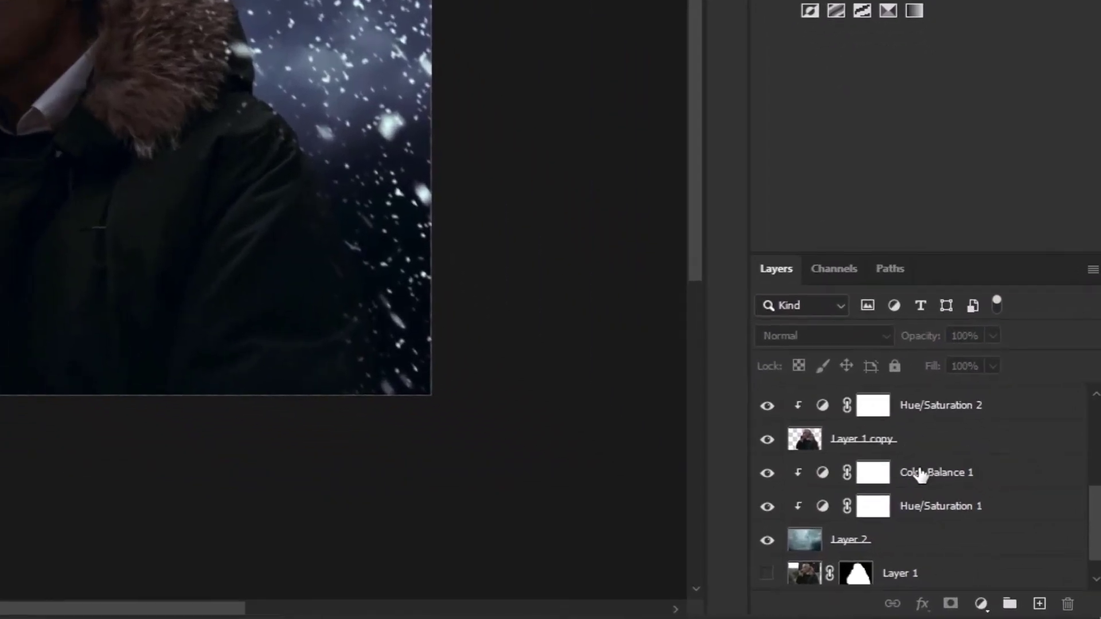
click(1007, 520)
double_click(918, 501)
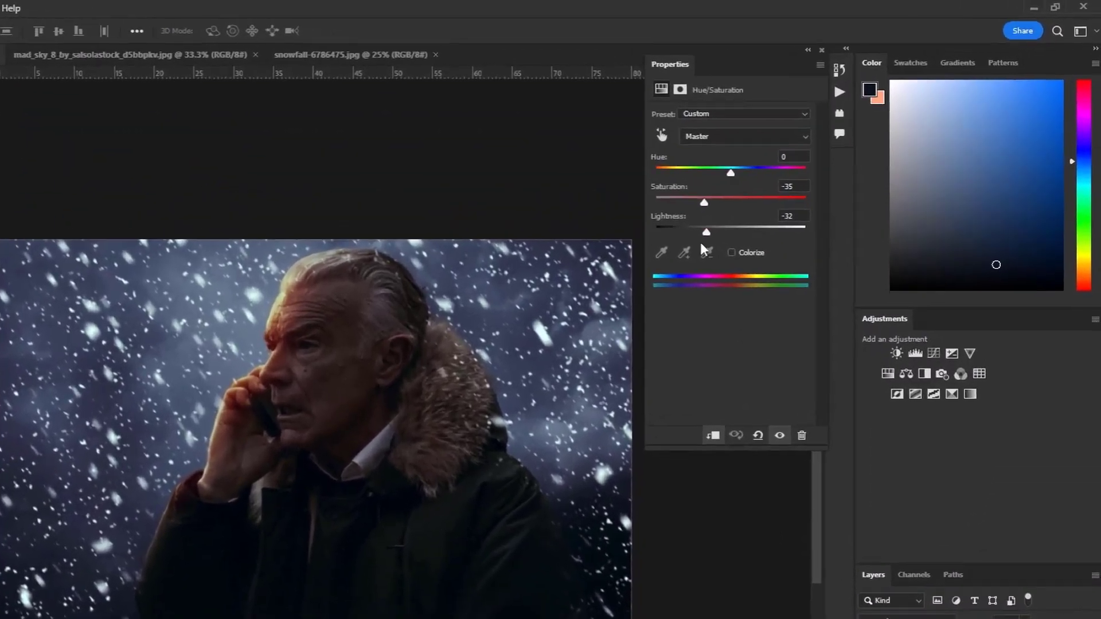
drag(694, 242, 703, 242)
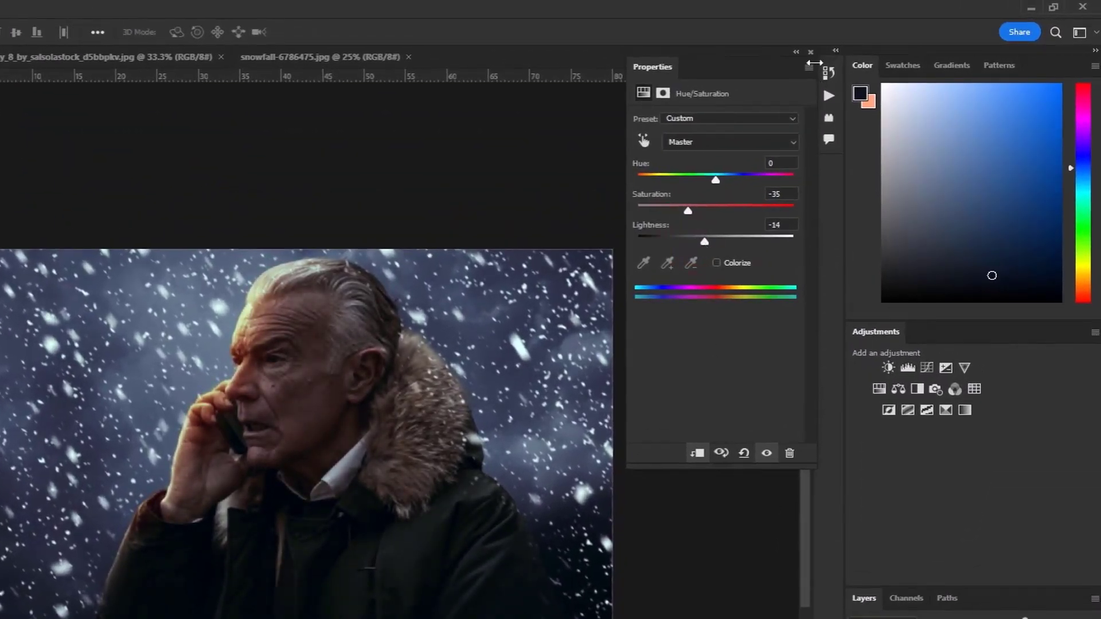
click(810, 52)
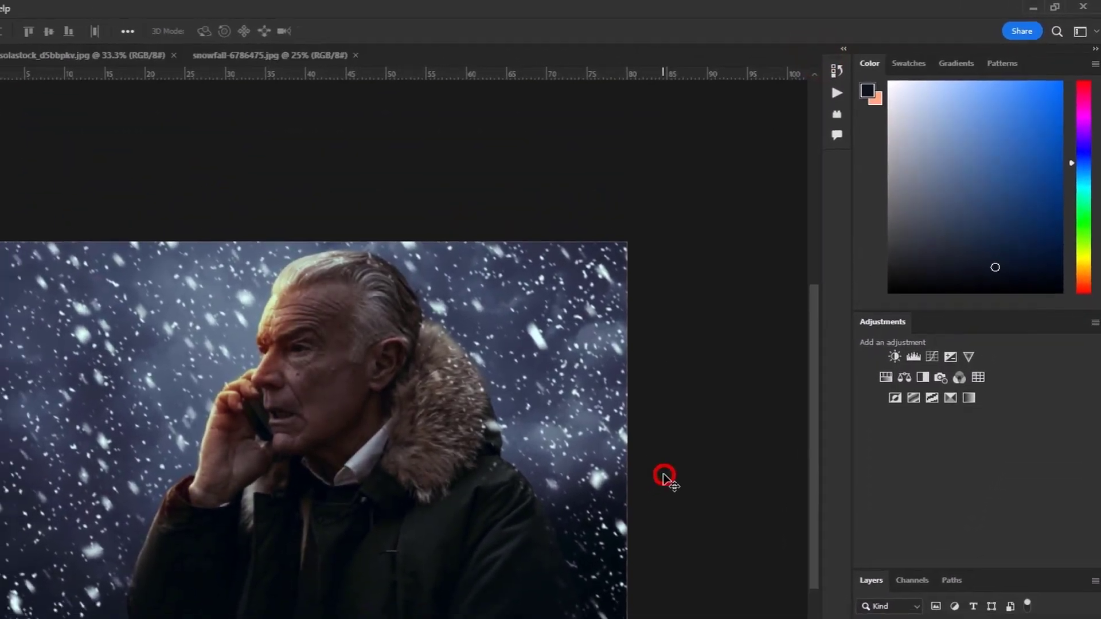